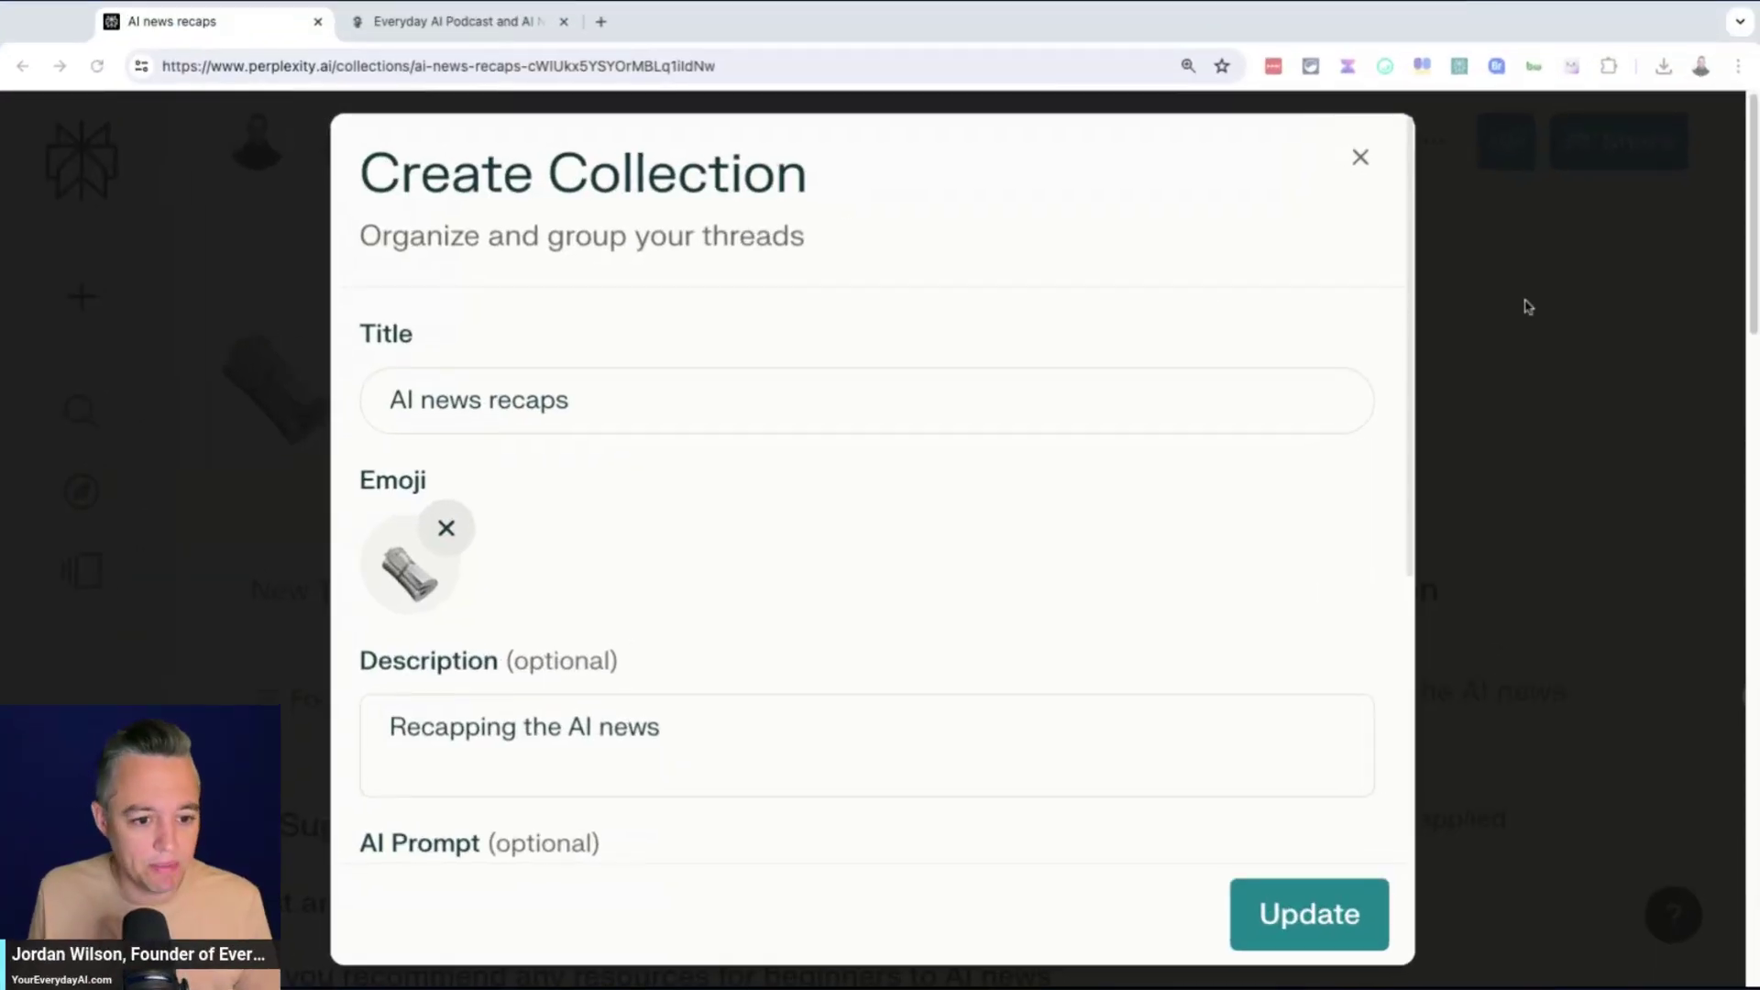
# - Zoom out to read the AI news recaps collection's AI Prompt, then close its settings unchanged
pyautogui.click(541, 28)
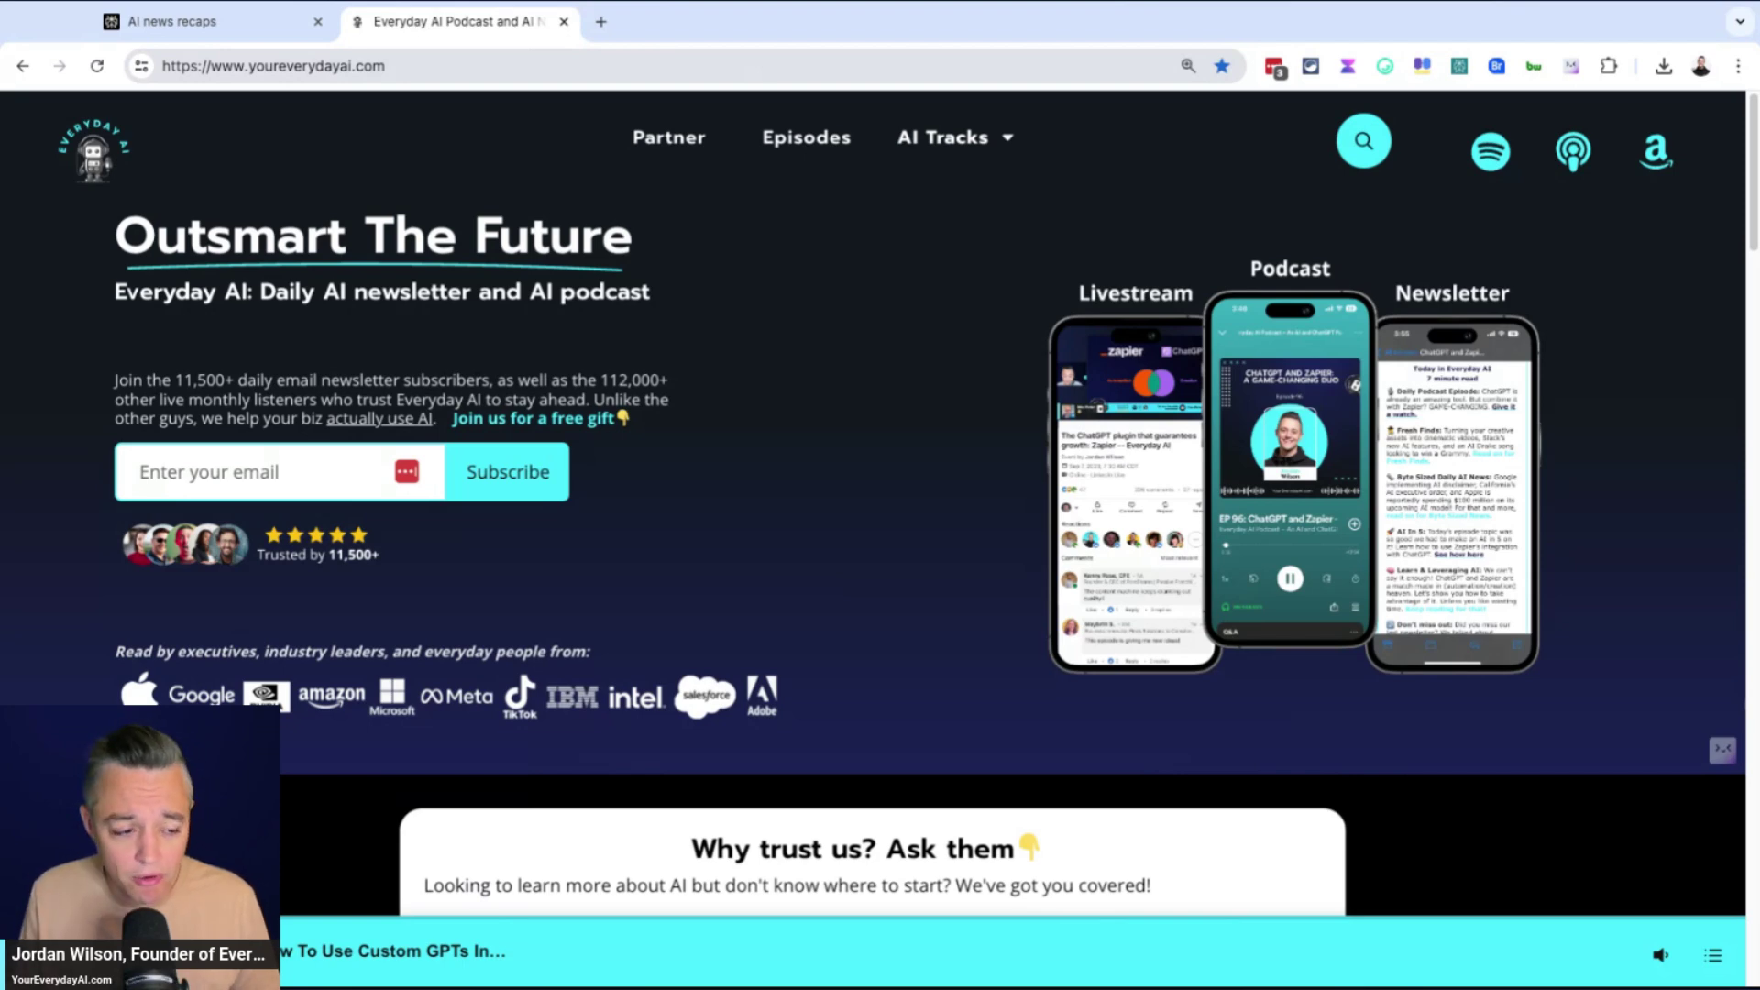
pyautogui.click(253, 37)
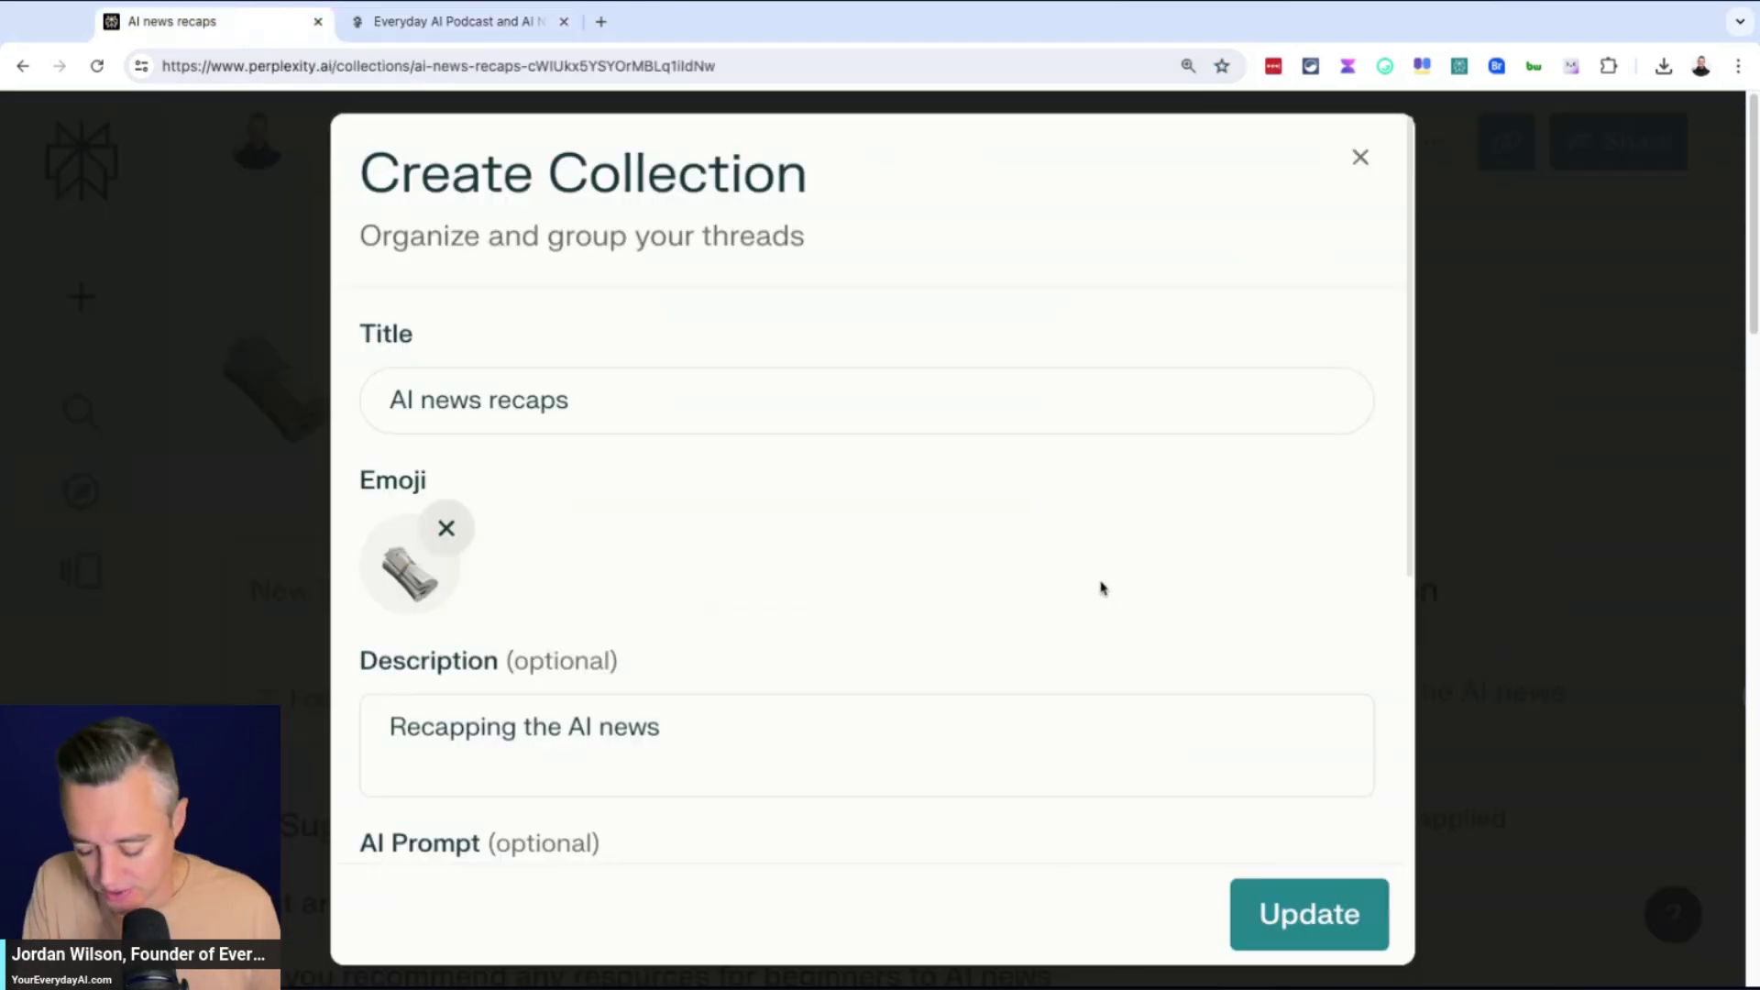
pyautogui.hotkey('ctrl', '-')
pyautogui.hotkey('ctrl', '-')
pyautogui.hotkey('ctrl', '-')
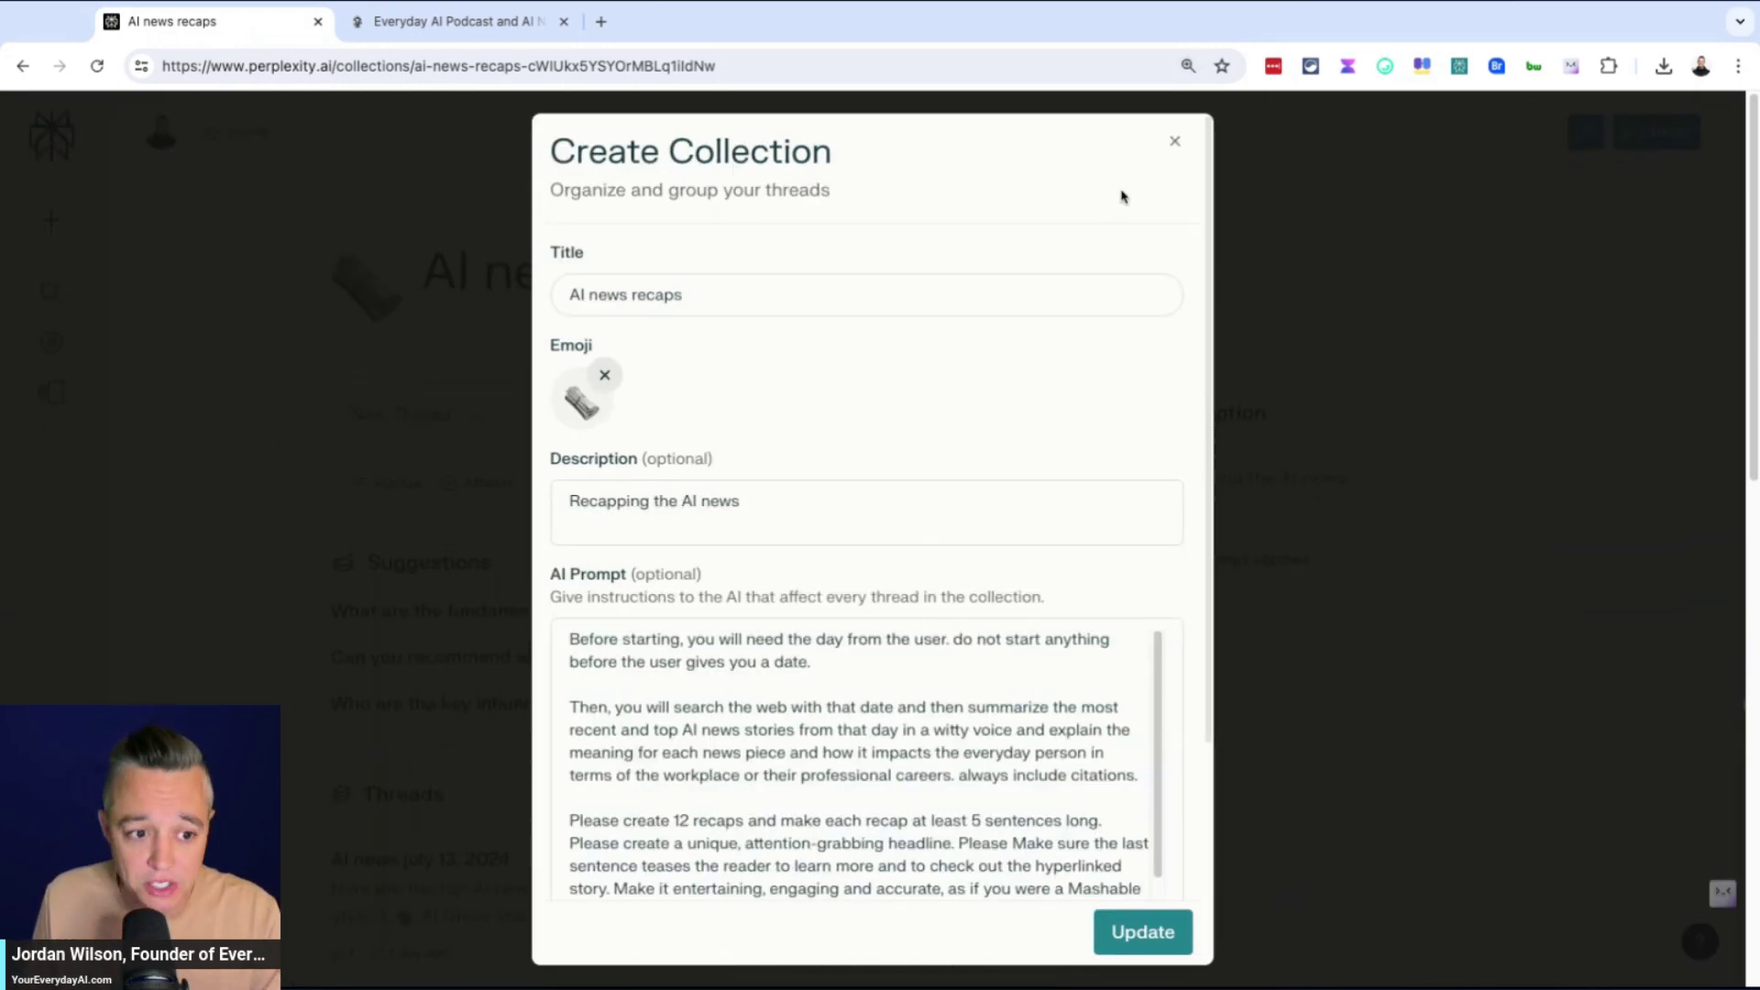
pyautogui.click(1177, 145)
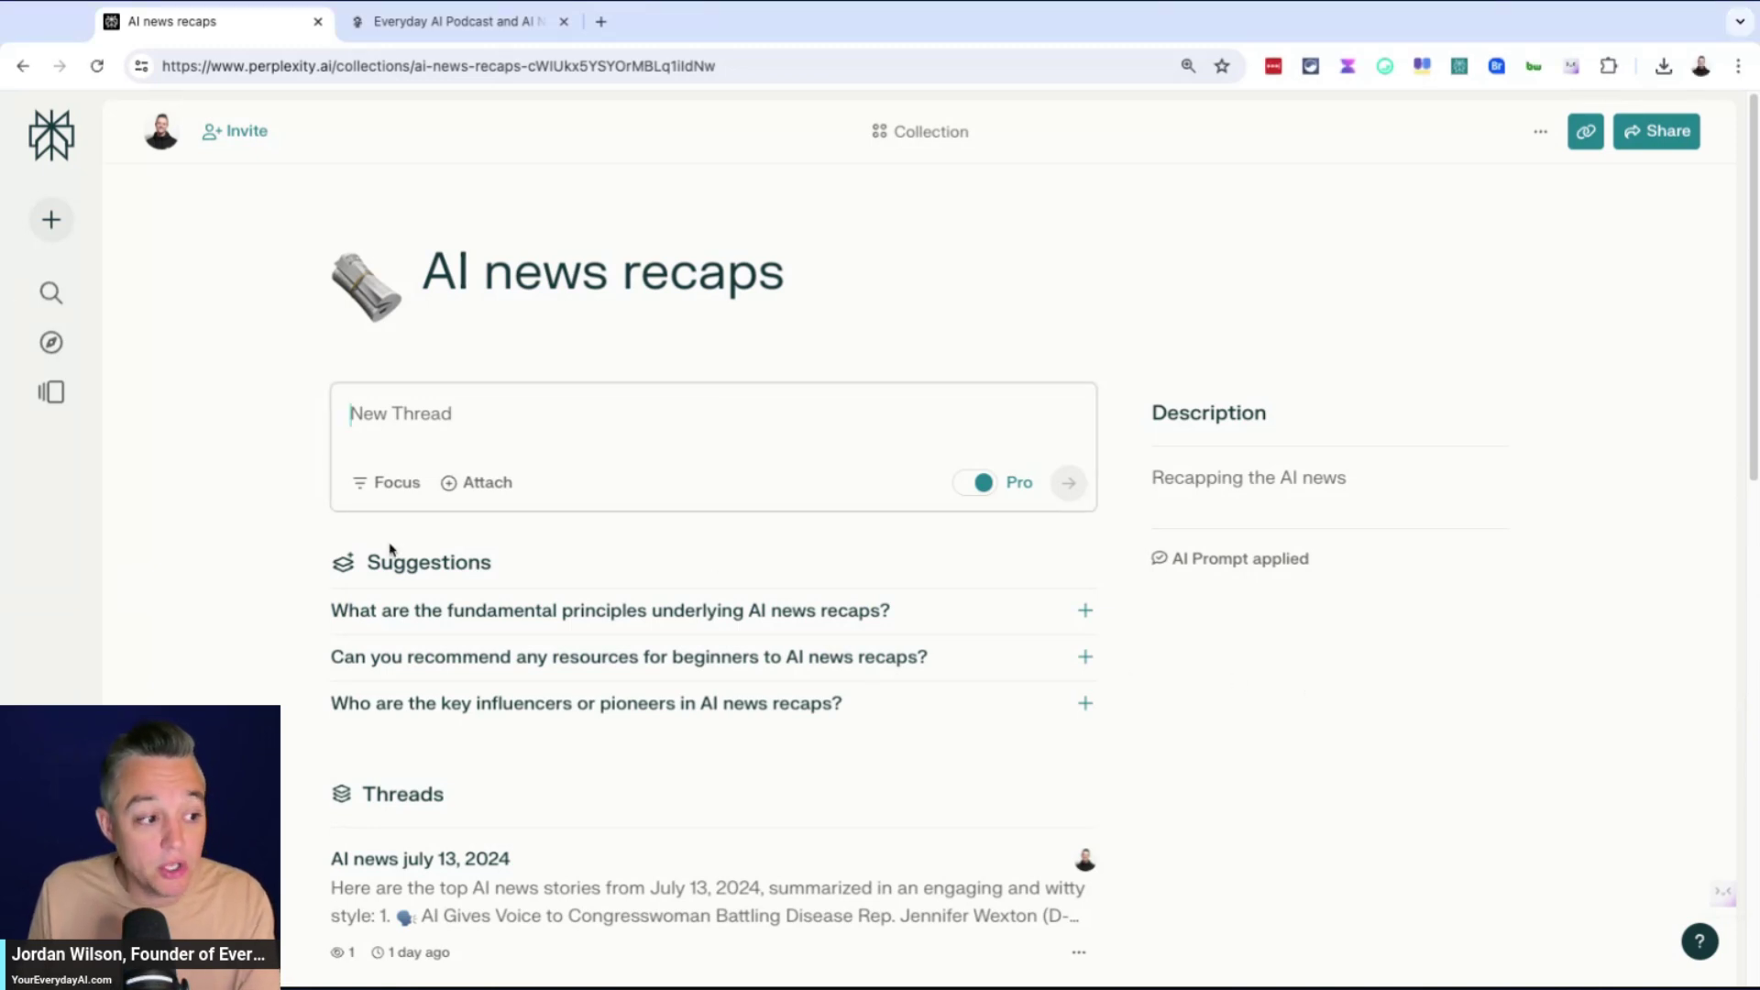
# - Go to the Library and open the 'AI news recaps' collection card
pyautogui.click(72, 394)
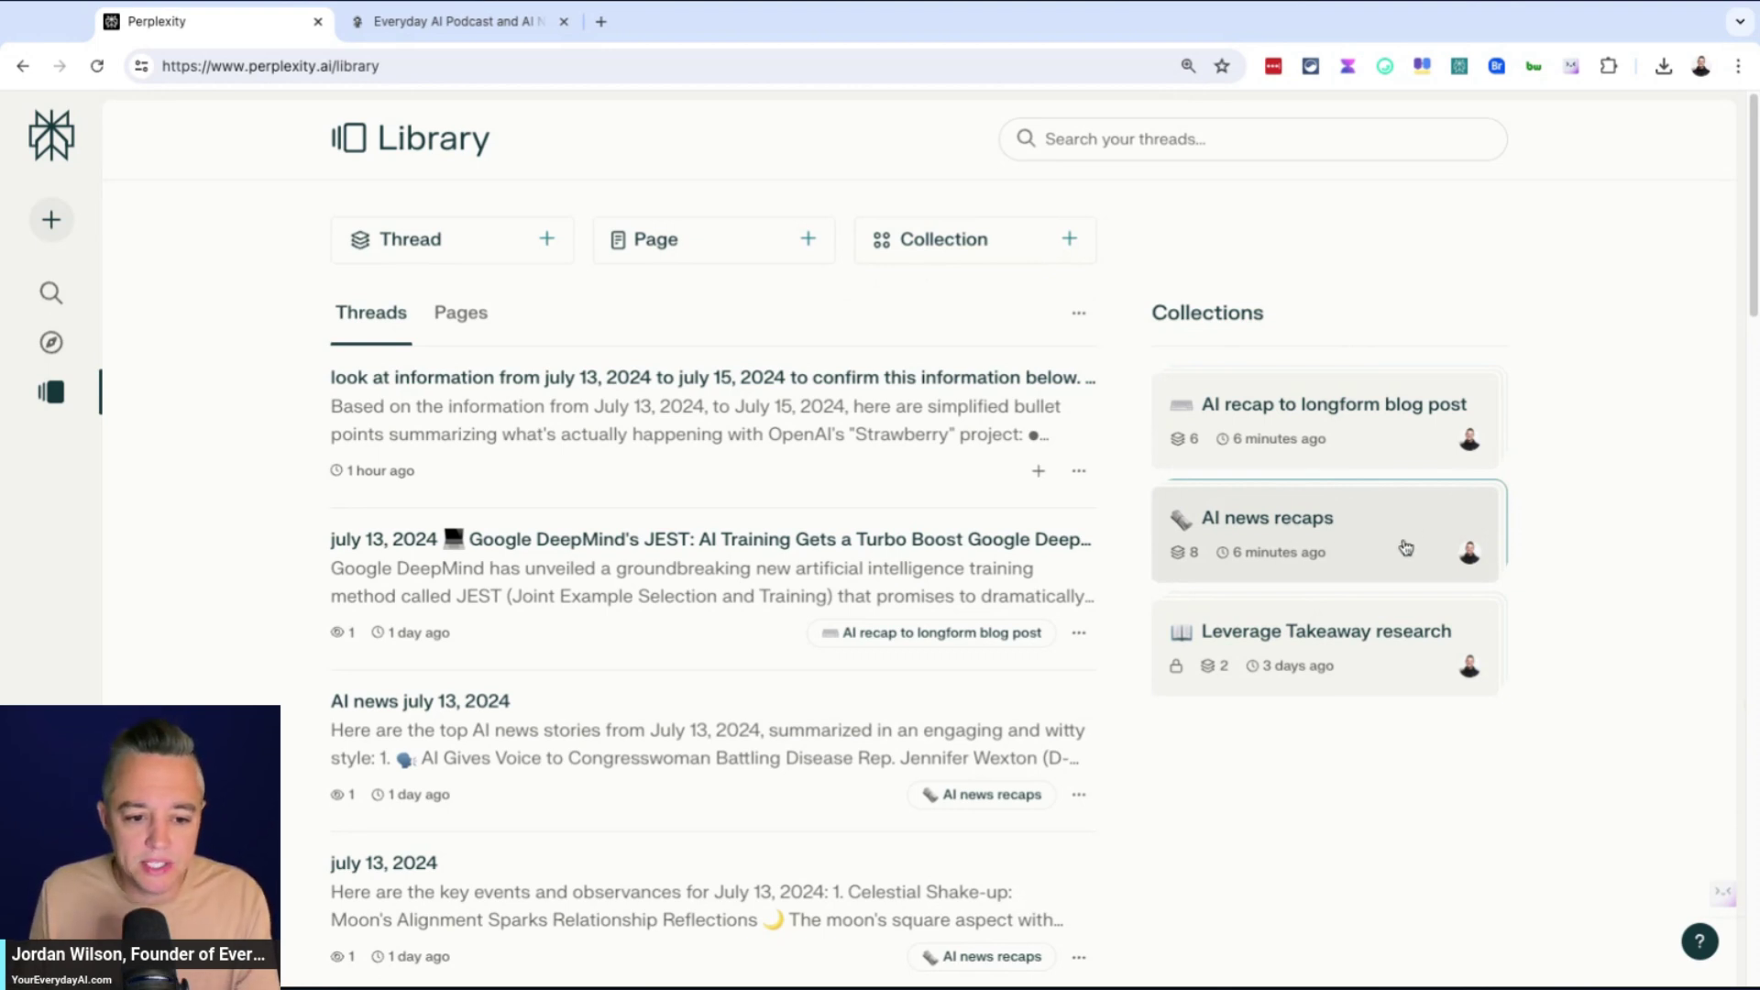
pyautogui.click(1314, 537)
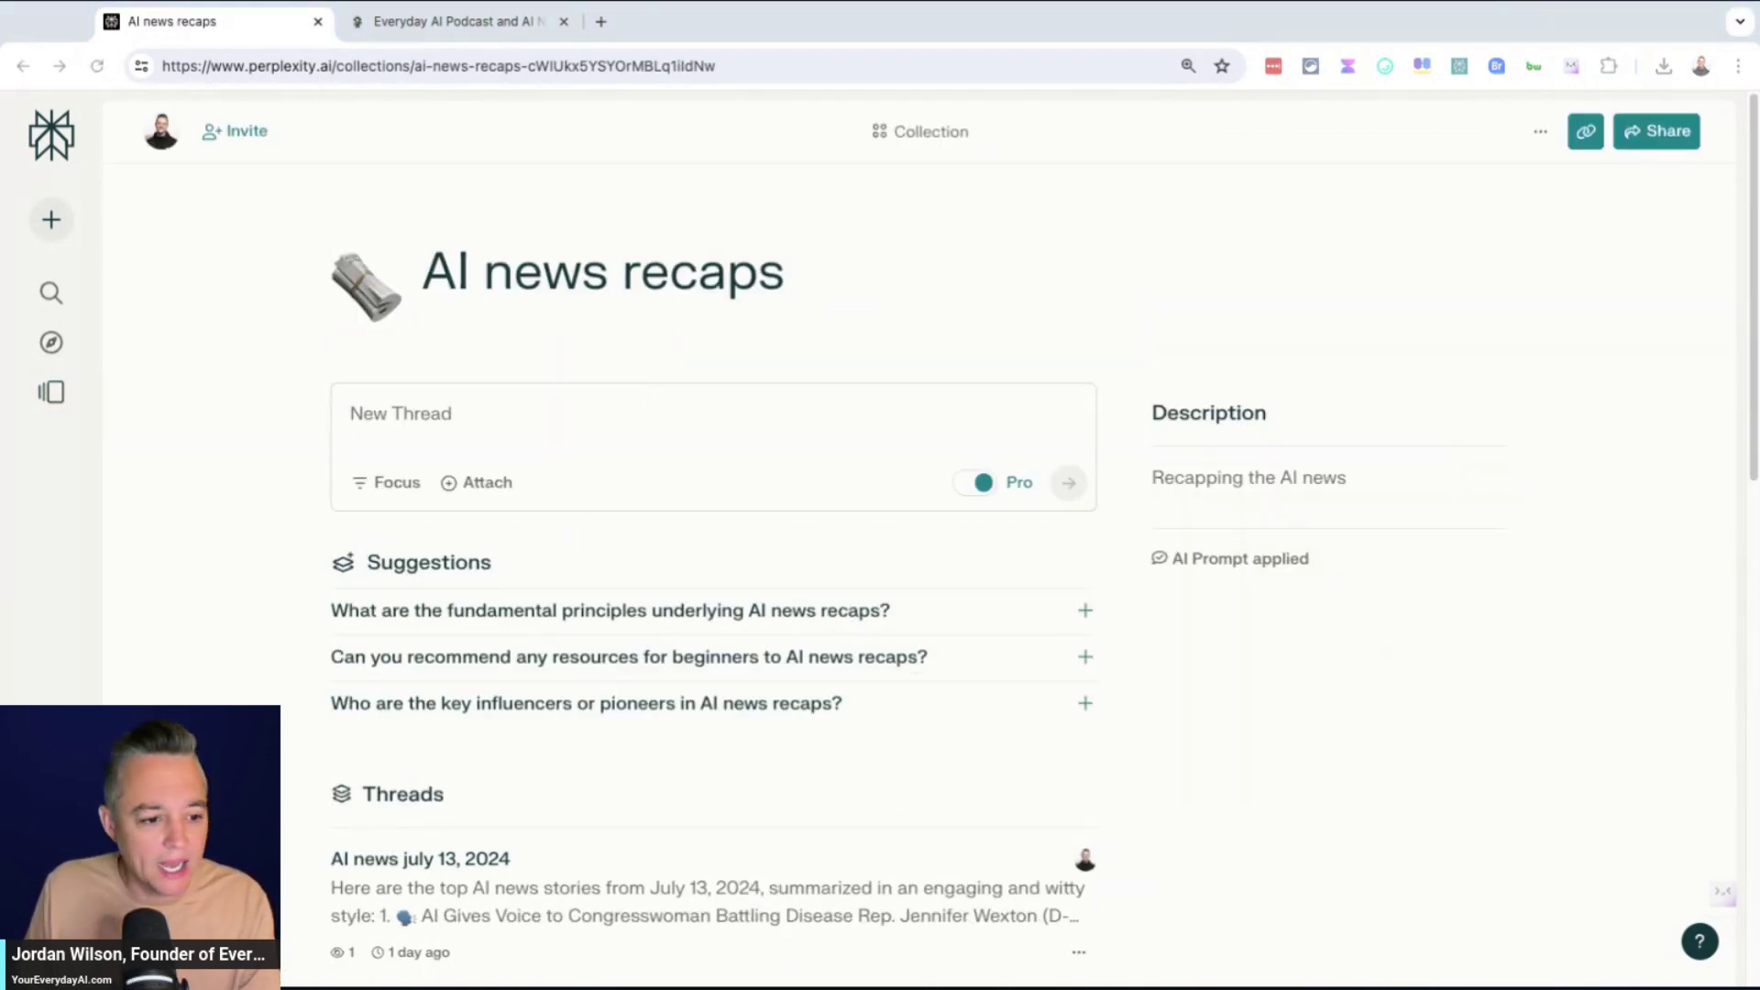
# - Ask 'AI news july 15, 2024' as a new collection thread by editing the pasted query's date
pyautogui.click(358, 413)
pyautogui.write('AI news july 13, 2024')
pyautogui.click(467, 418)
pyautogui.press('BackSpace')
pyautogui.write('4')
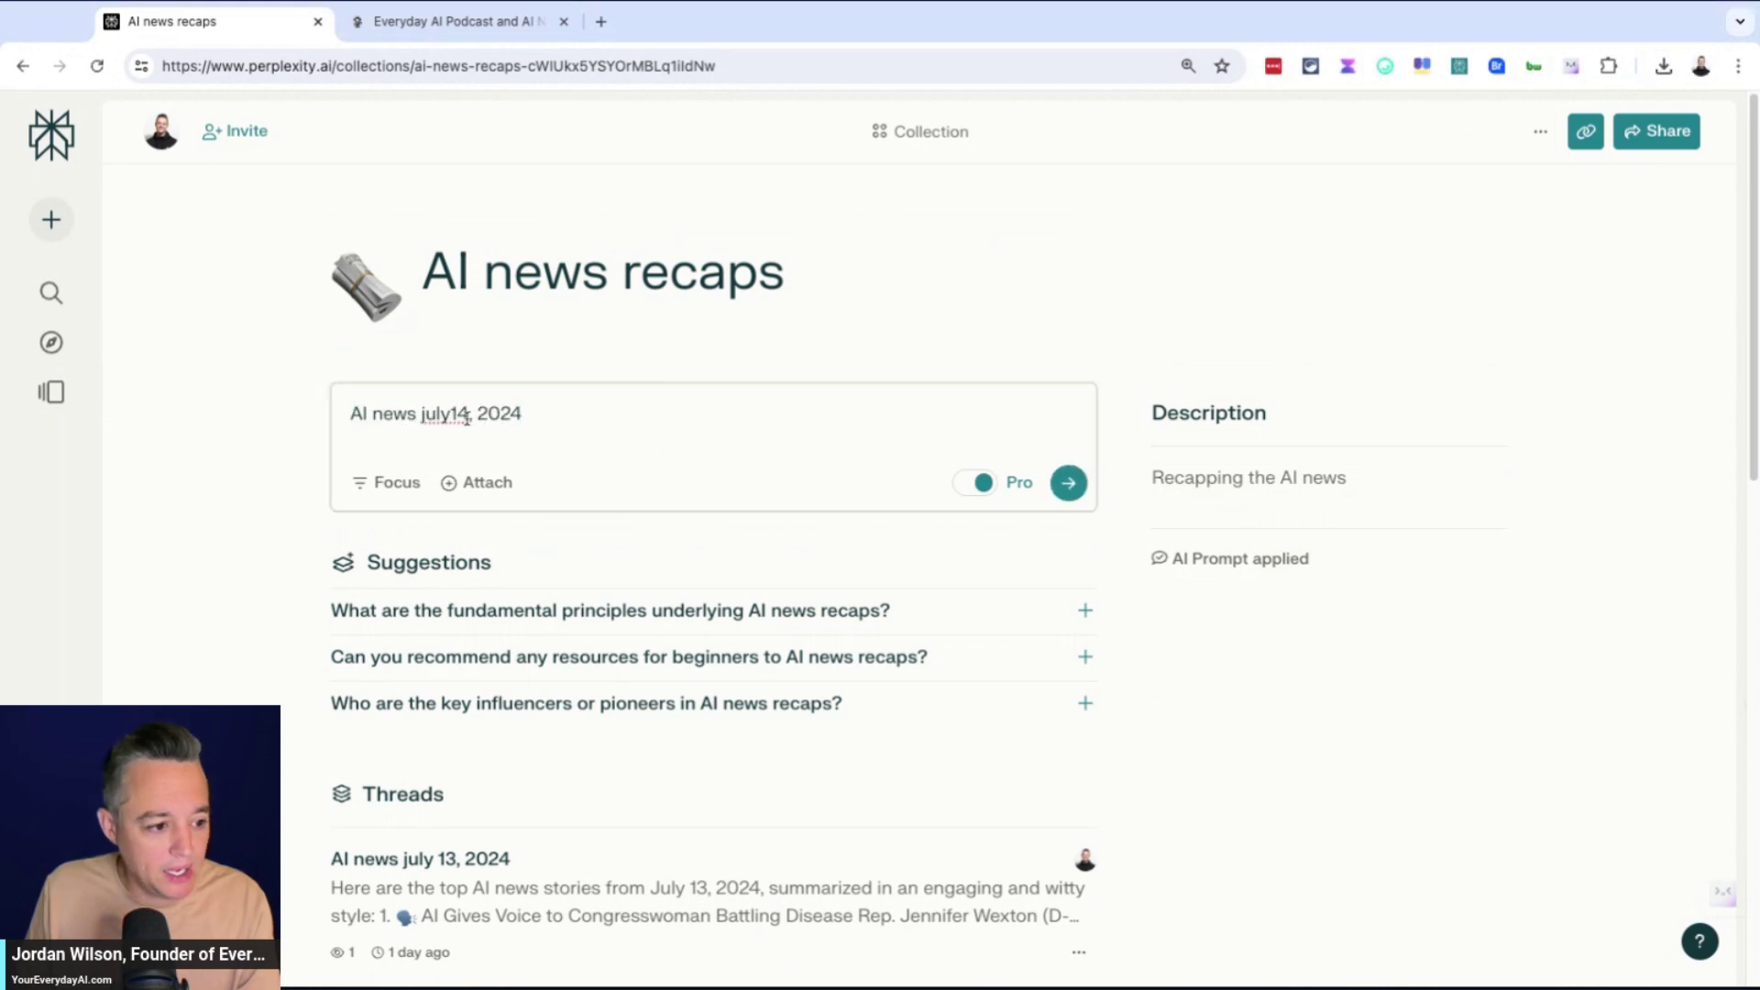
pyautogui.click(452, 417)
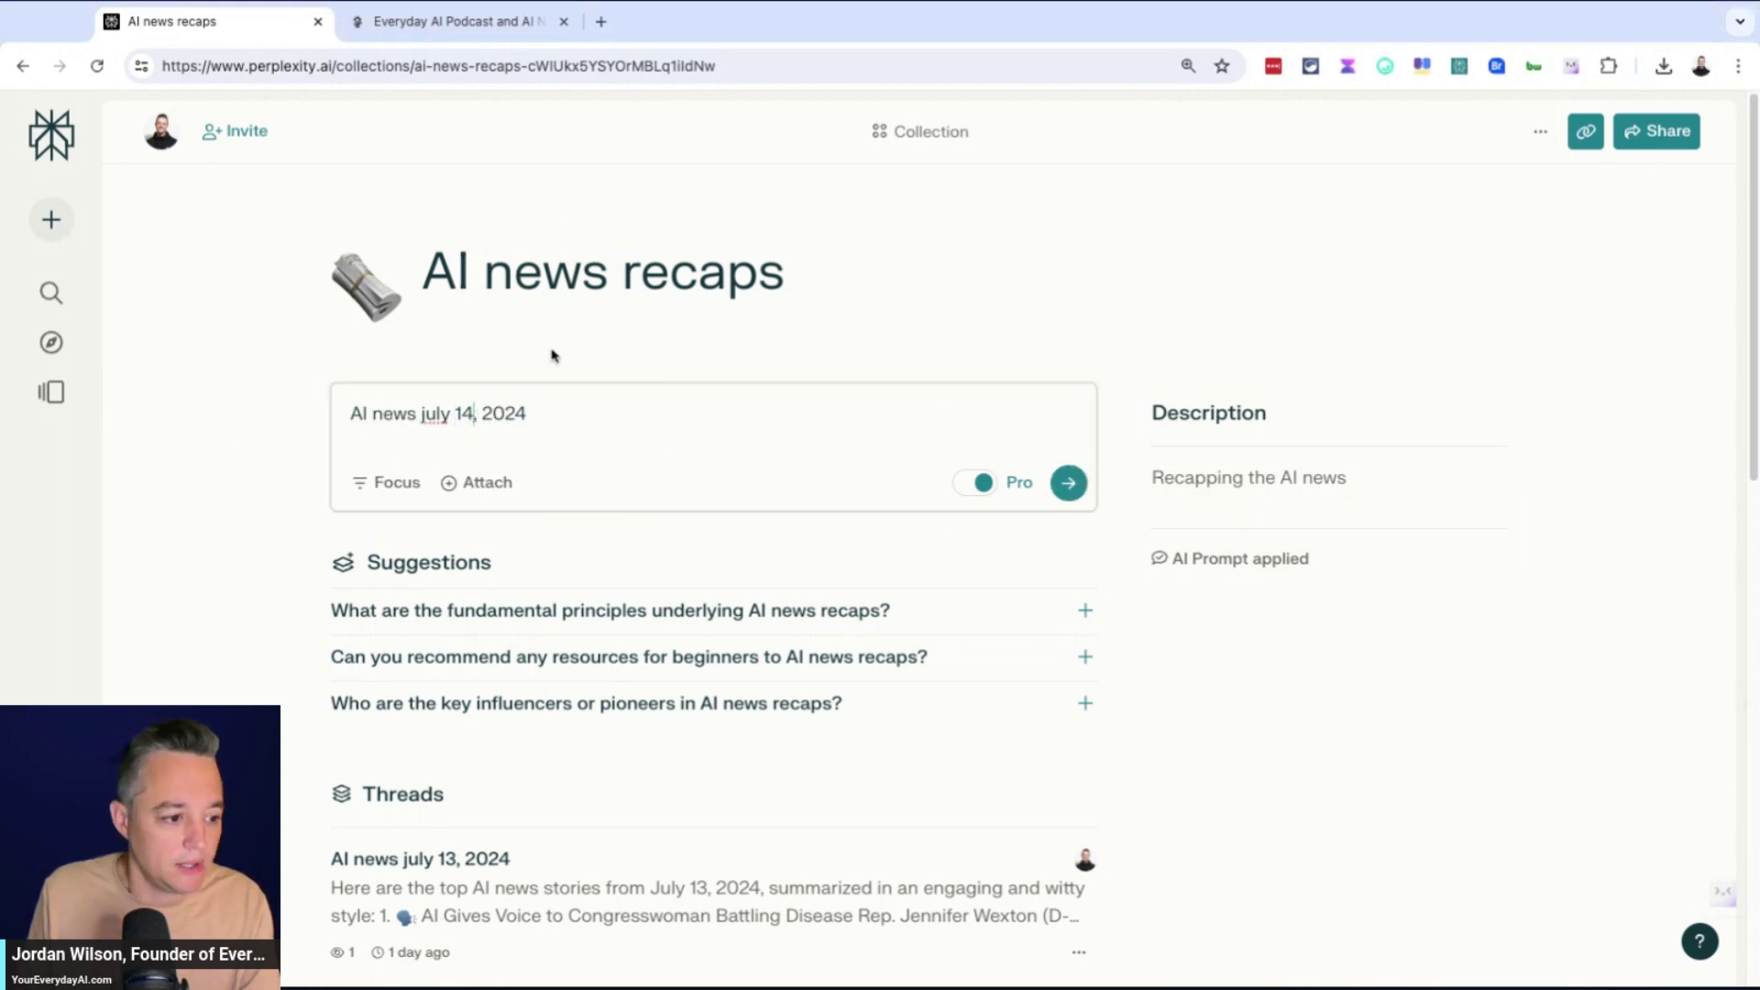
pyautogui.press('BackSpace')
pyautogui.write('5')
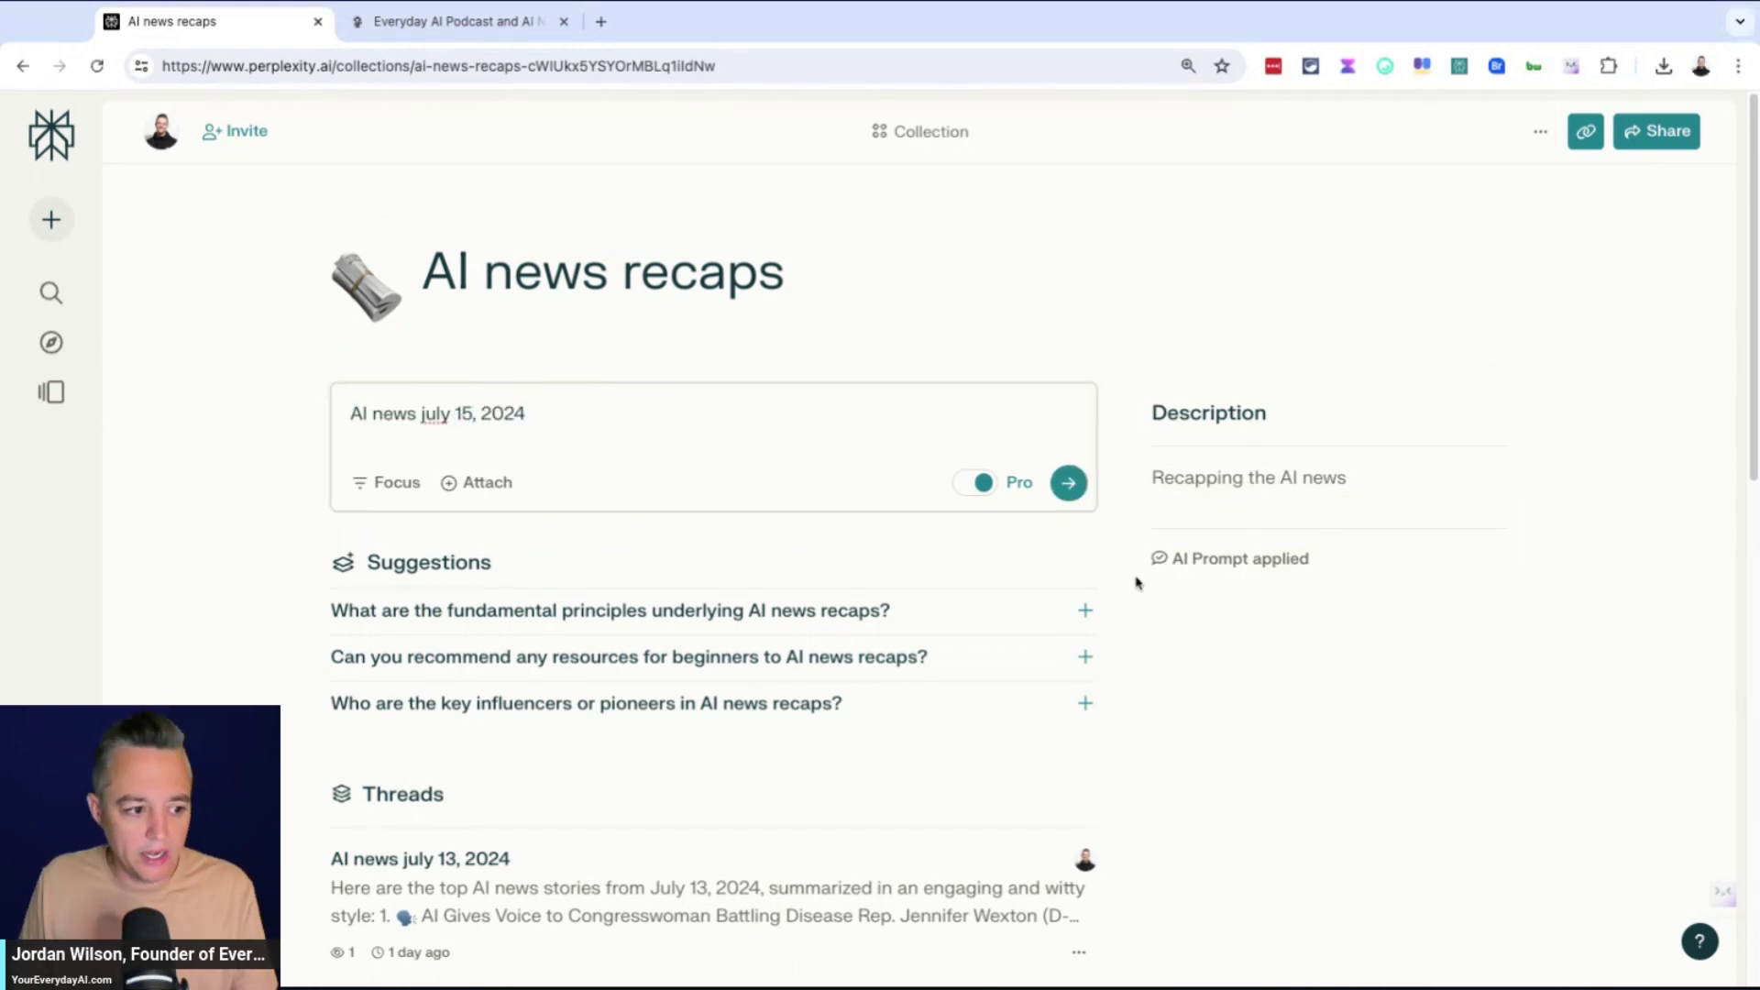
pyautogui.click(1066, 483)
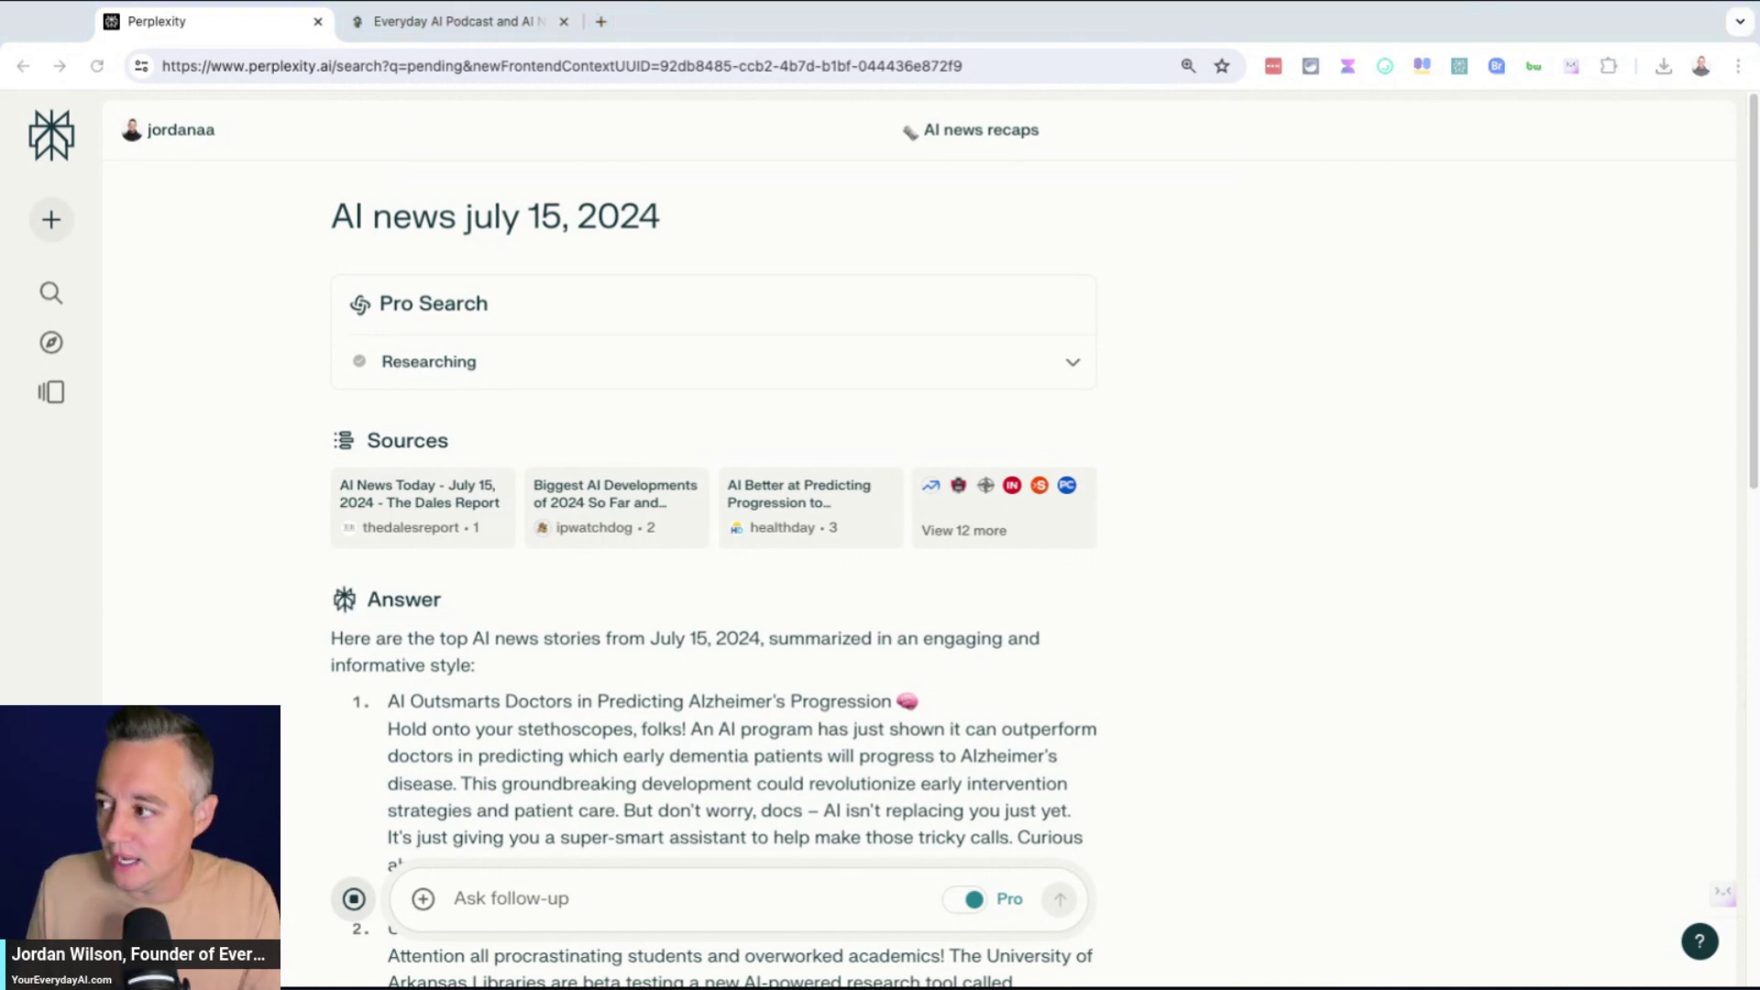
# - Search 'AI news july 15, 2024' from the Perplexity home page in a new tab and select the title
pyautogui.click(601, 21)
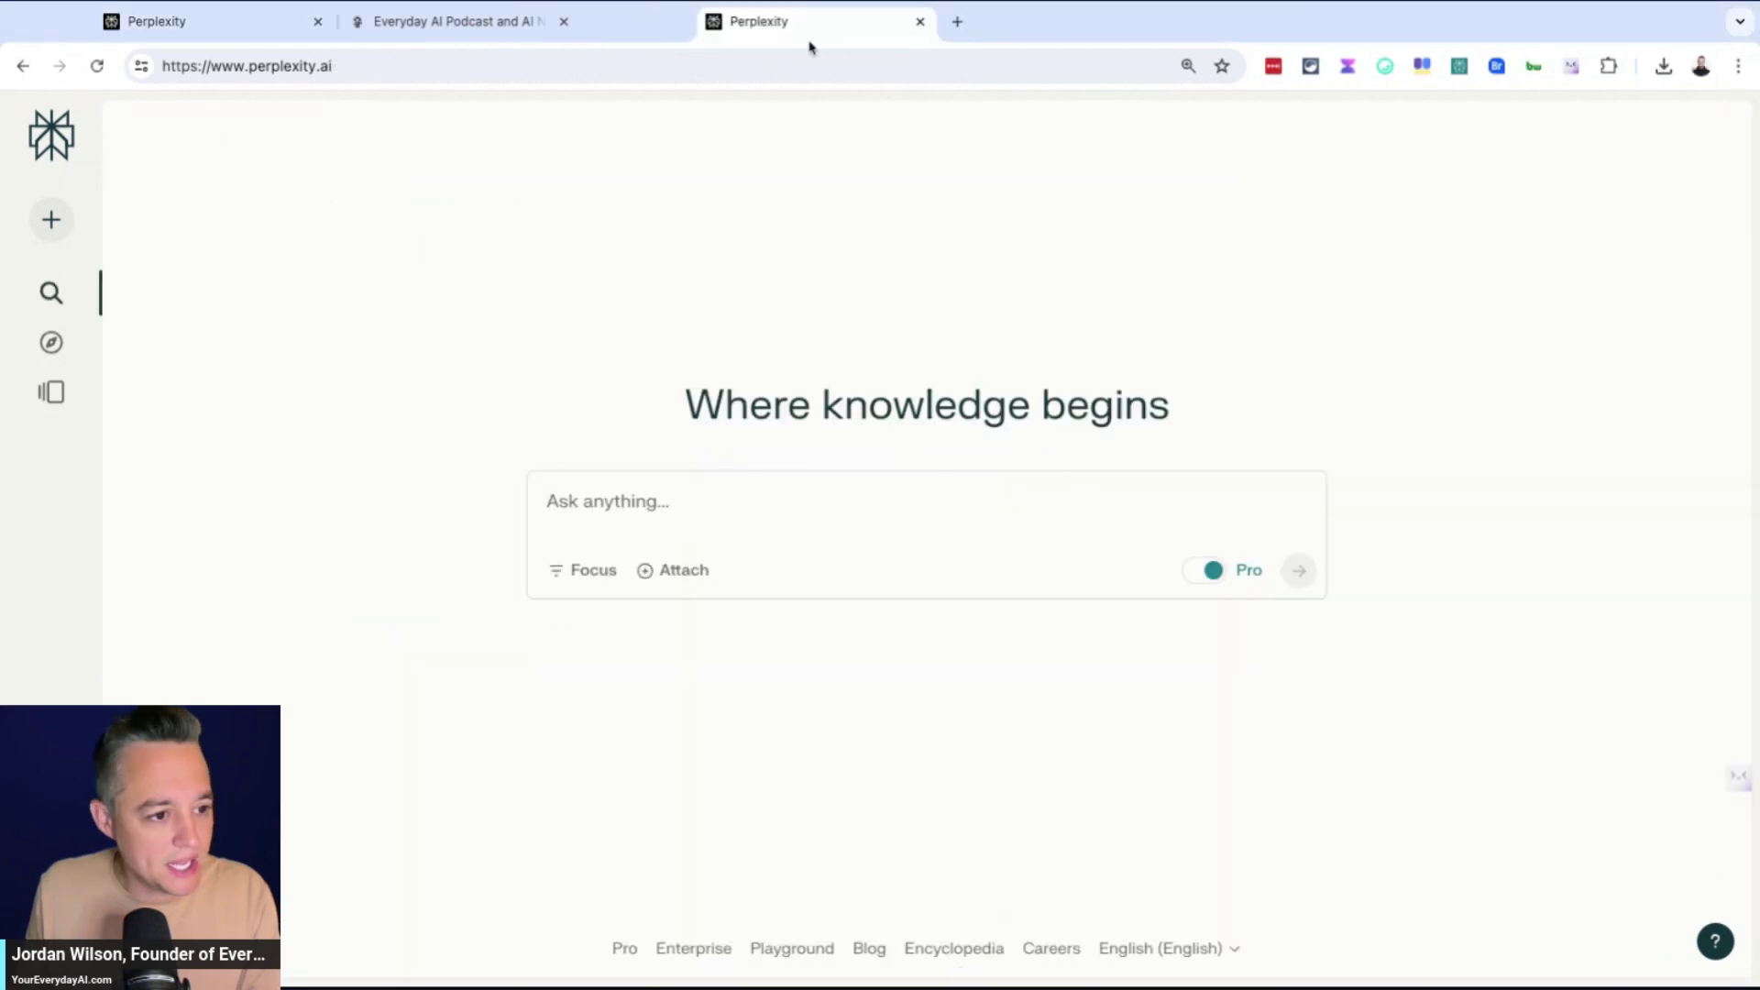
pyautogui.click(733, 521)
pyautogui.write('AI news july14, 2024')
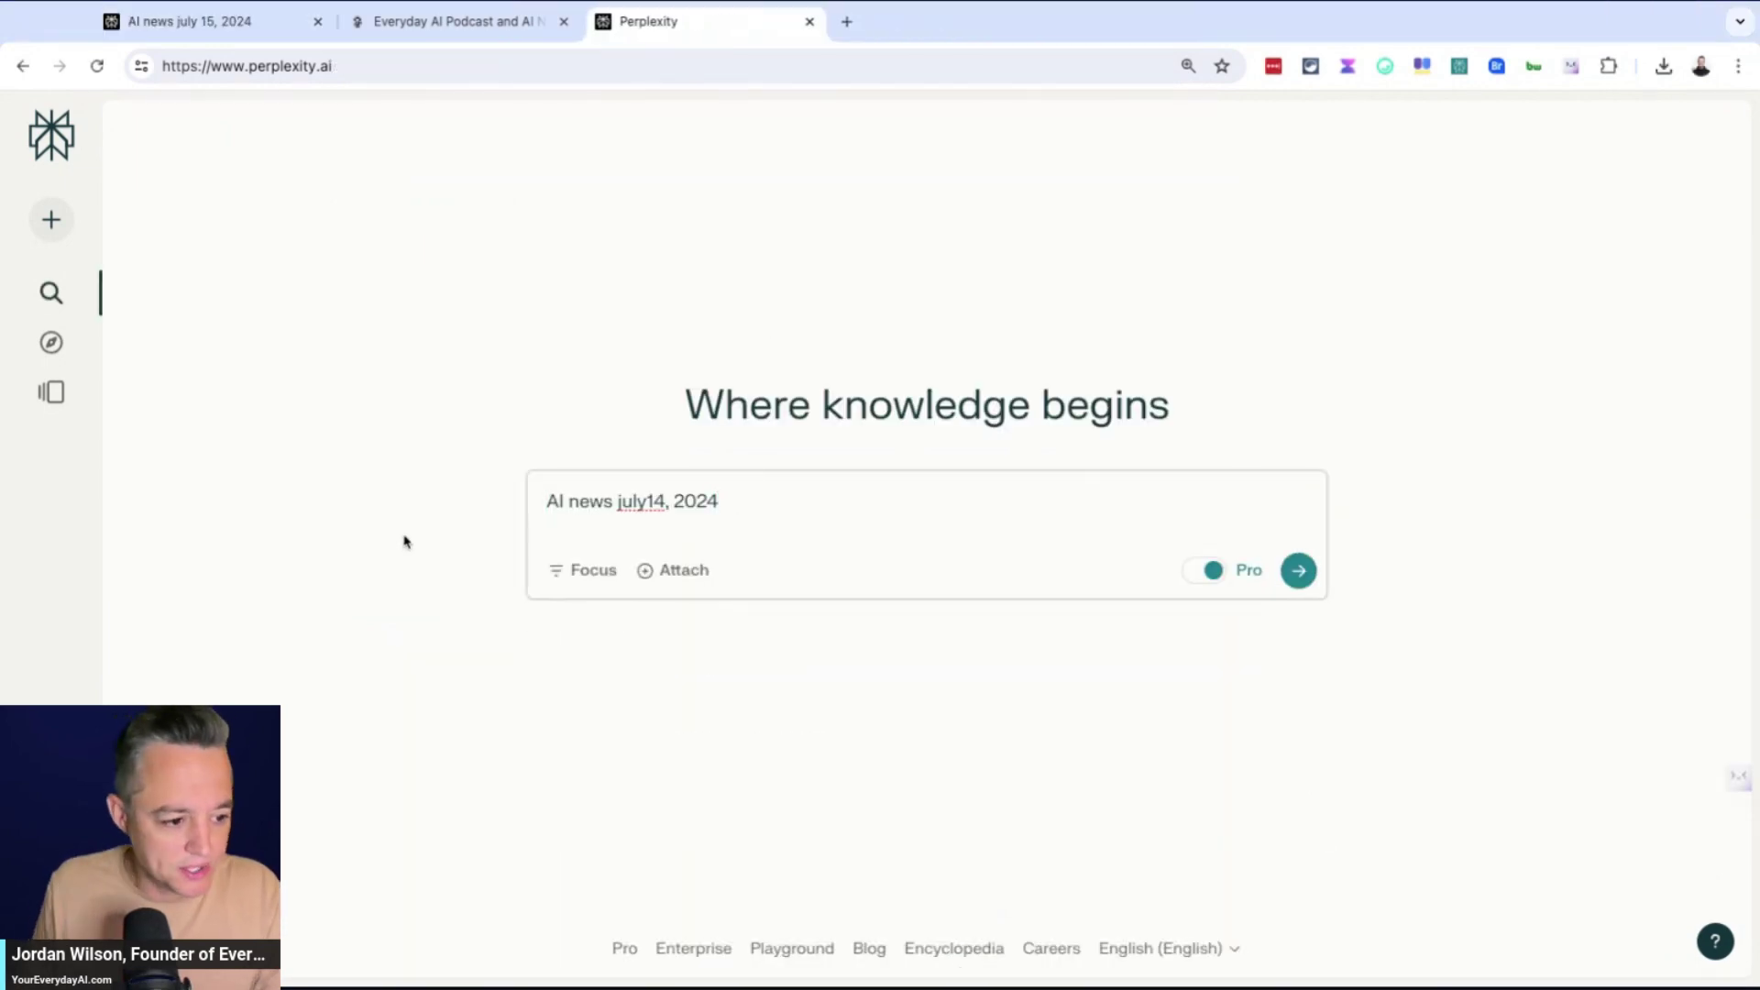
pyautogui.click(645, 502)
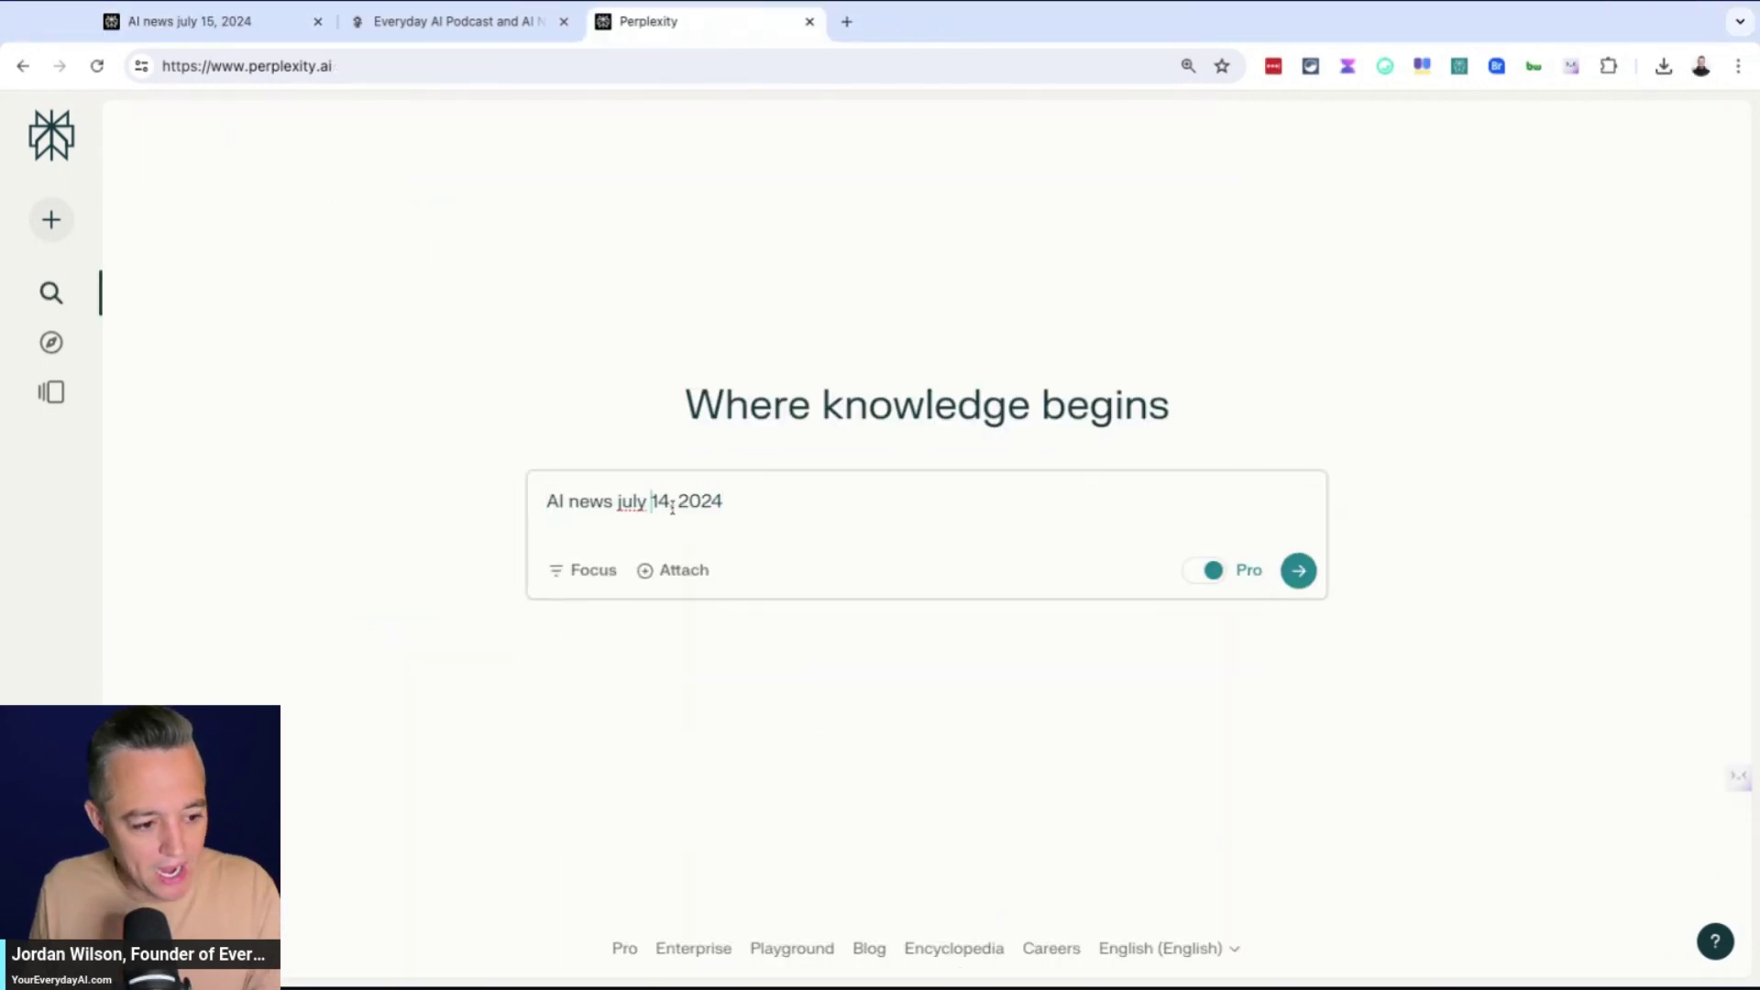
pyautogui.press('BackSpace')
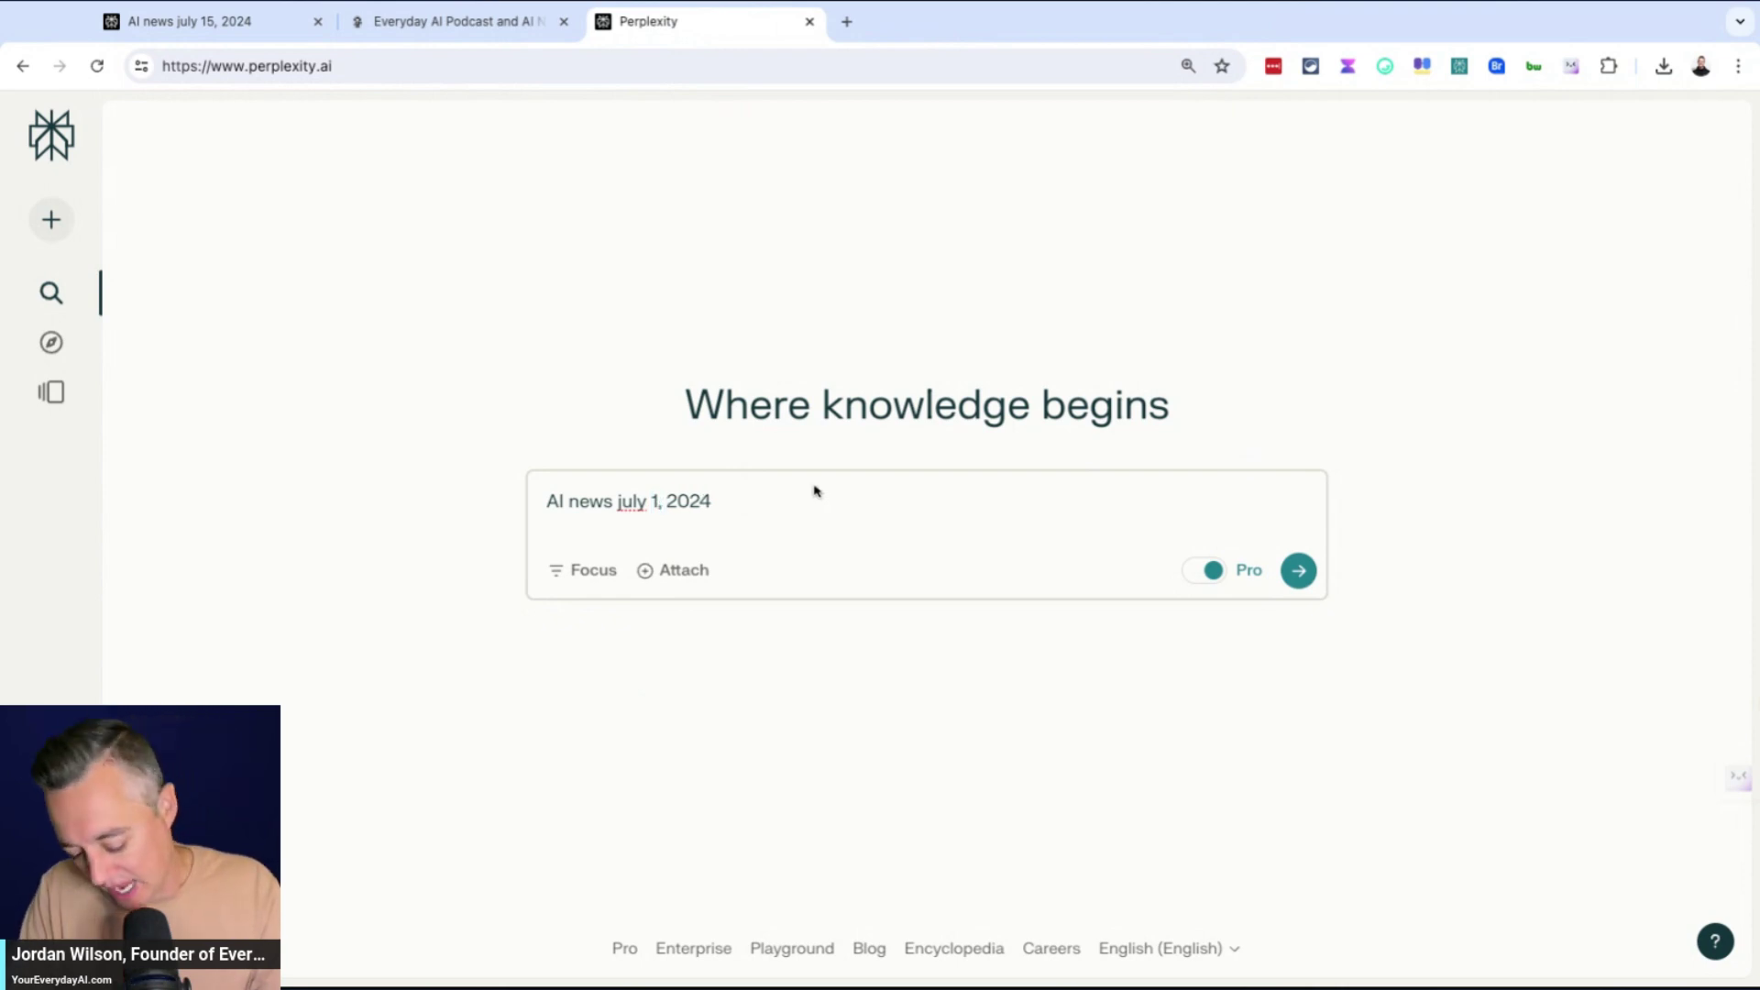
pyautogui.write('5')
pyautogui.click(1298, 570)
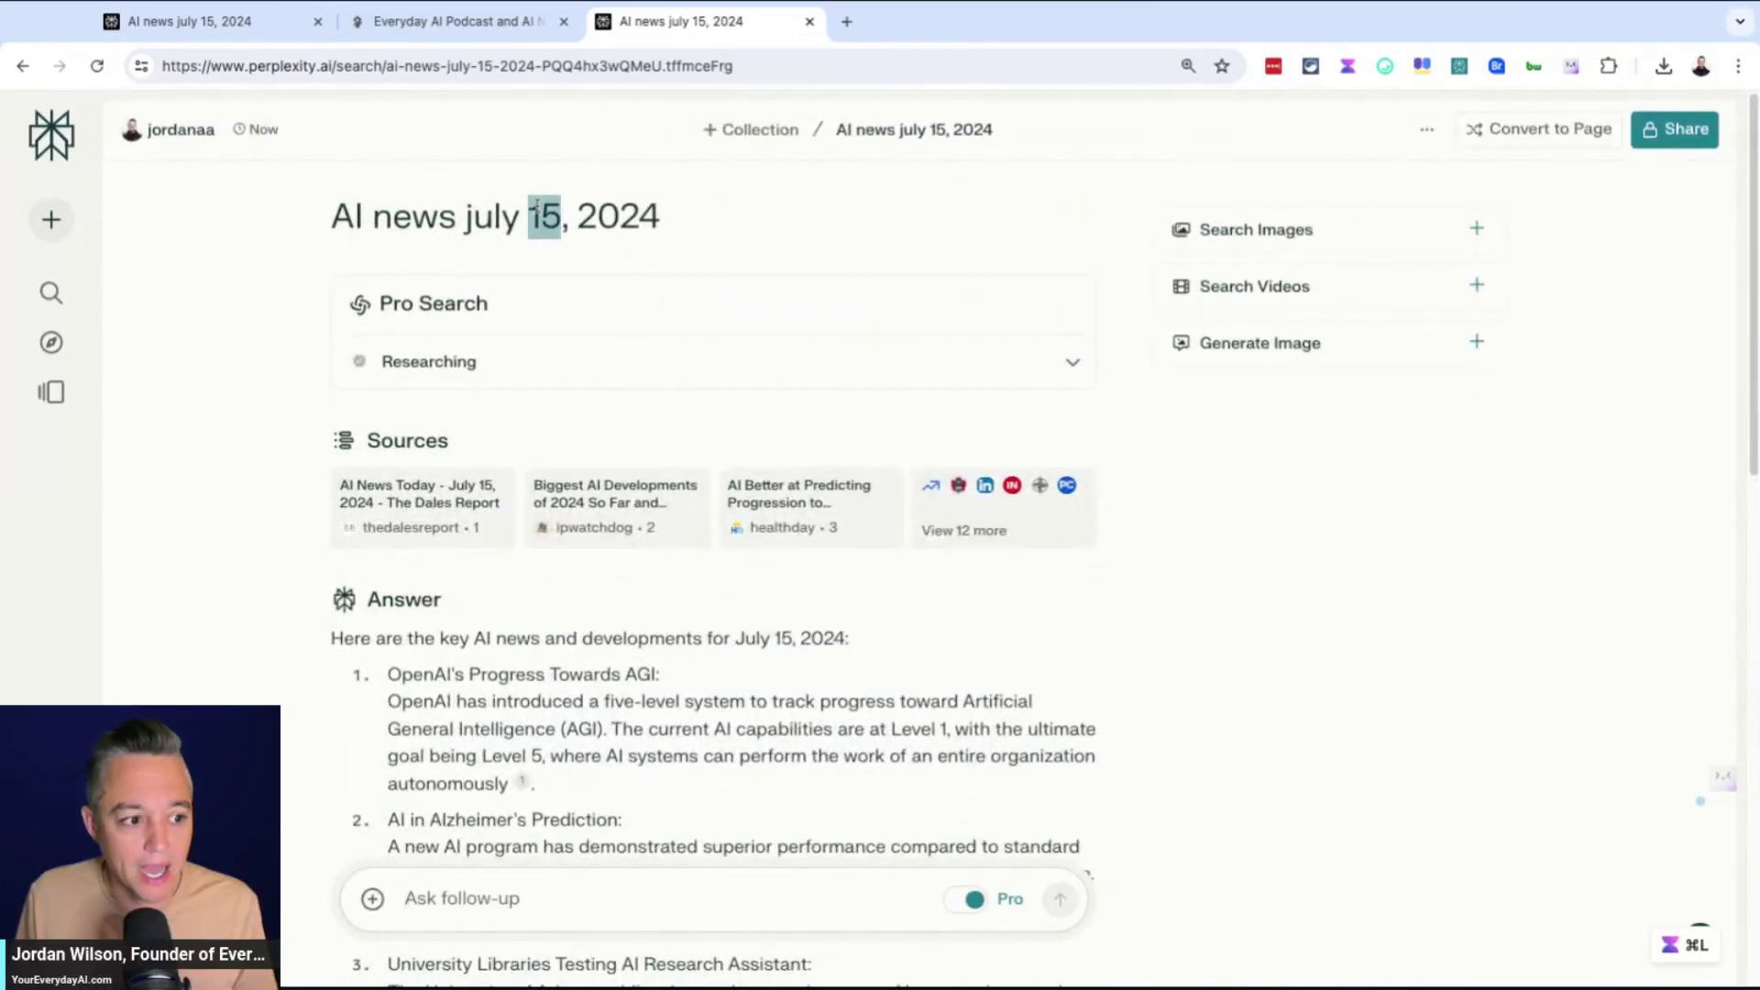
pyautogui.tripleClick(536, 206)
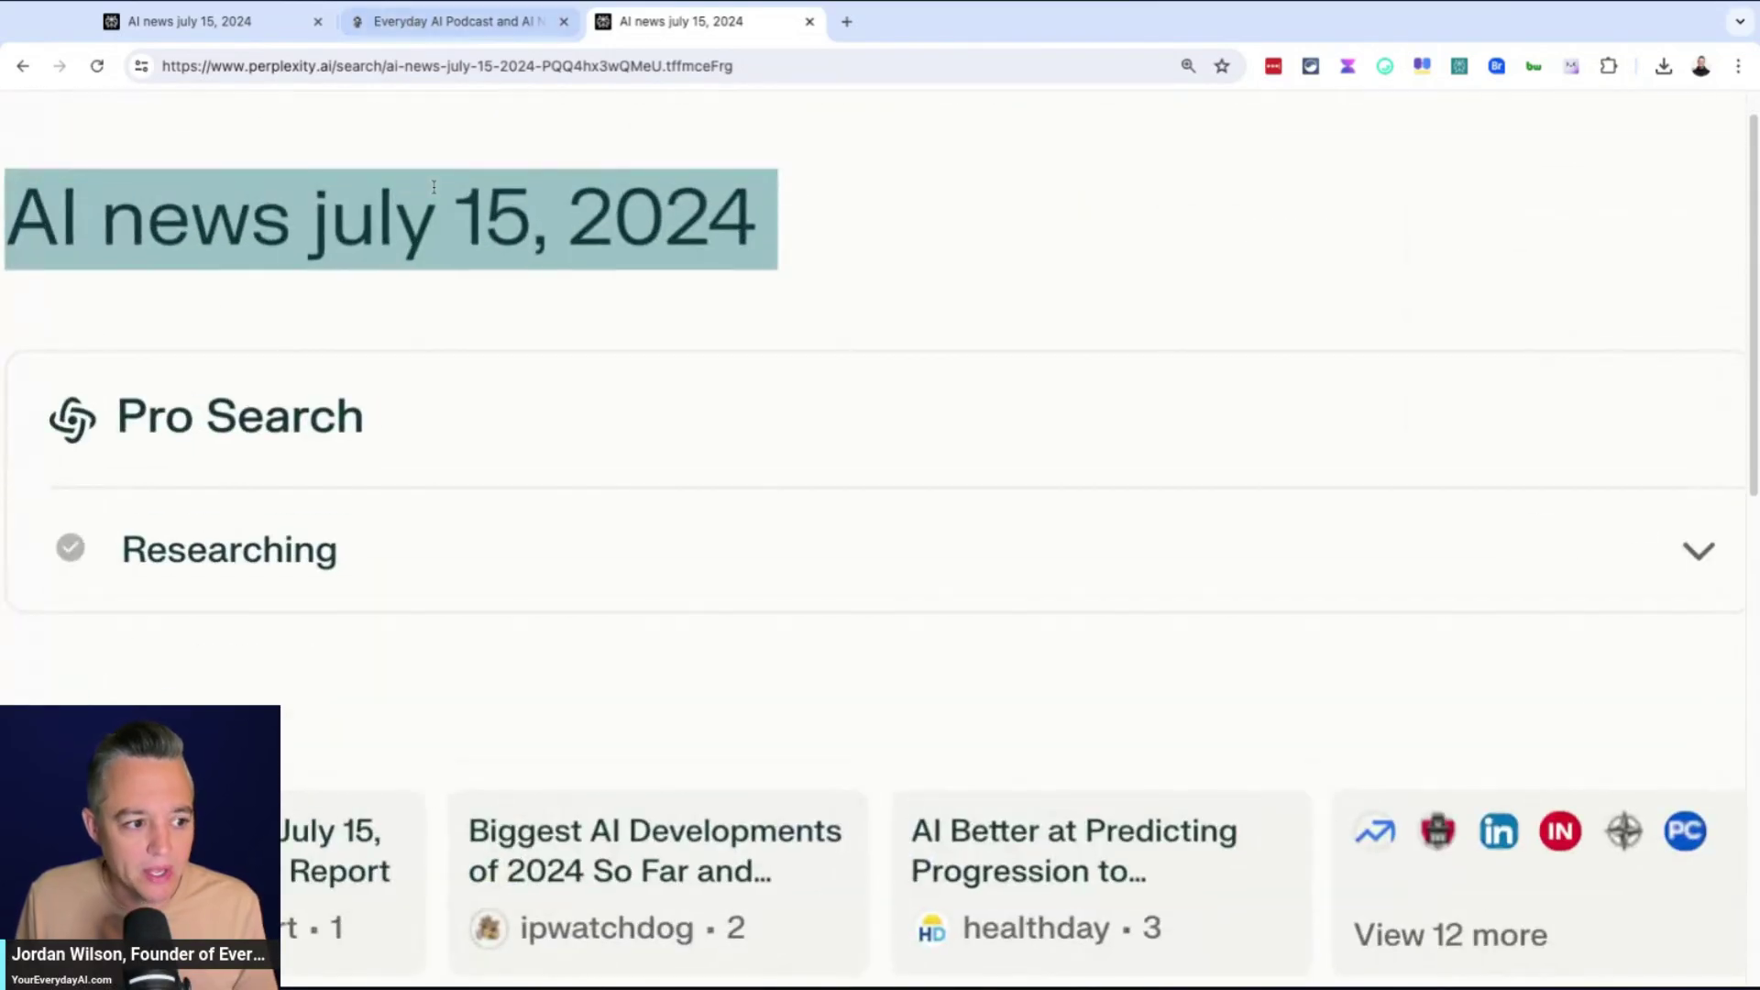
# - Back in the collection's July 15 thread, send the follow-up 'please finish all 12'
pyautogui.hotkey('ctrl', '-')
pyautogui.hotkey('ctrl', '-')
pyautogui.hotkey('ctrl', '-')
pyautogui.hotkey('ctrl', '-')
pyautogui.hotkey('ctrl', '-')
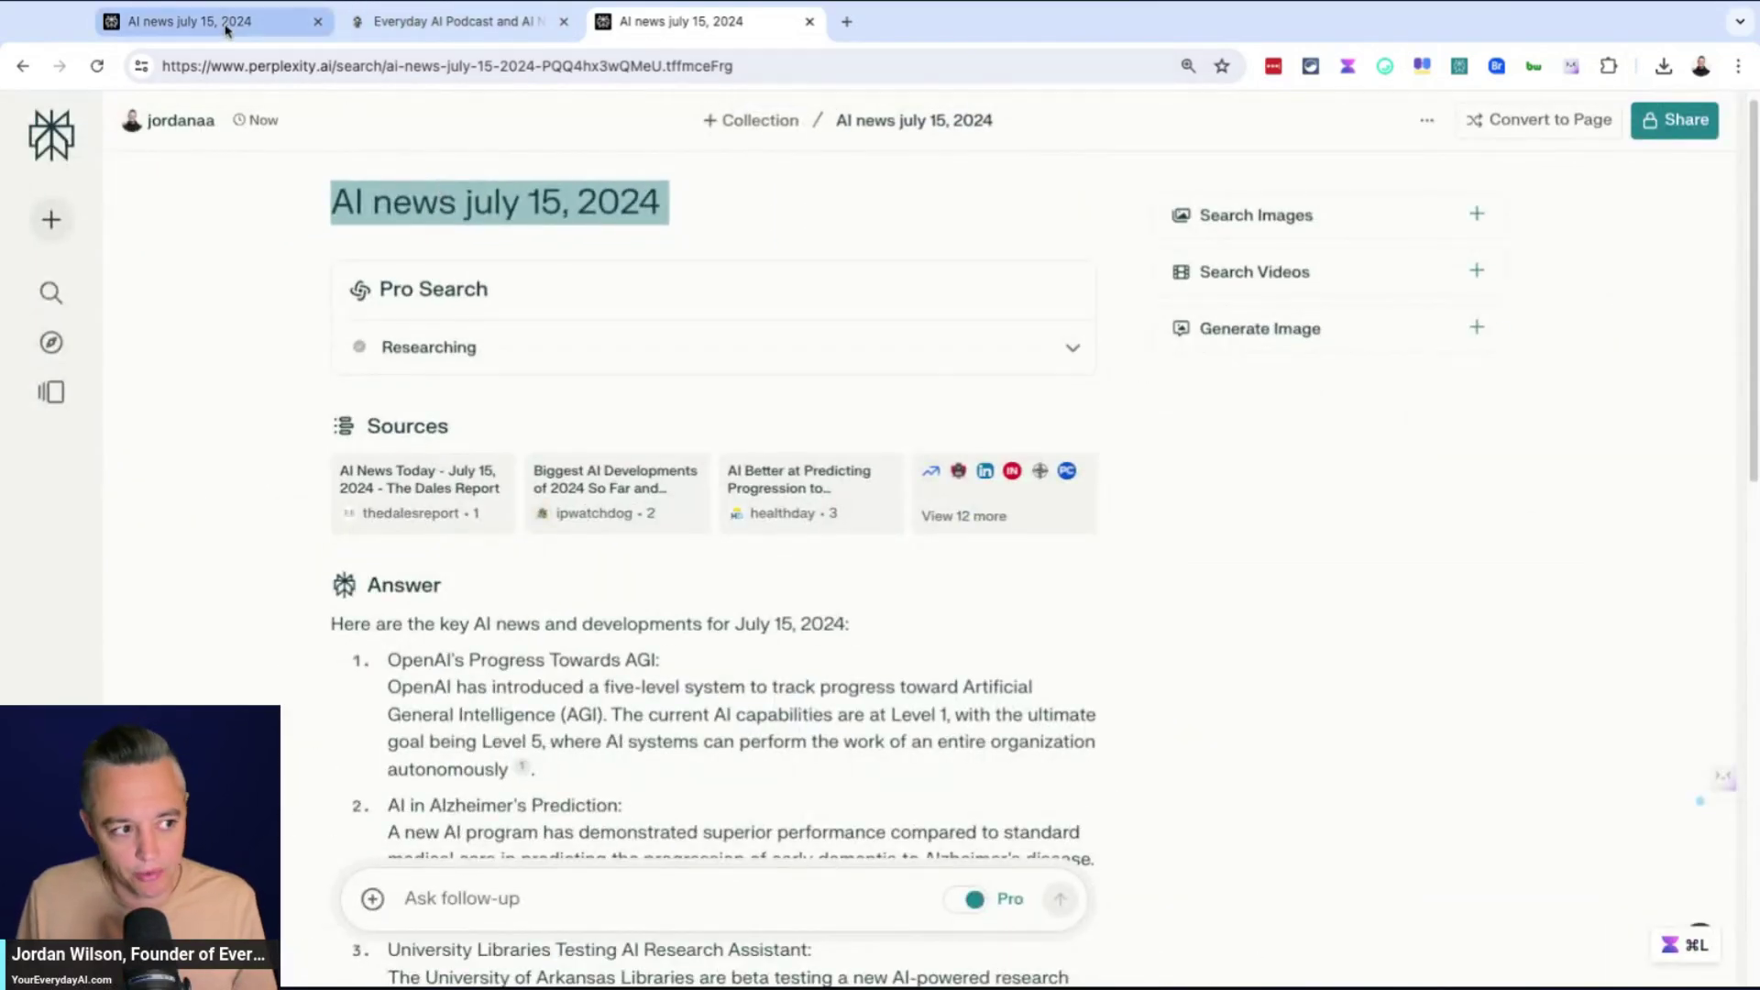
pyautogui.click(190, 21)
pyautogui.scroll(-4, 706, 587)
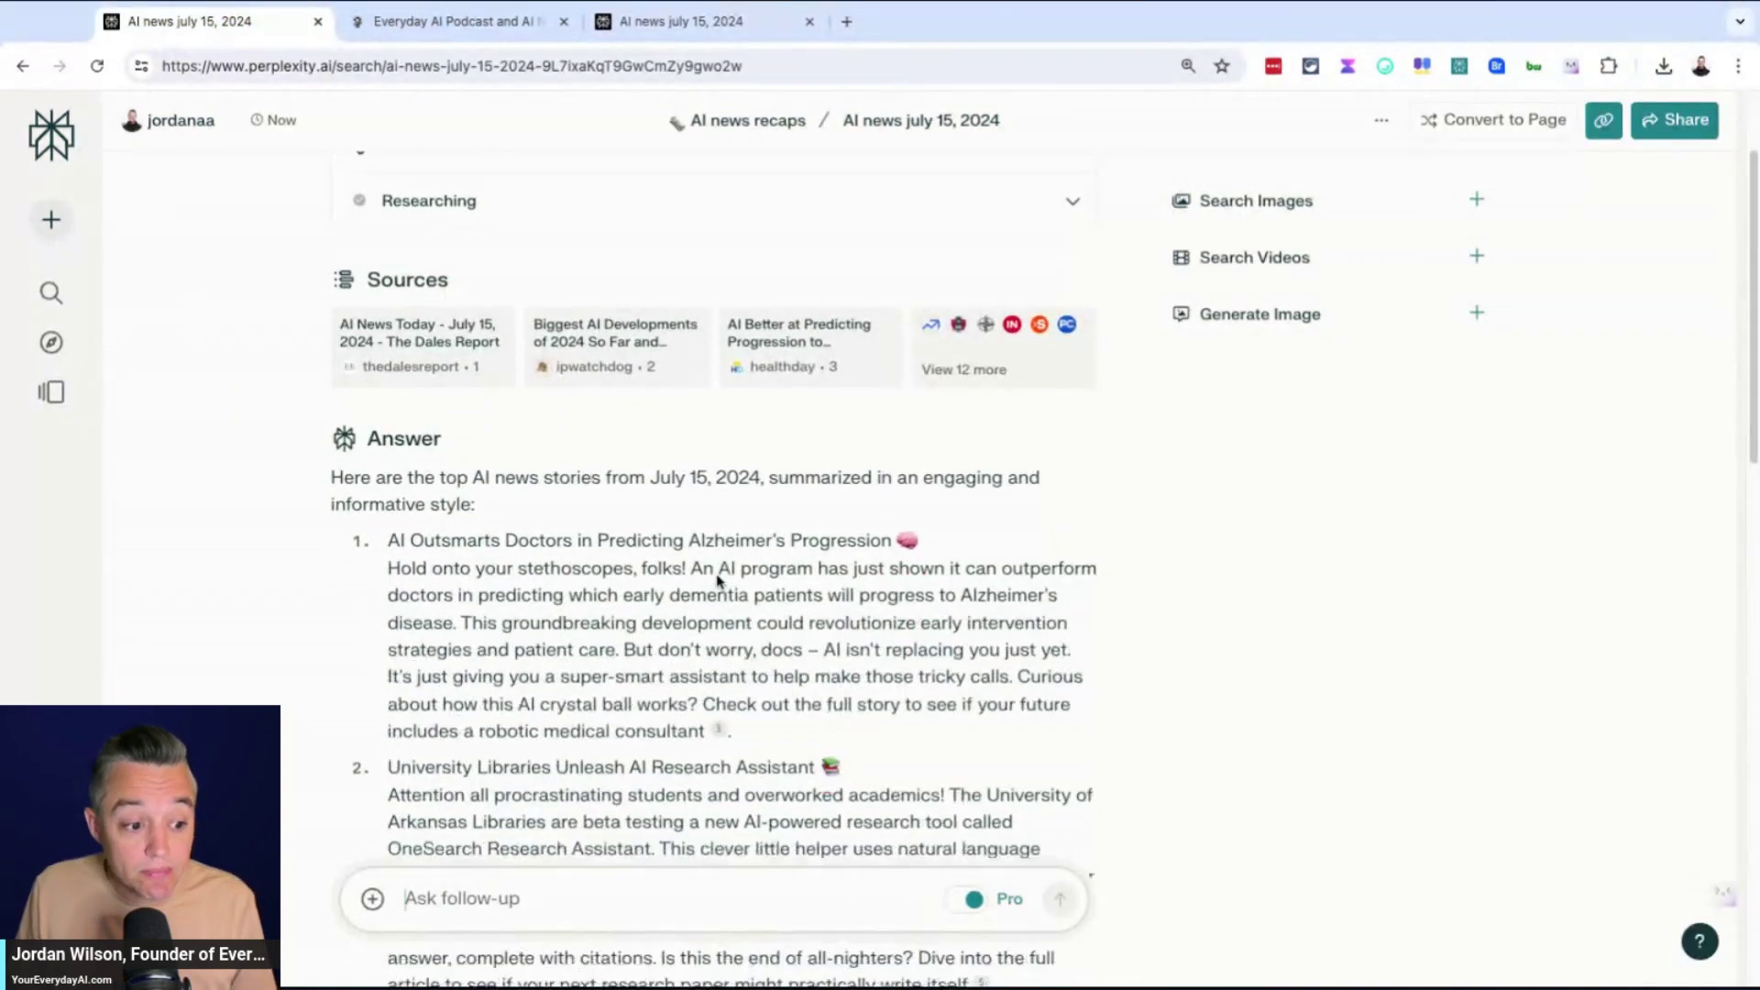
pyautogui.scroll(-10, 719, 581)
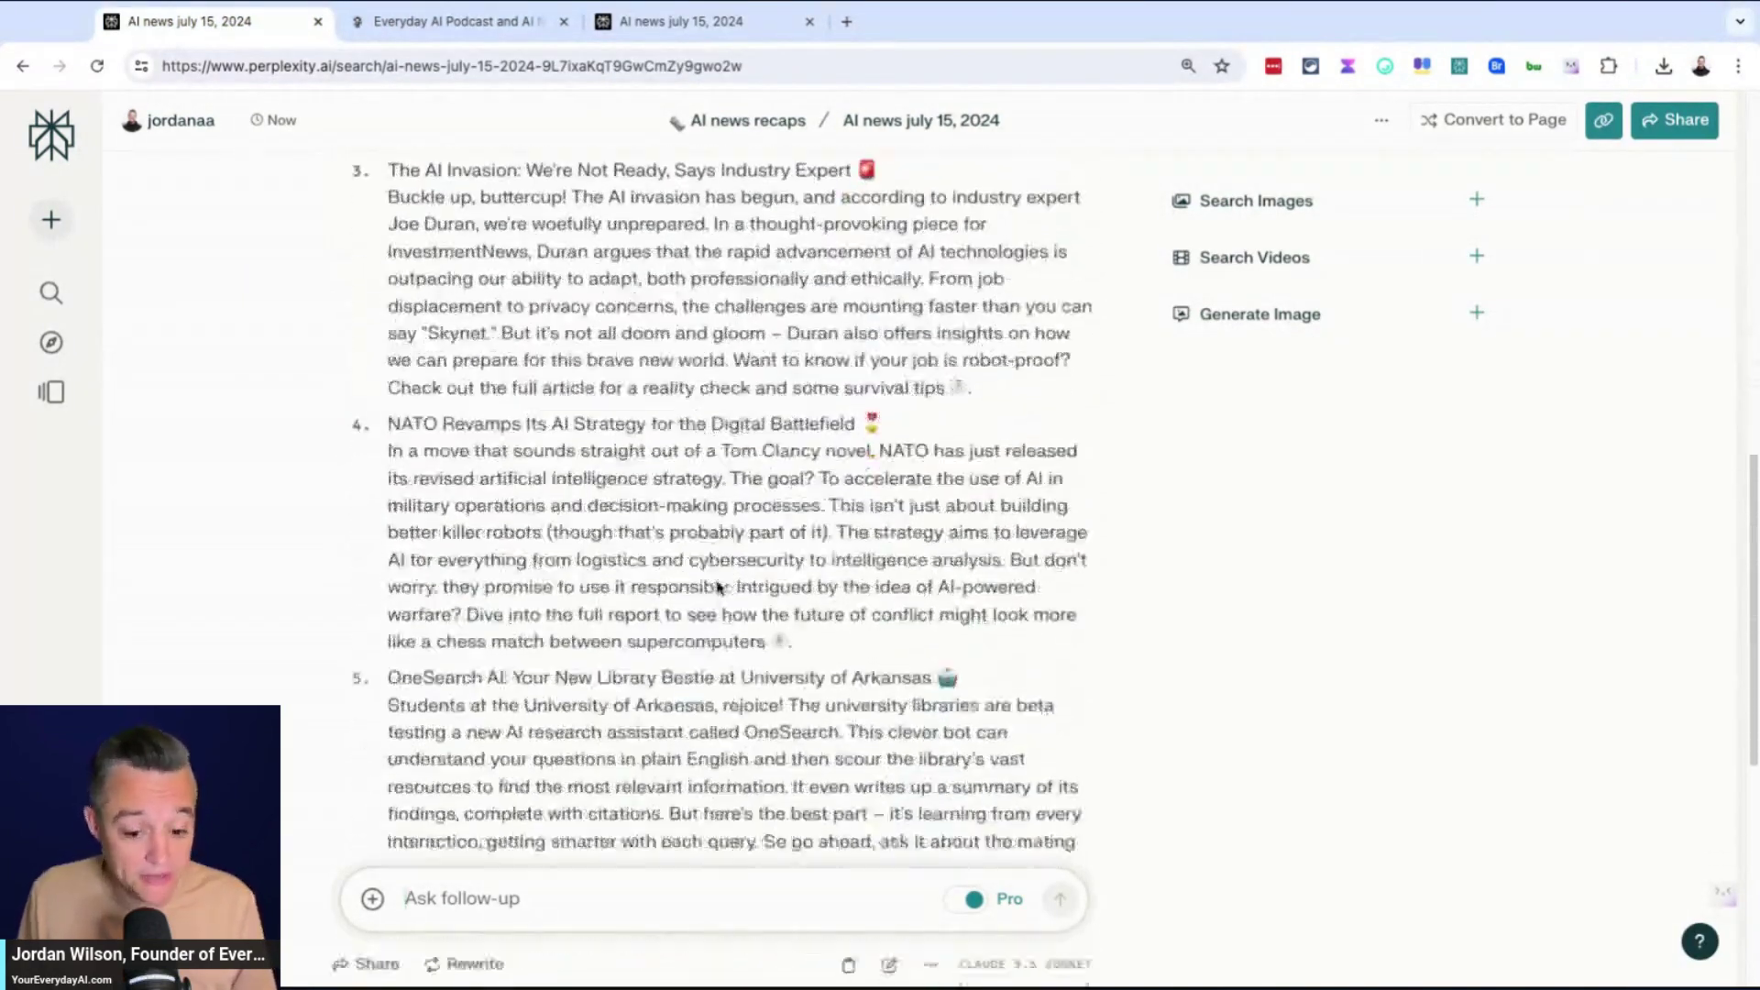
pyautogui.scroll(-2, 717, 582)
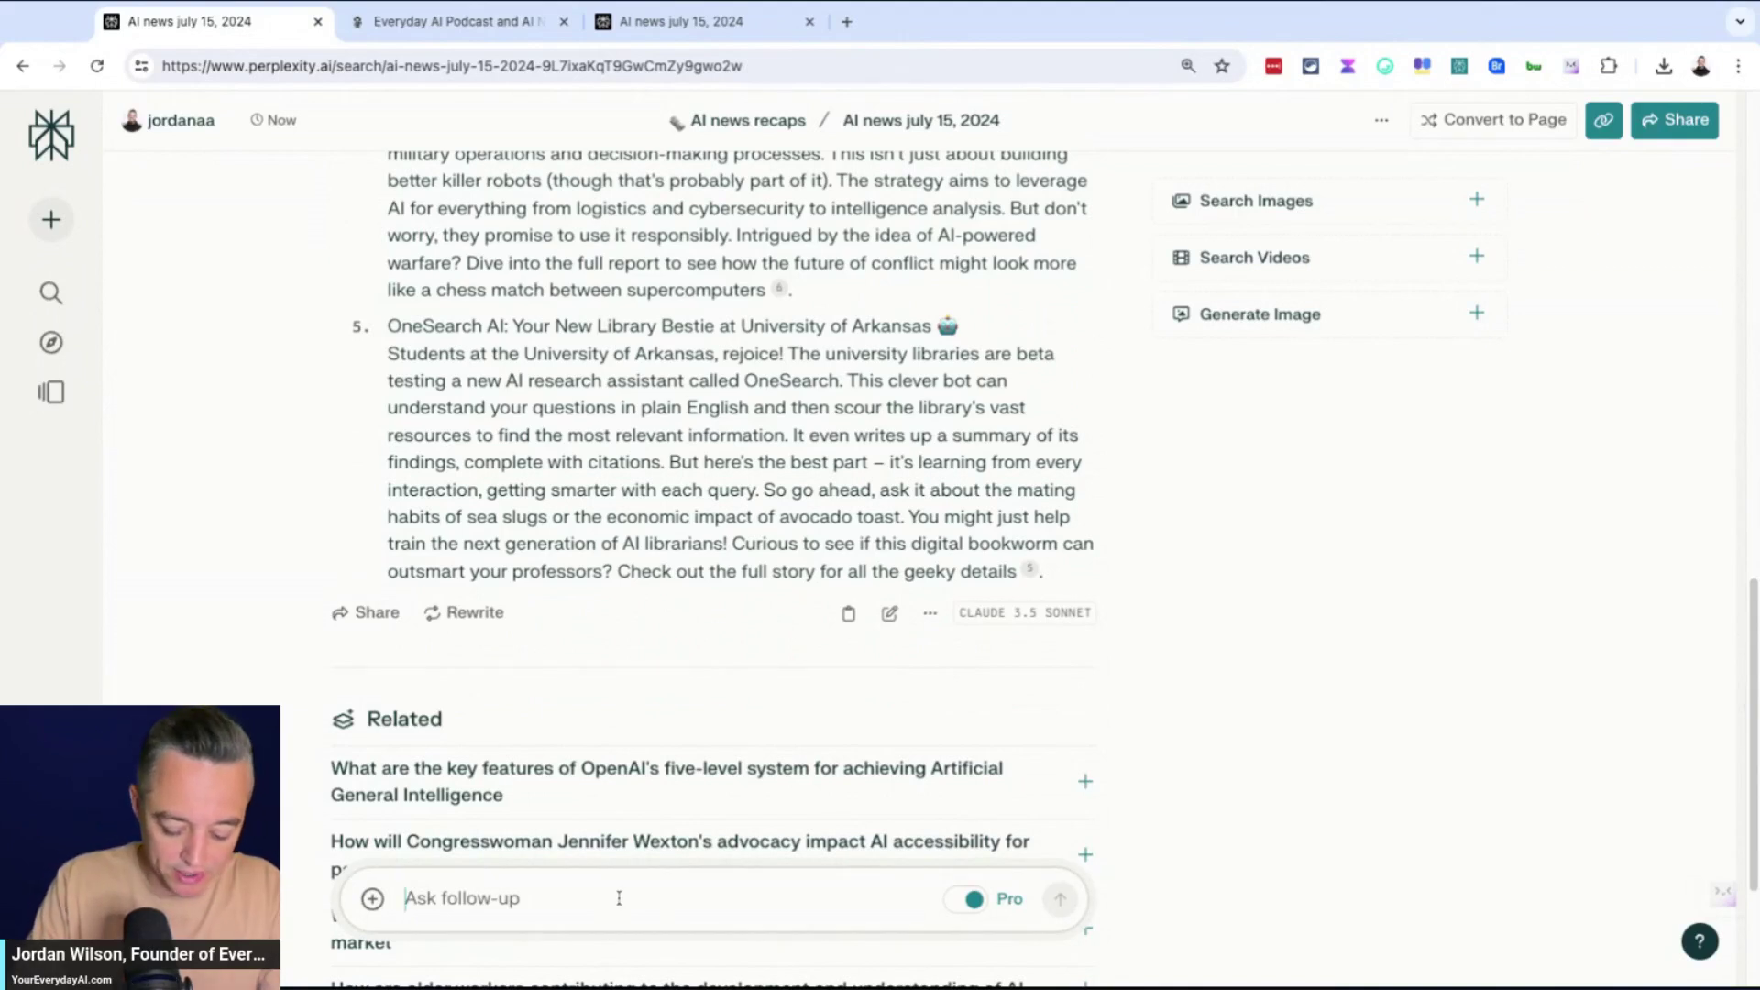
pyautogui.write('ple')
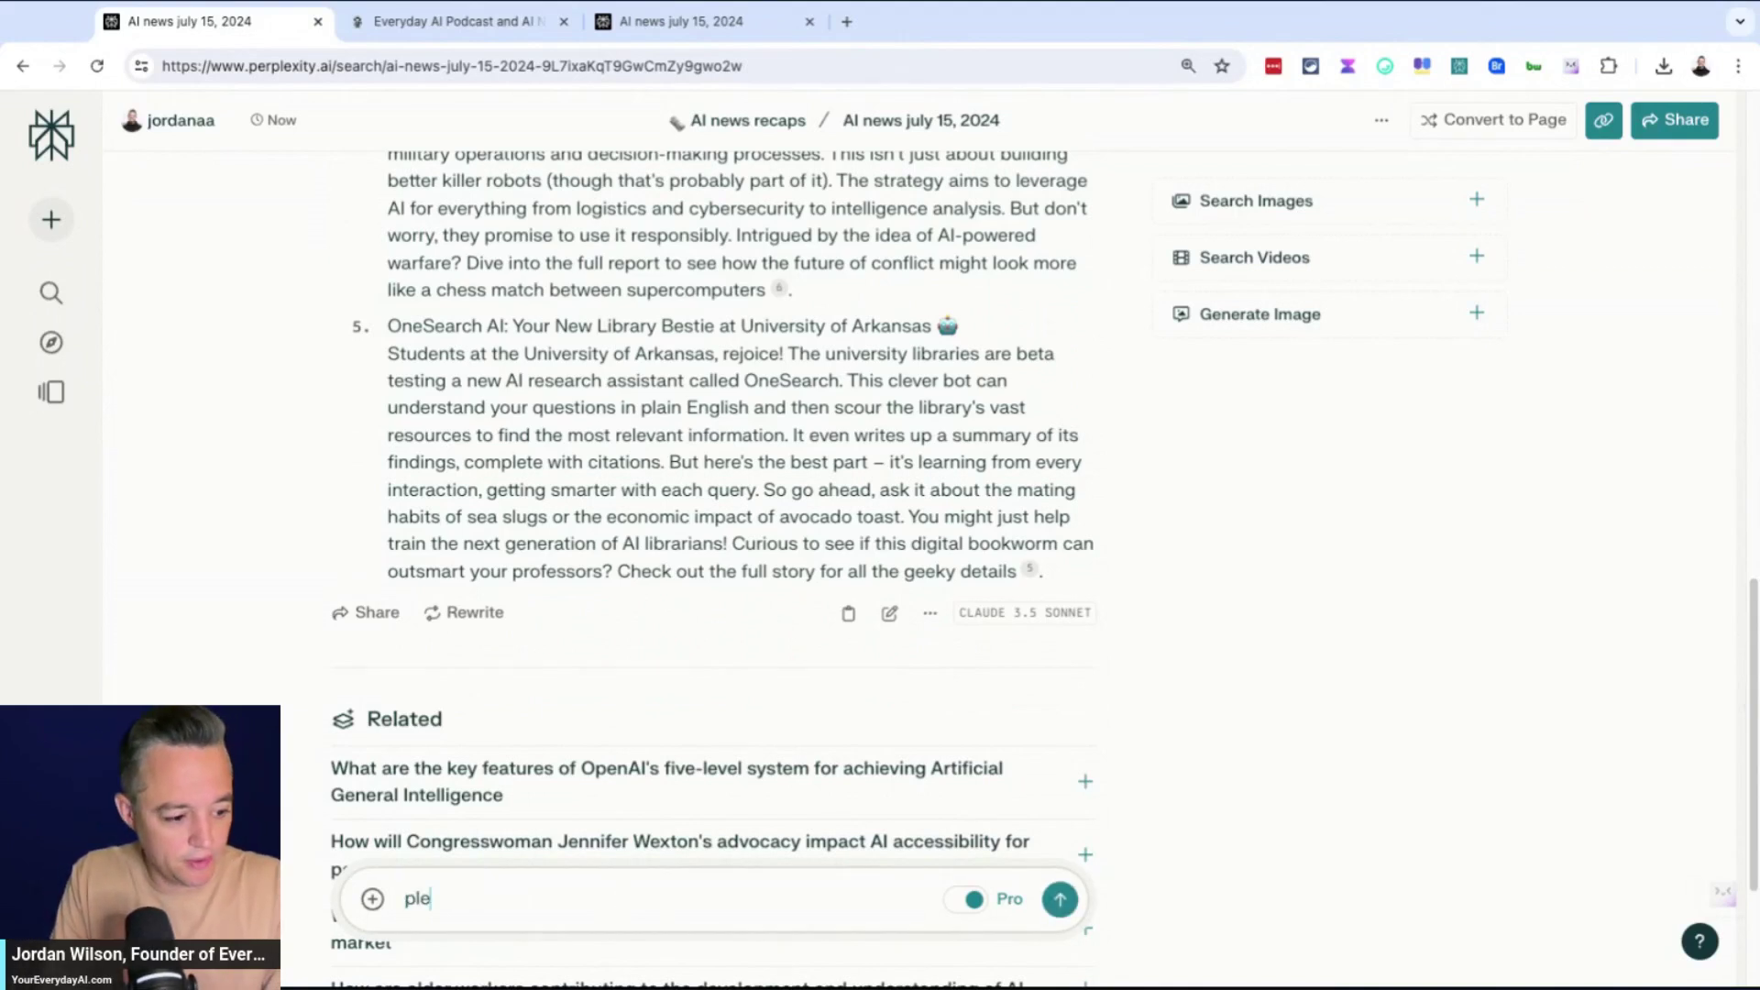
pyautogui.write('ase finish all 12')
pyautogui.press('Return')
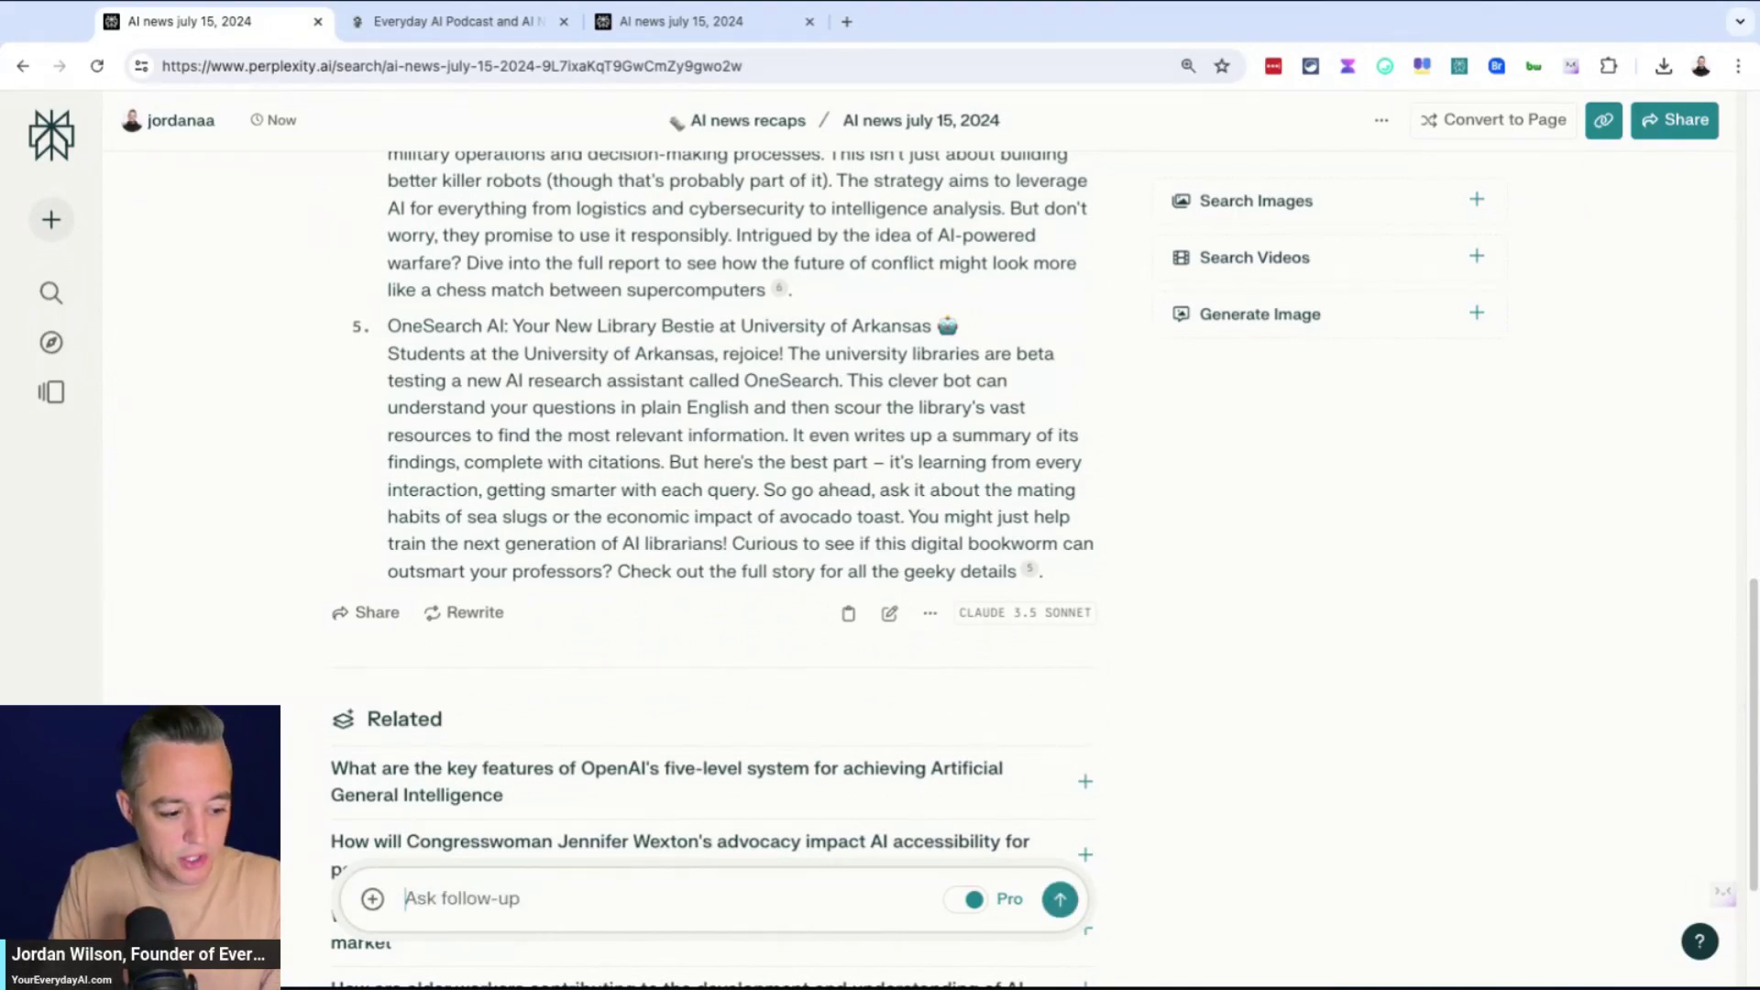
pyautogui.scroll(20, 926, 623)
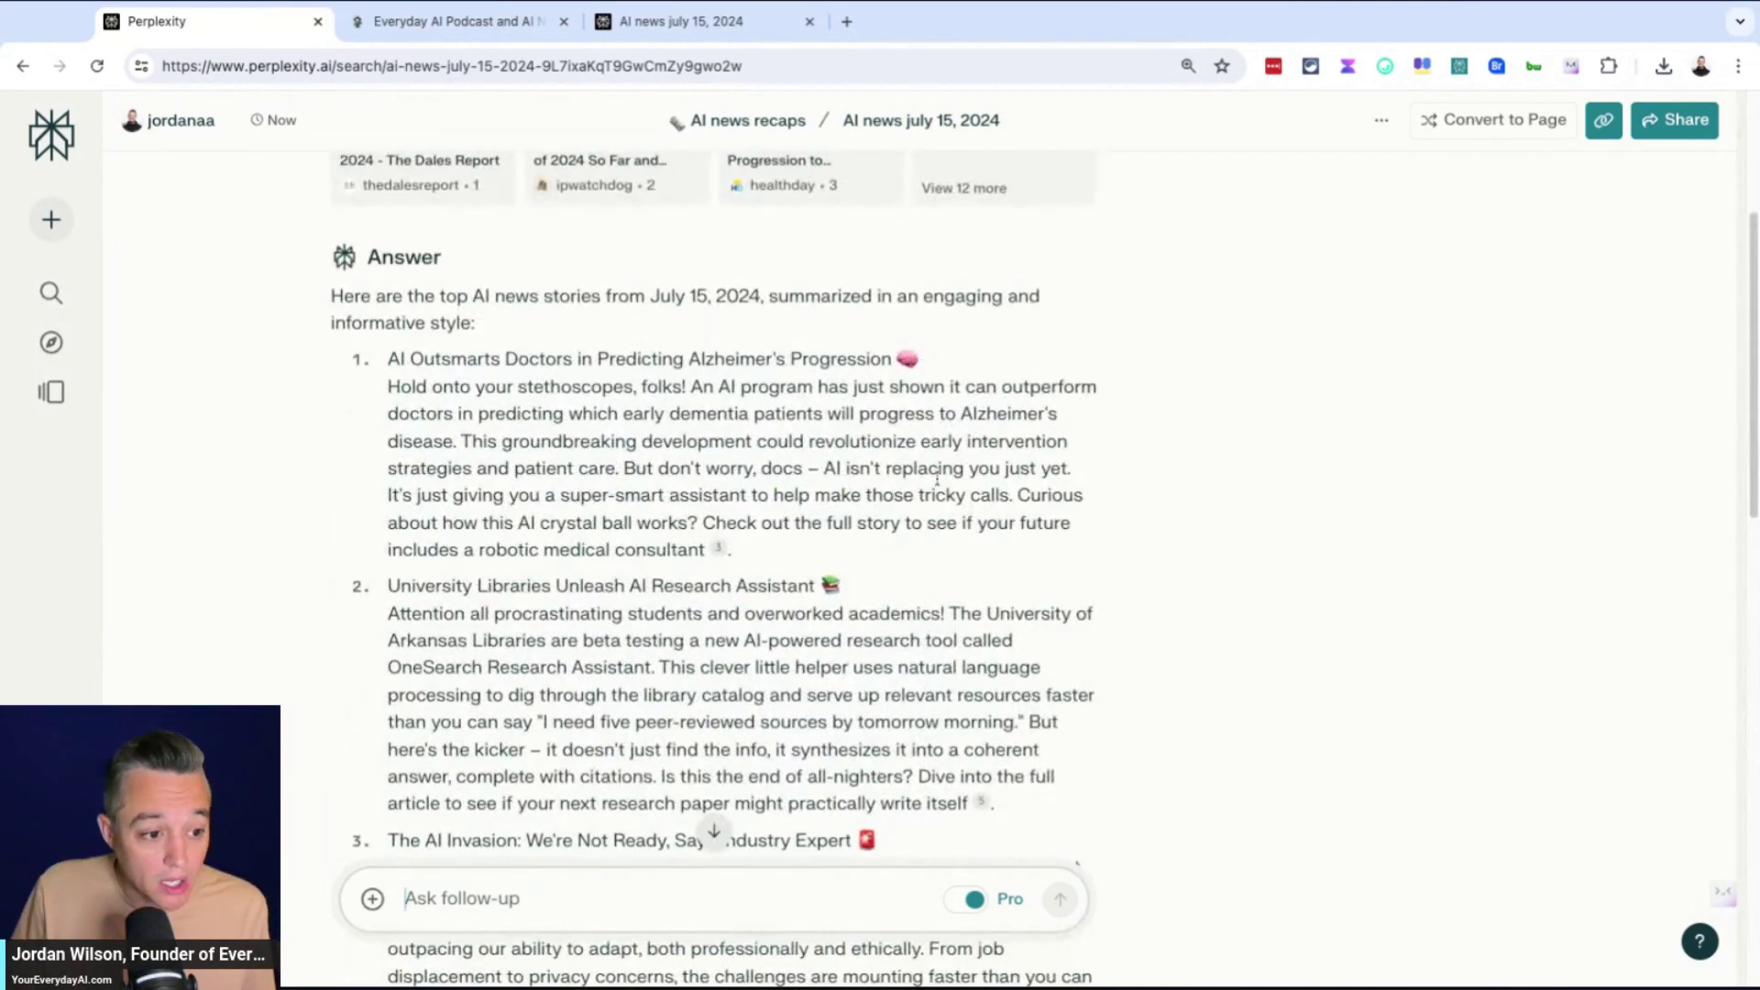
# - Scroll through the numbered July 15, 2024 recap answer and back up to the title and sources
pyautogui.scroll(3, 933, 568)
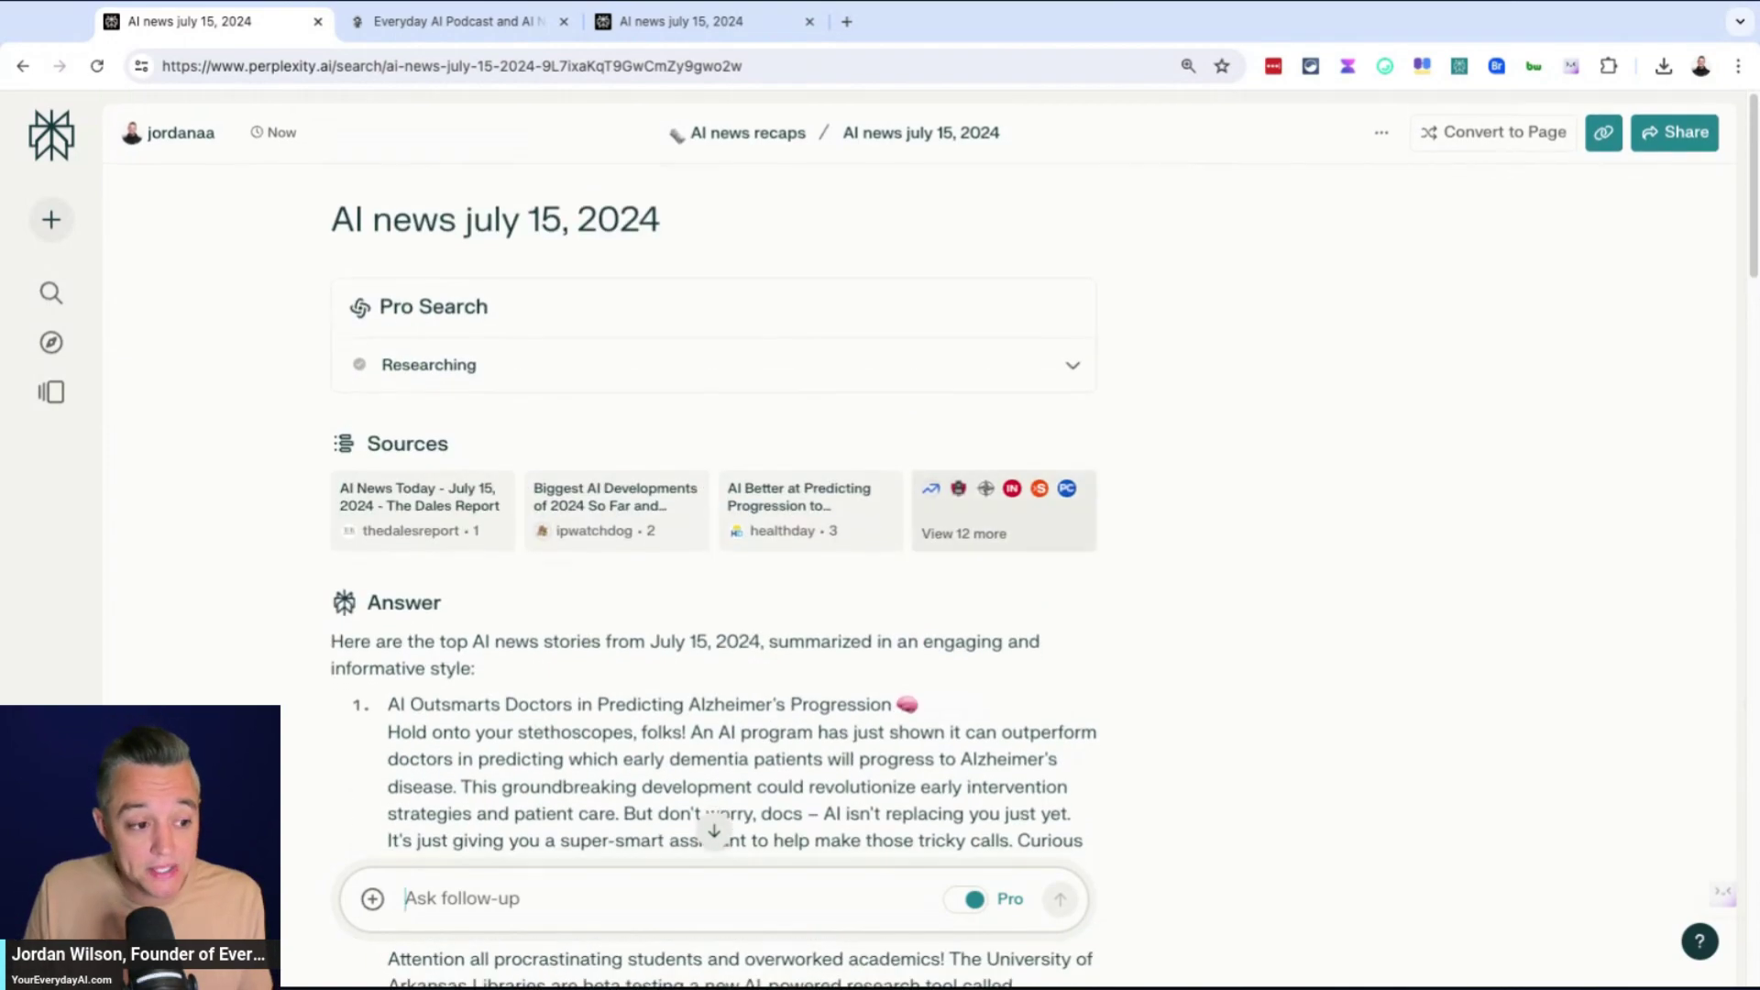
pyautogui.scroll(-15, 834, 573)
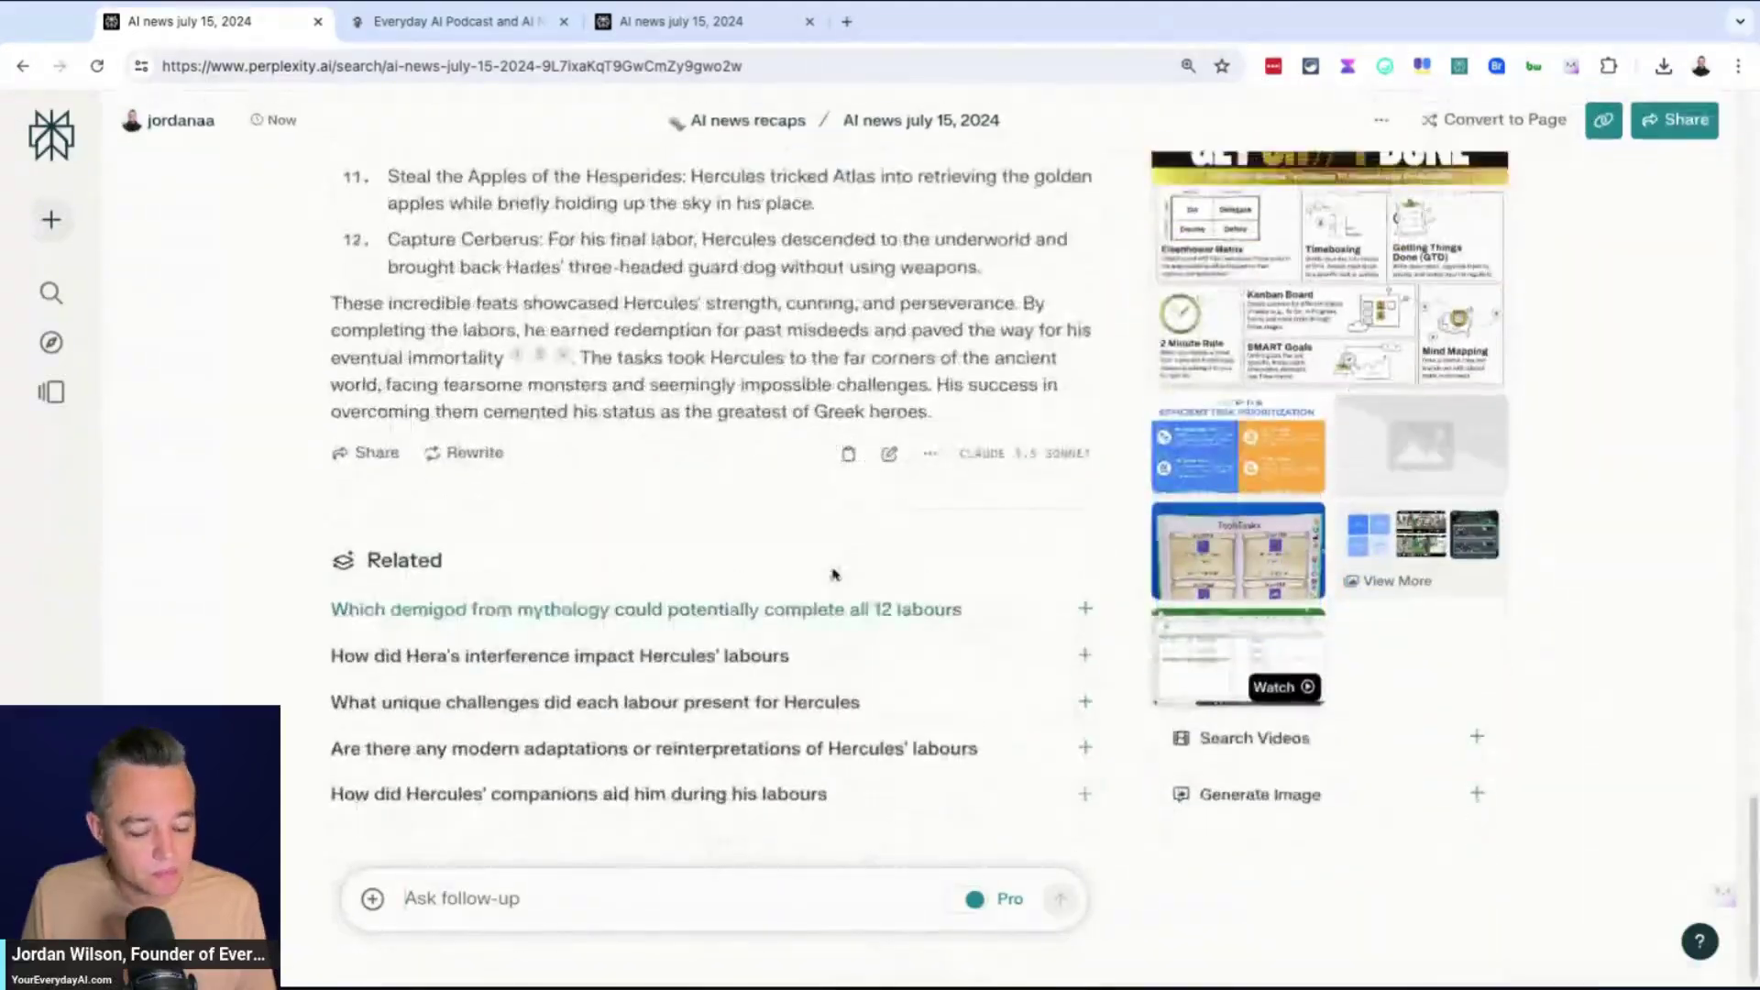
pyautogui.scroll(-4, 836, 573)
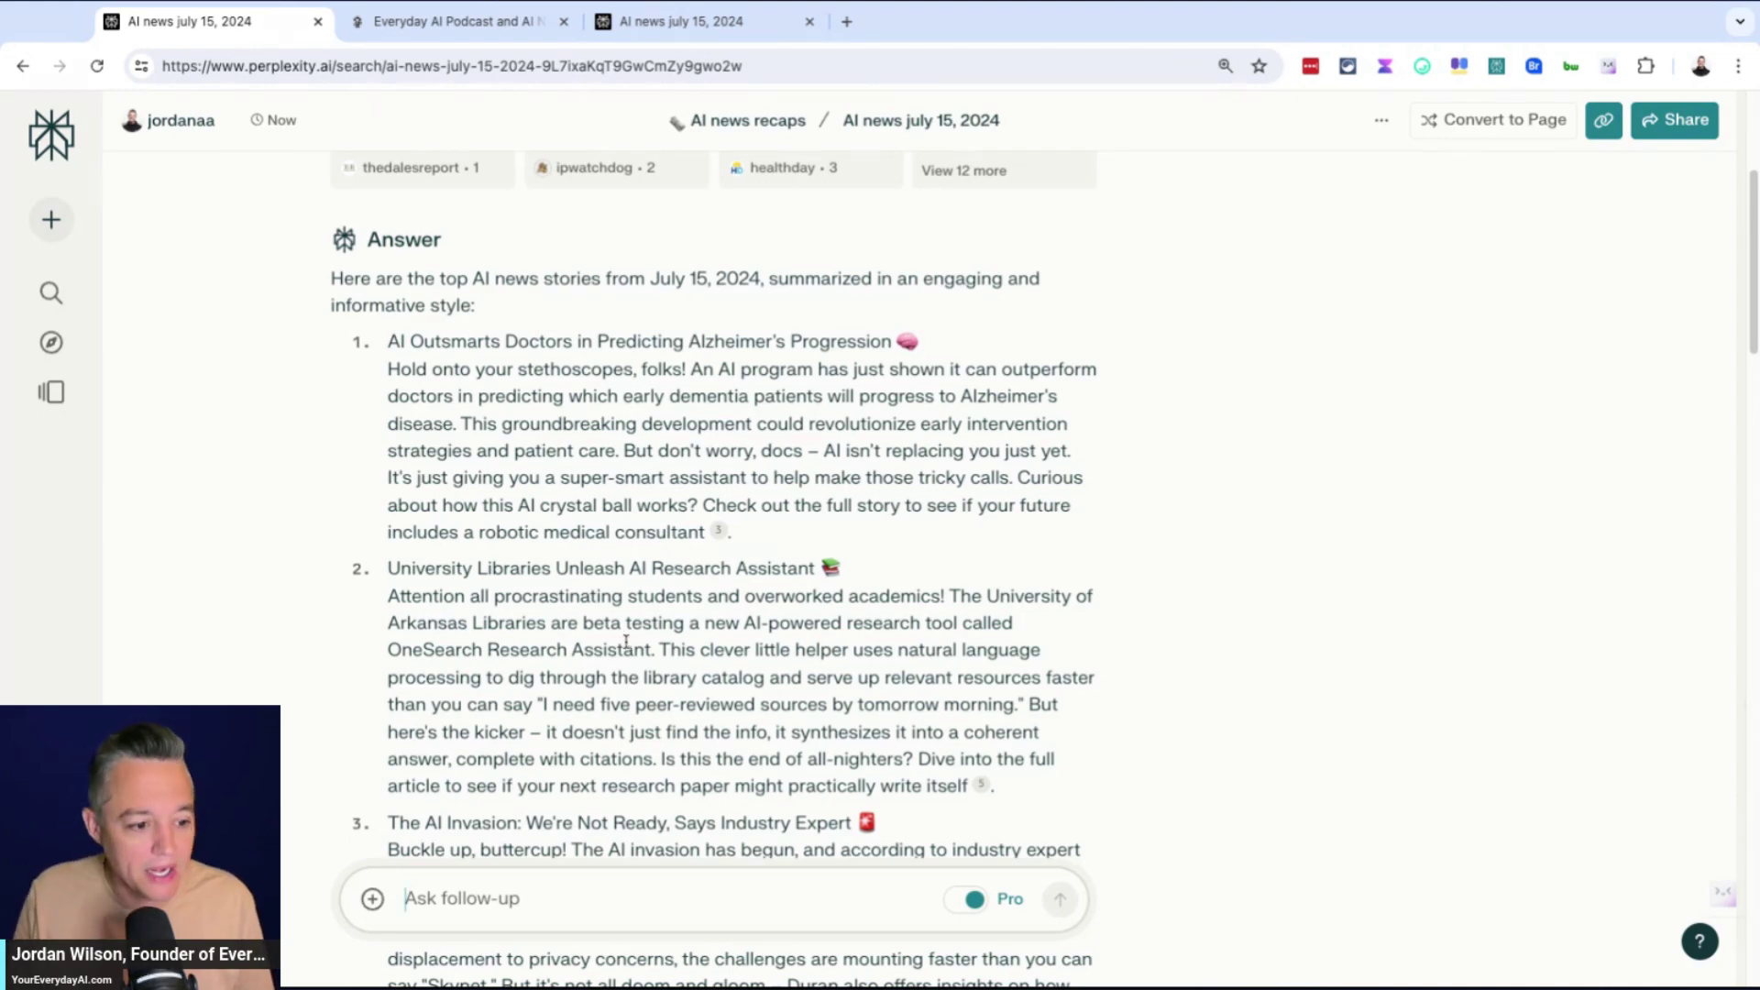
pyautogui.scroll(1, 649, 587)
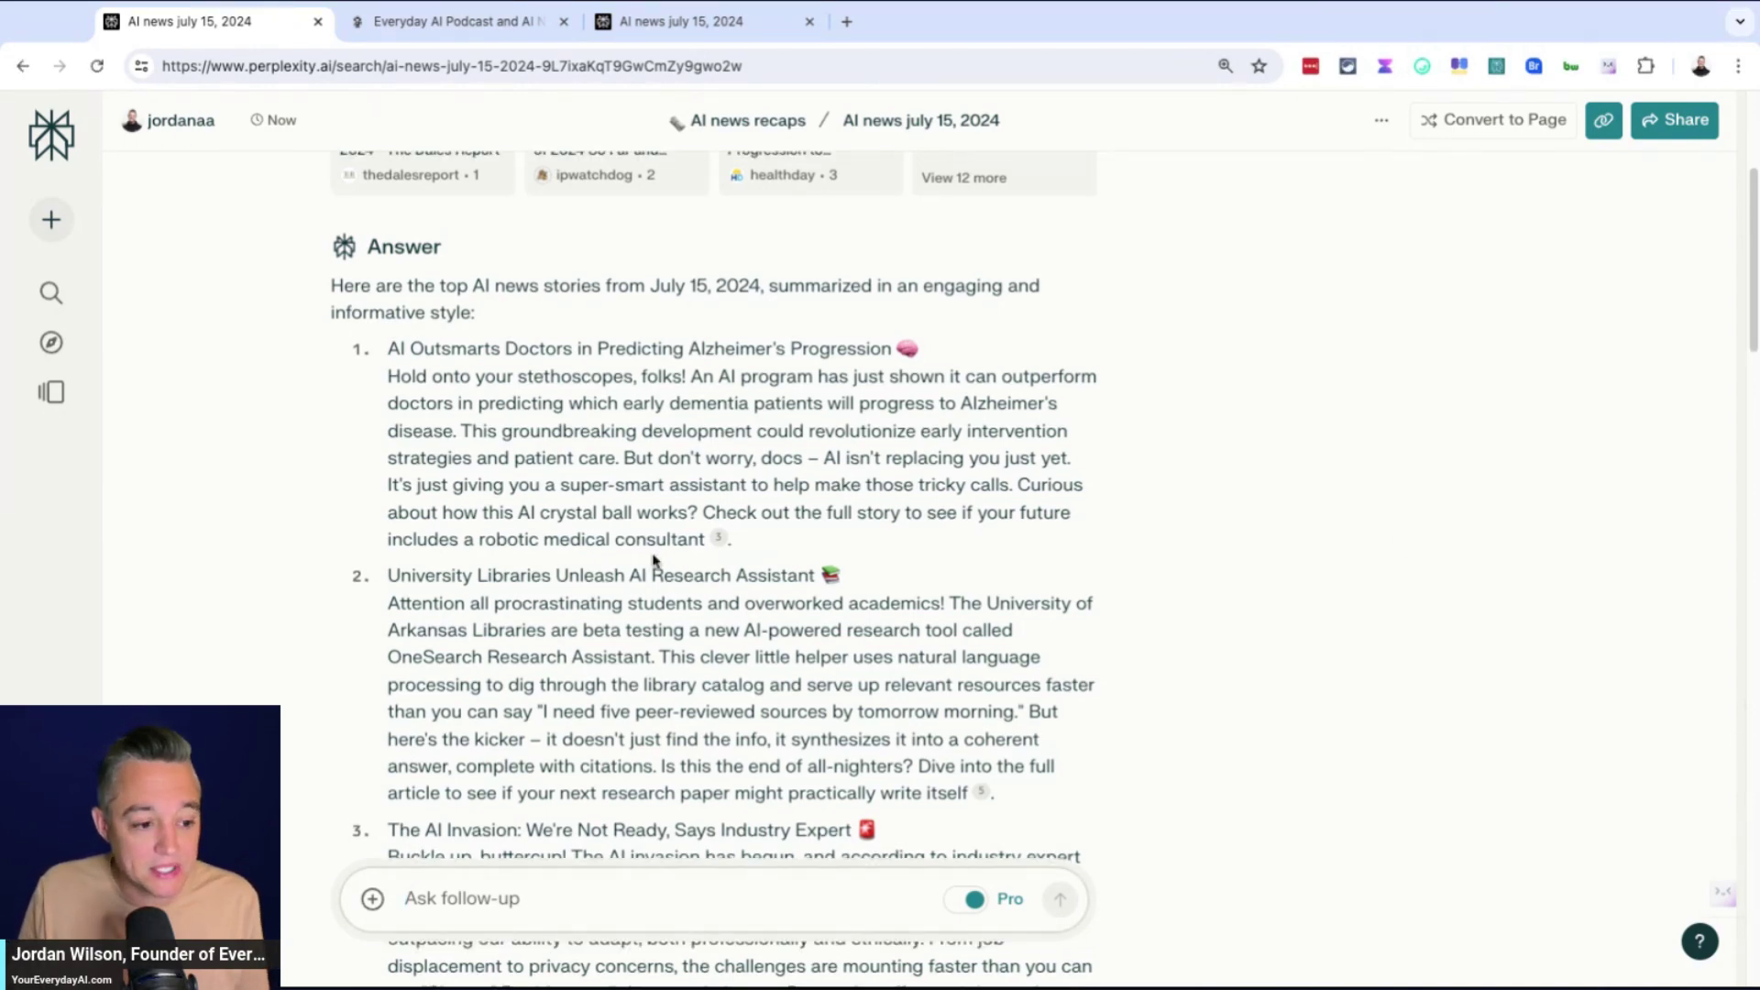
pyautogui.scroll(-6, 657, 562)
pyautogui.scroll(-3, 653, 558)
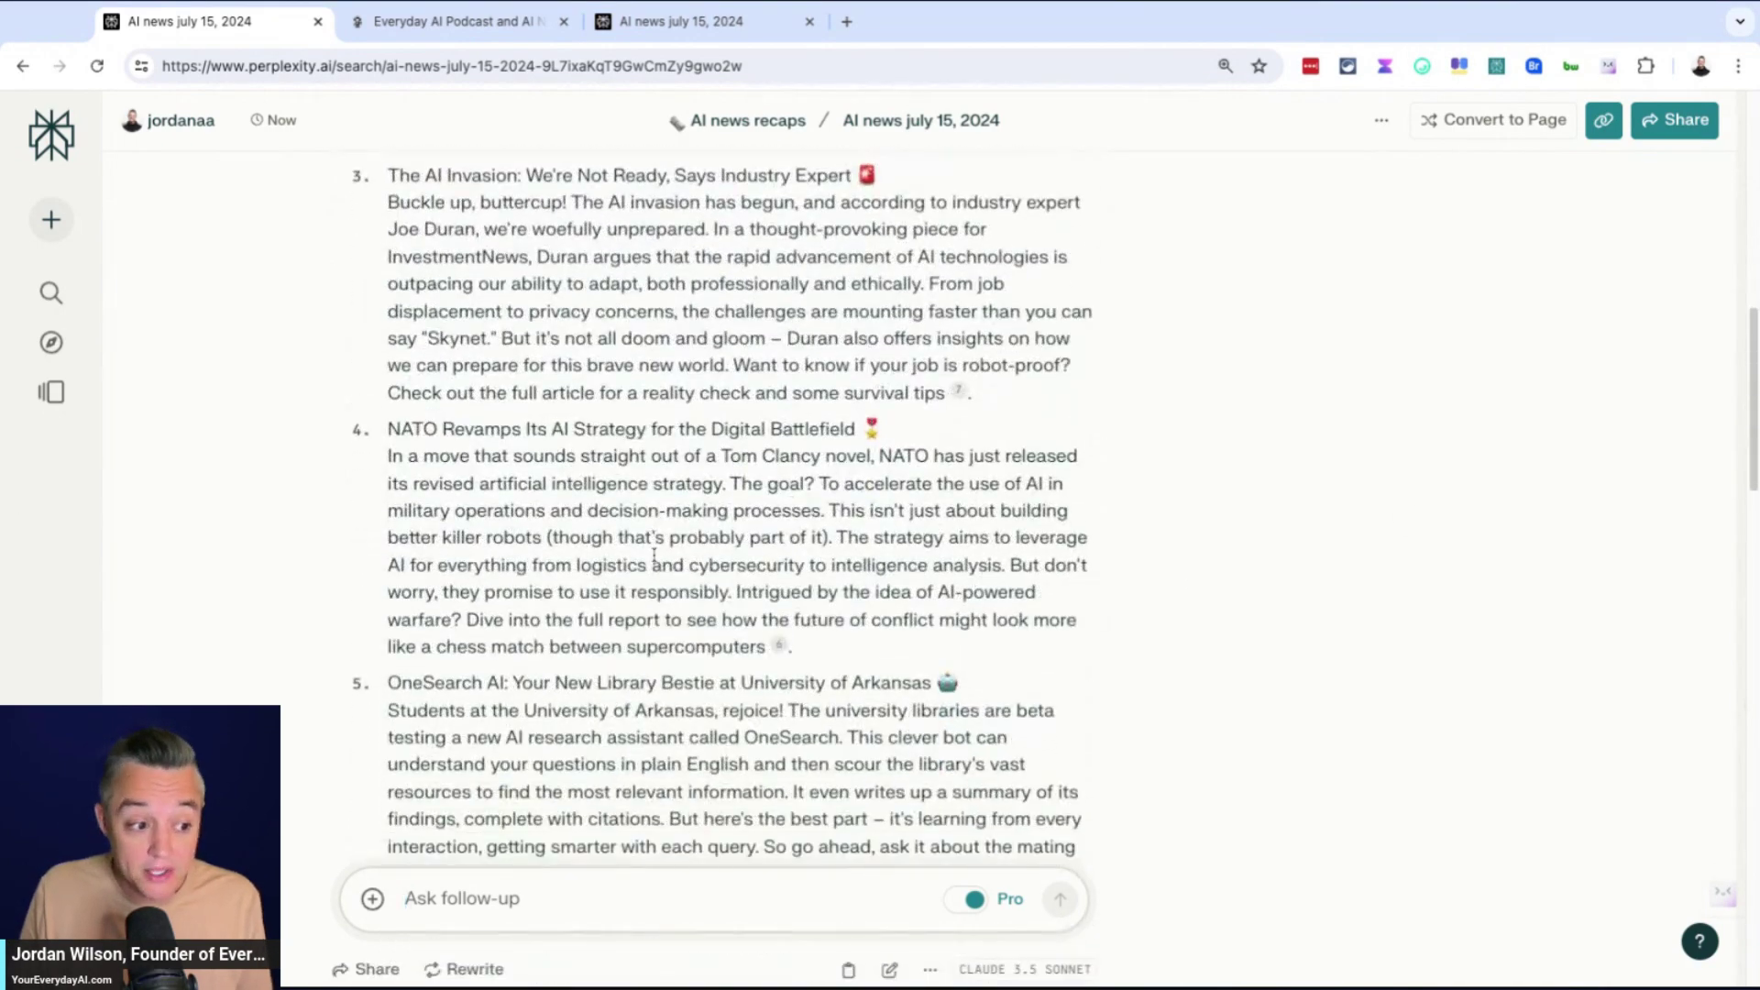
pyautogui.scroll(7, 652, 558)
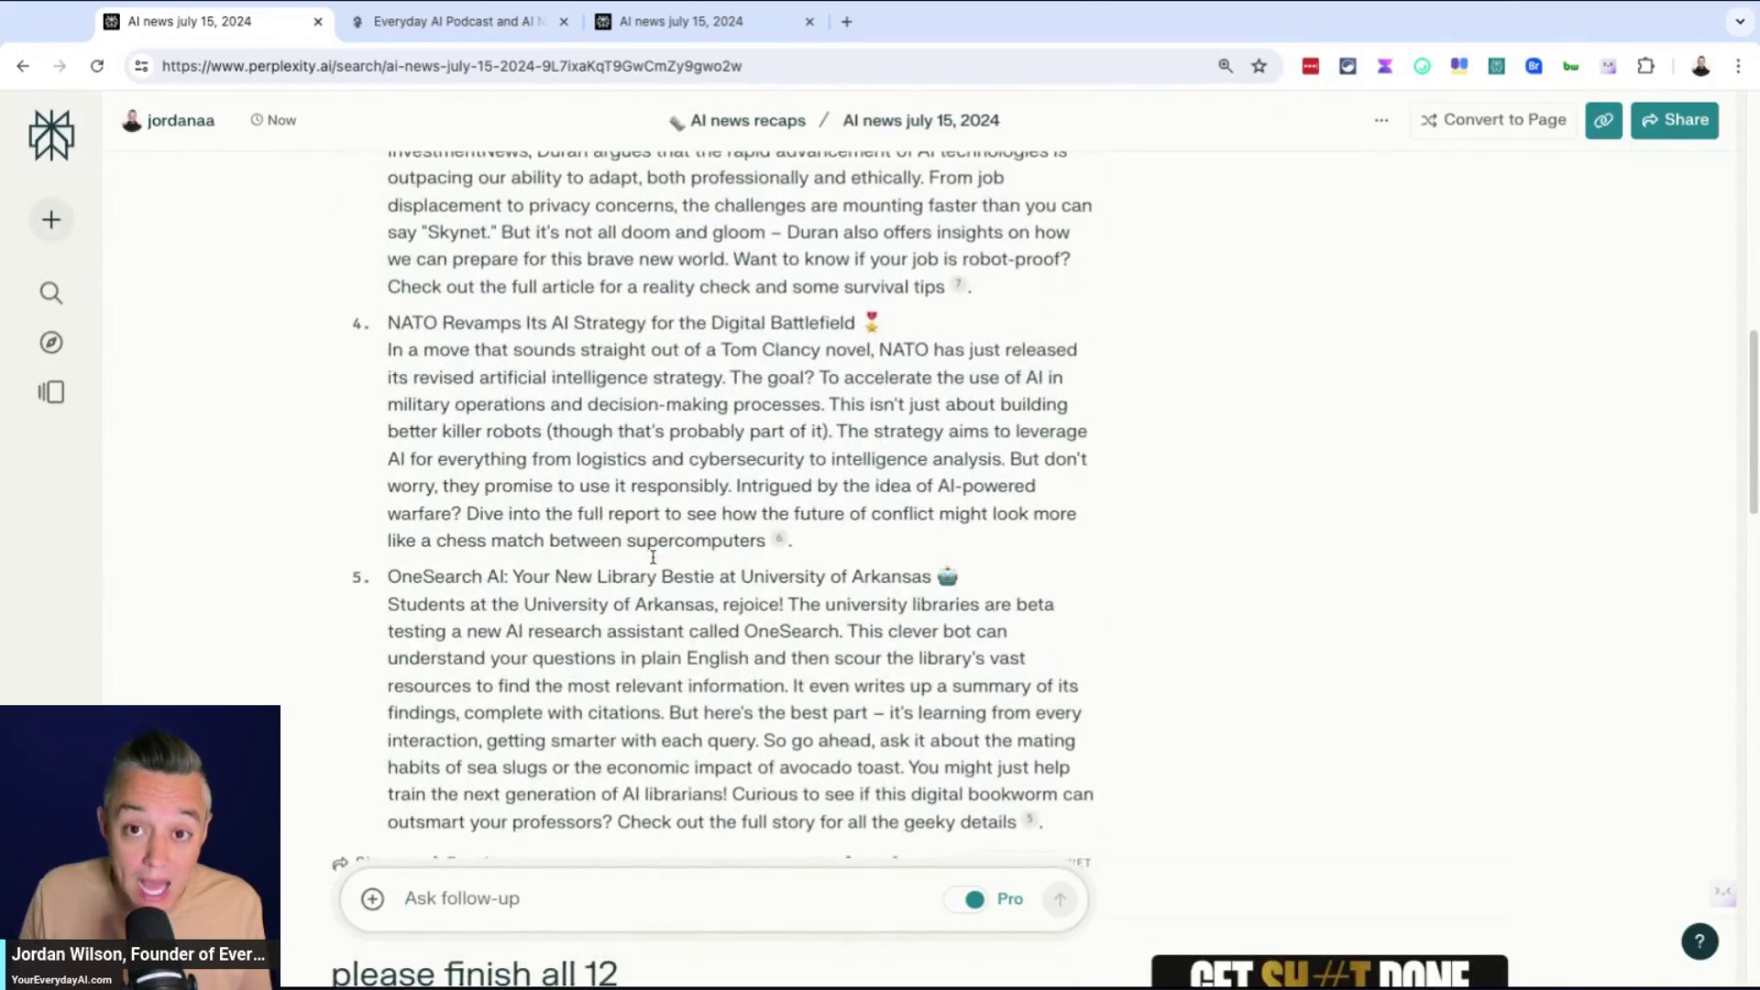
pyautogui.scroll(2, 652, 554)
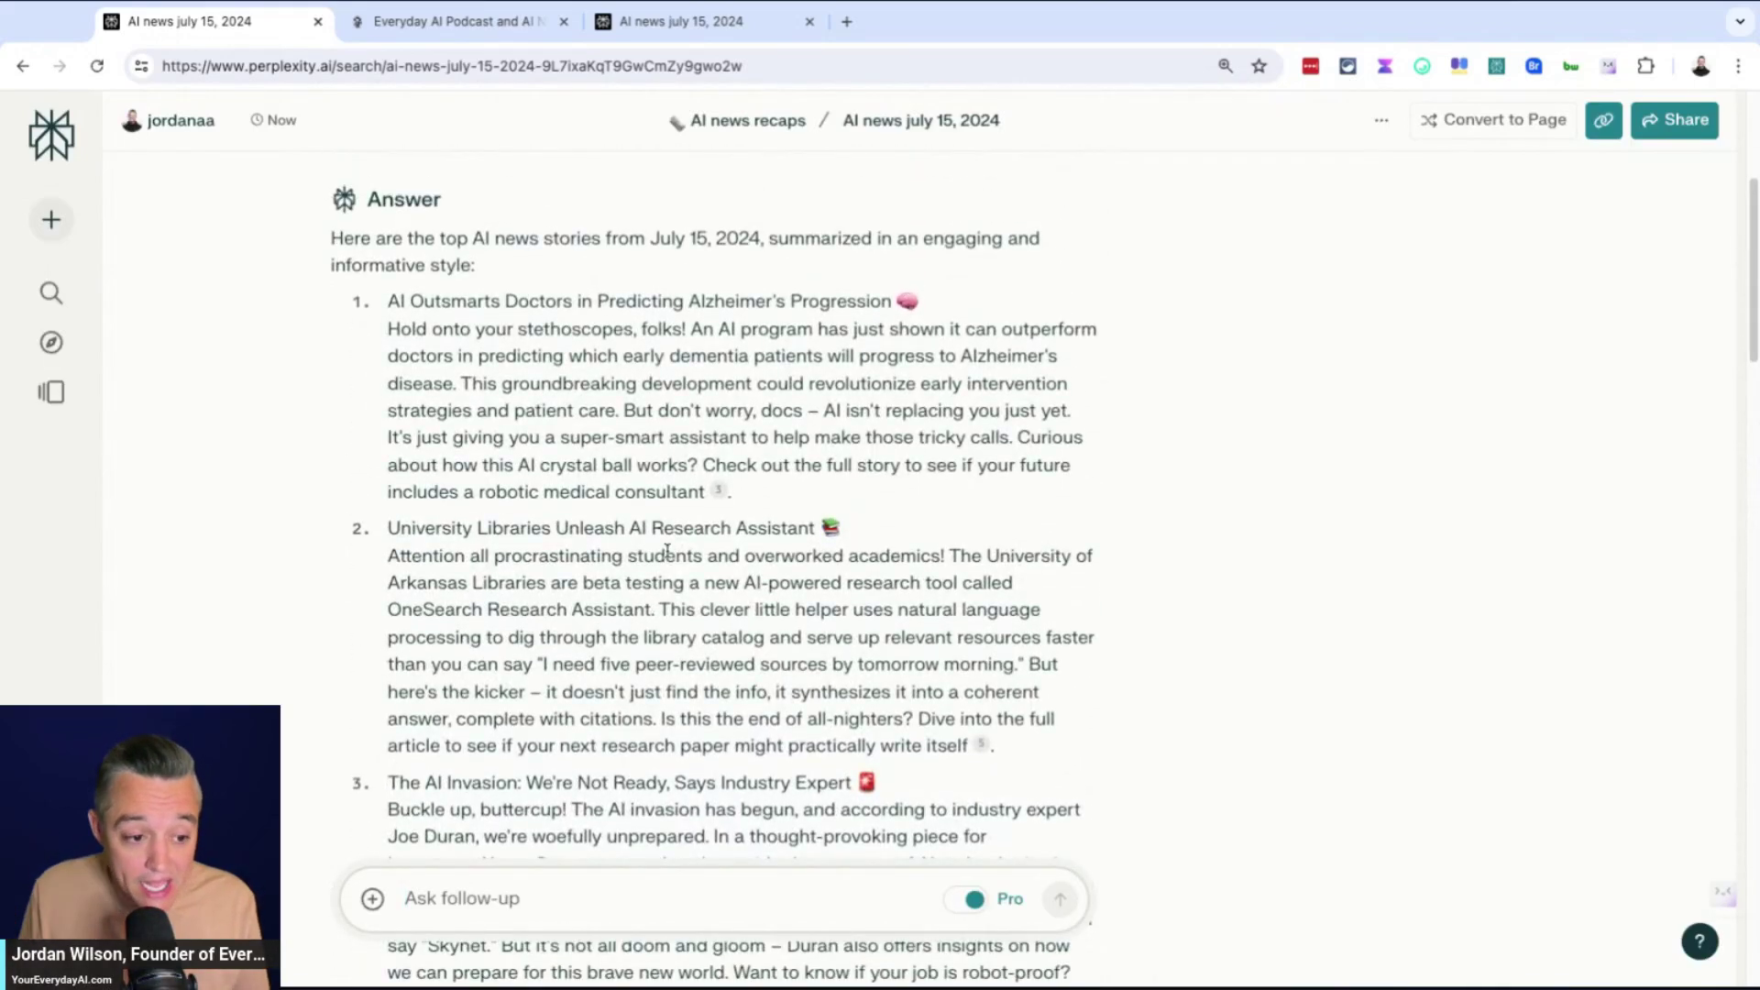
pyautogui.scroll(5, 687, 561)
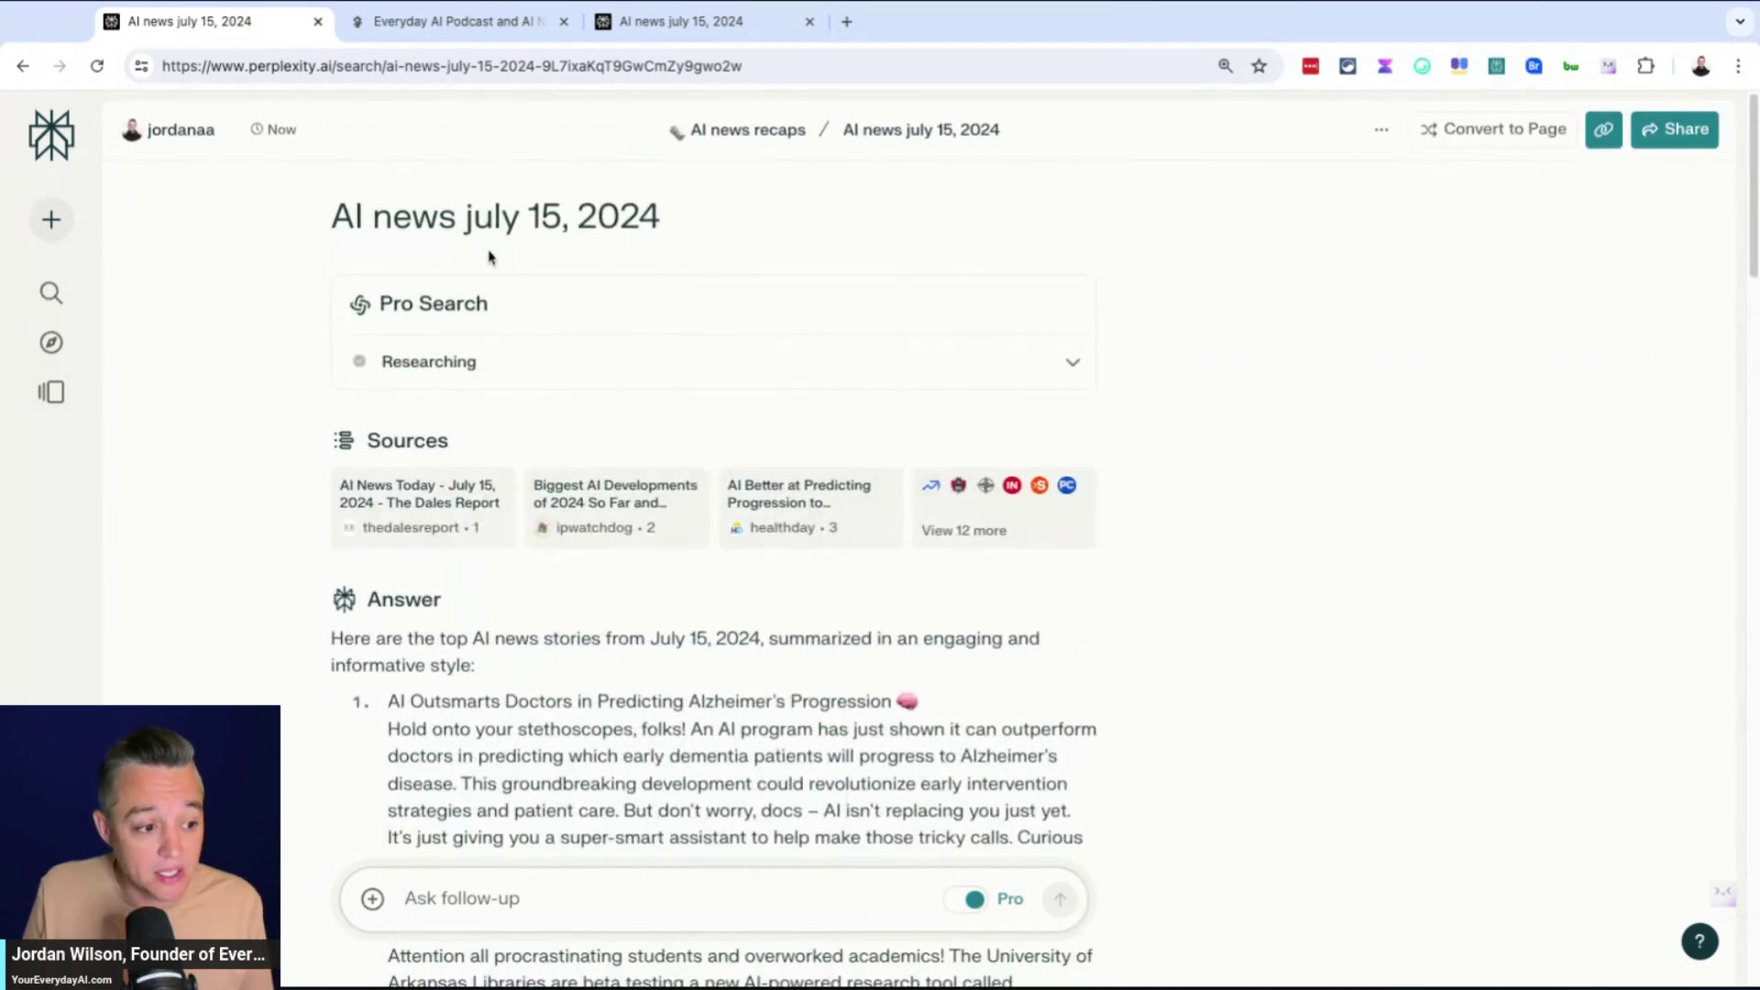
# - Reopen 'AI news recaps' from the Library and display its applied AI Prompt text
pyautogui.click(52, 391)
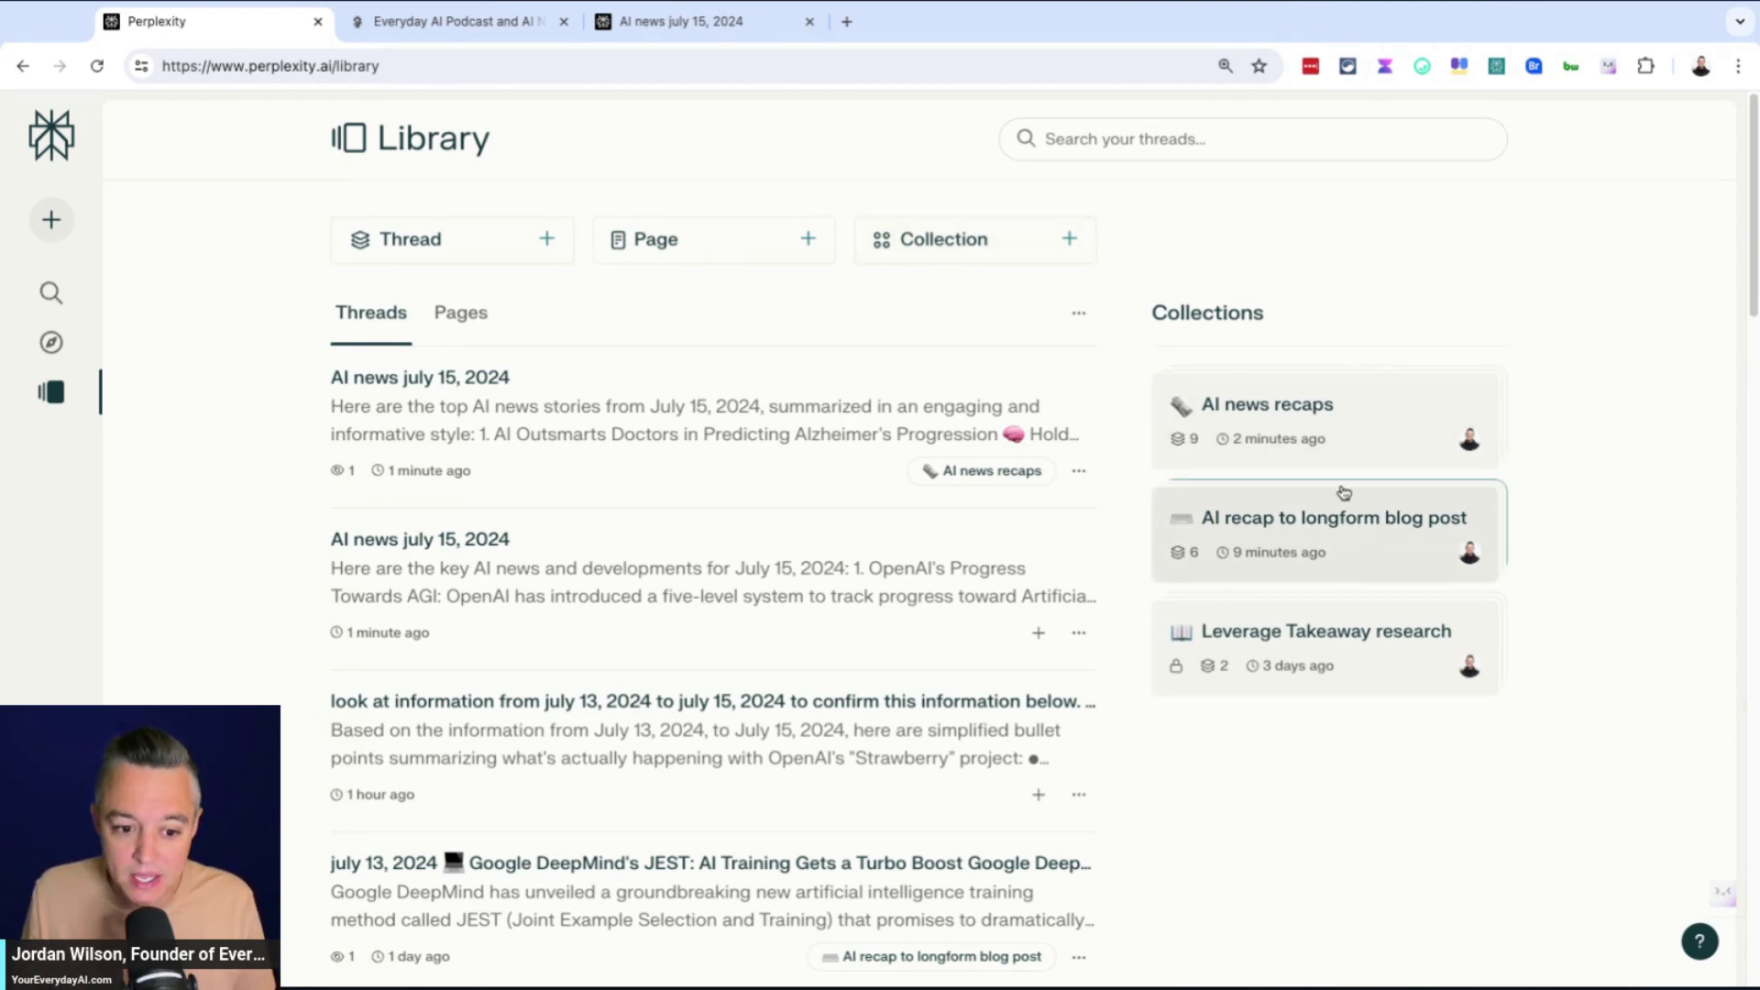
pyautogui.click(1309, 436)
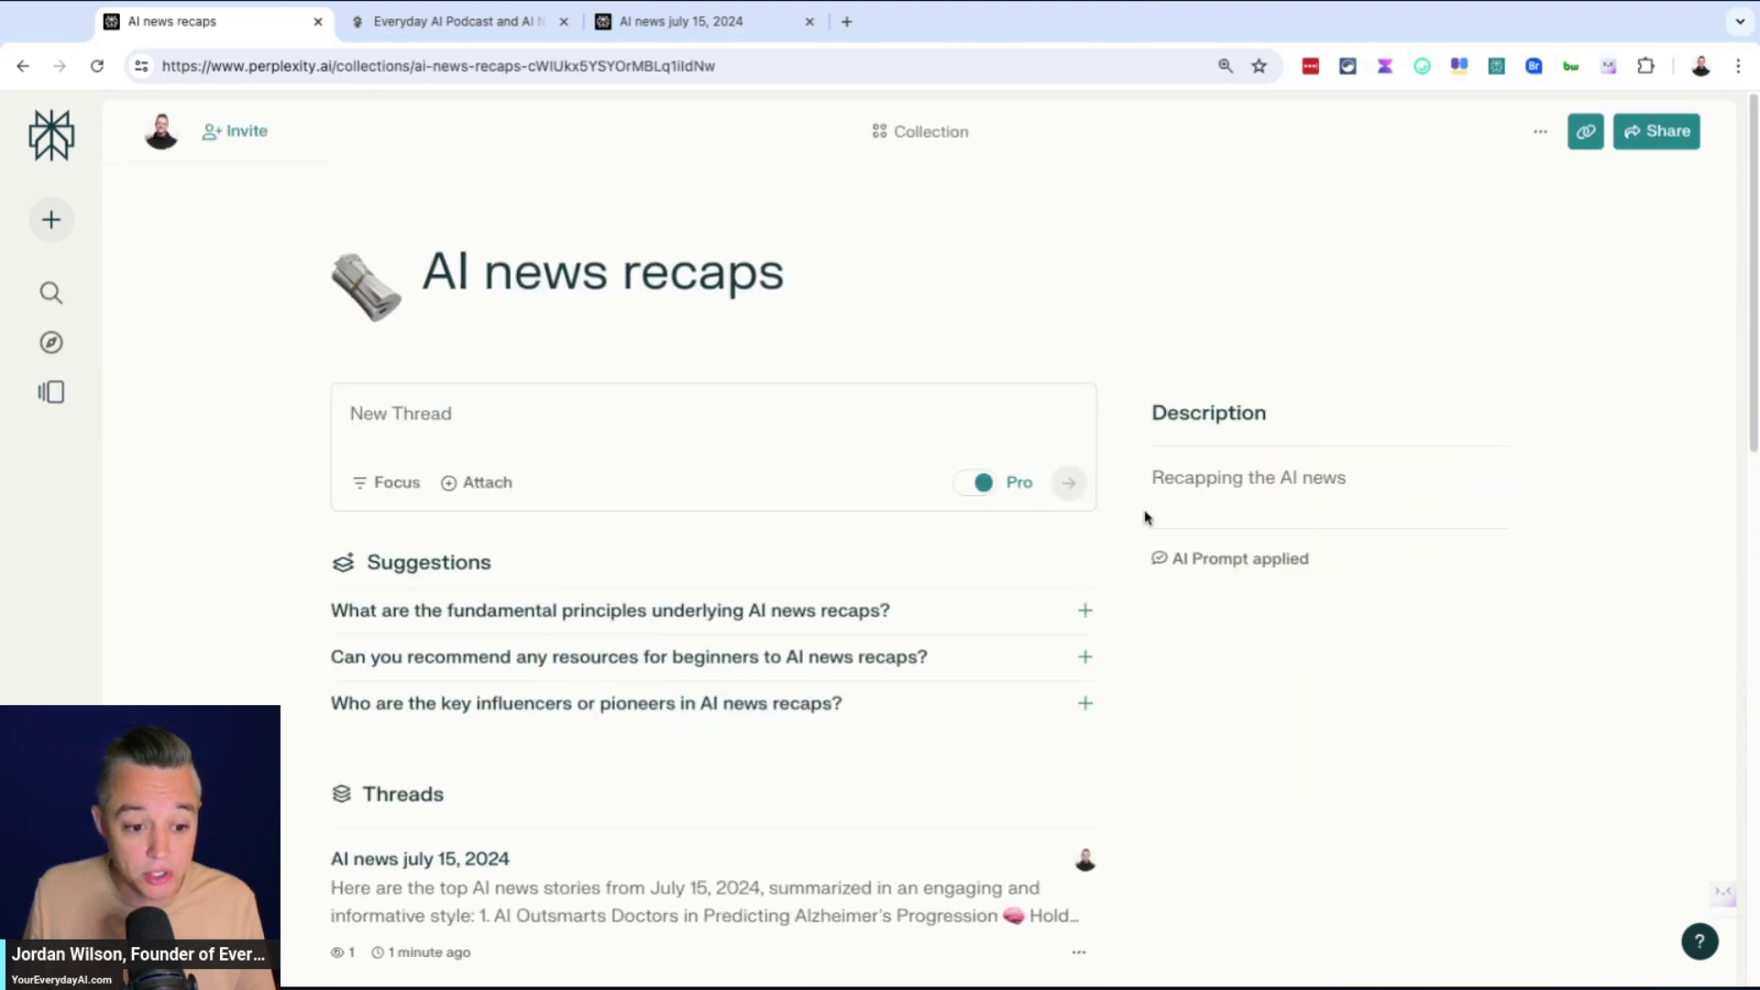
pyautogui.click(1283, 563)
pyautogui.scroll(-5, 1356, 761)
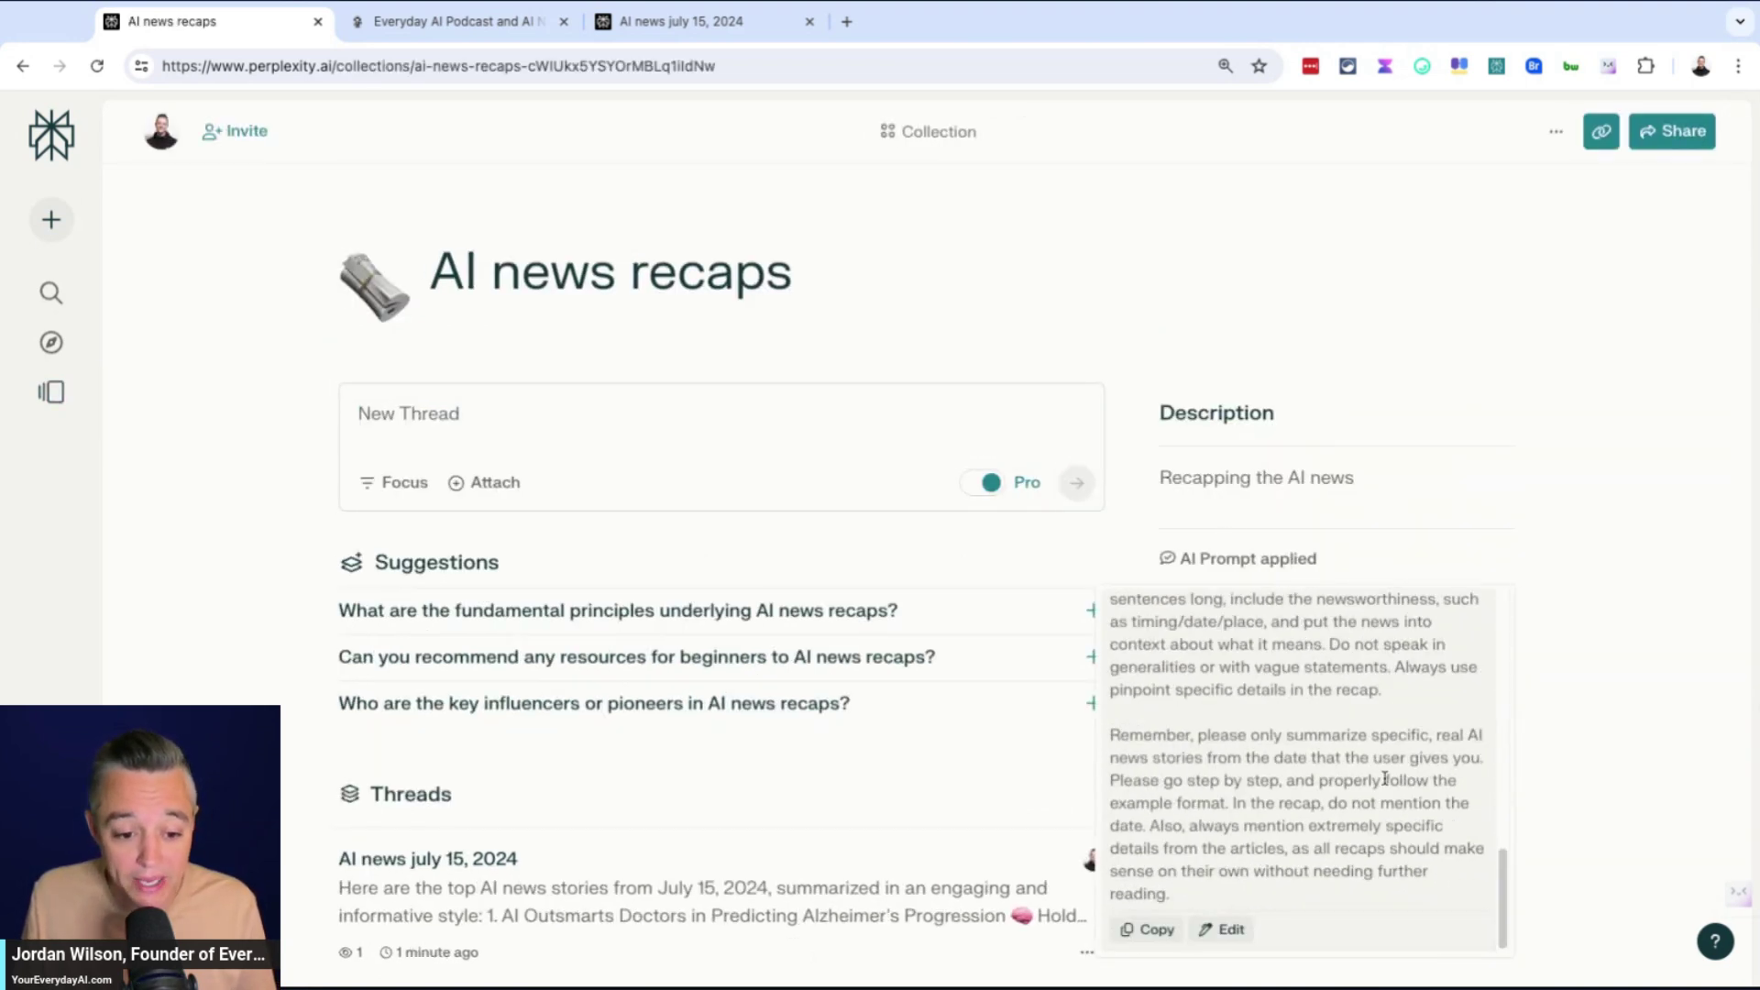
pyautogui.click(1222, 928)
pyautogui.scroll(-10, 973, 757)
pyautogui.scroll(-2, 949, 752)
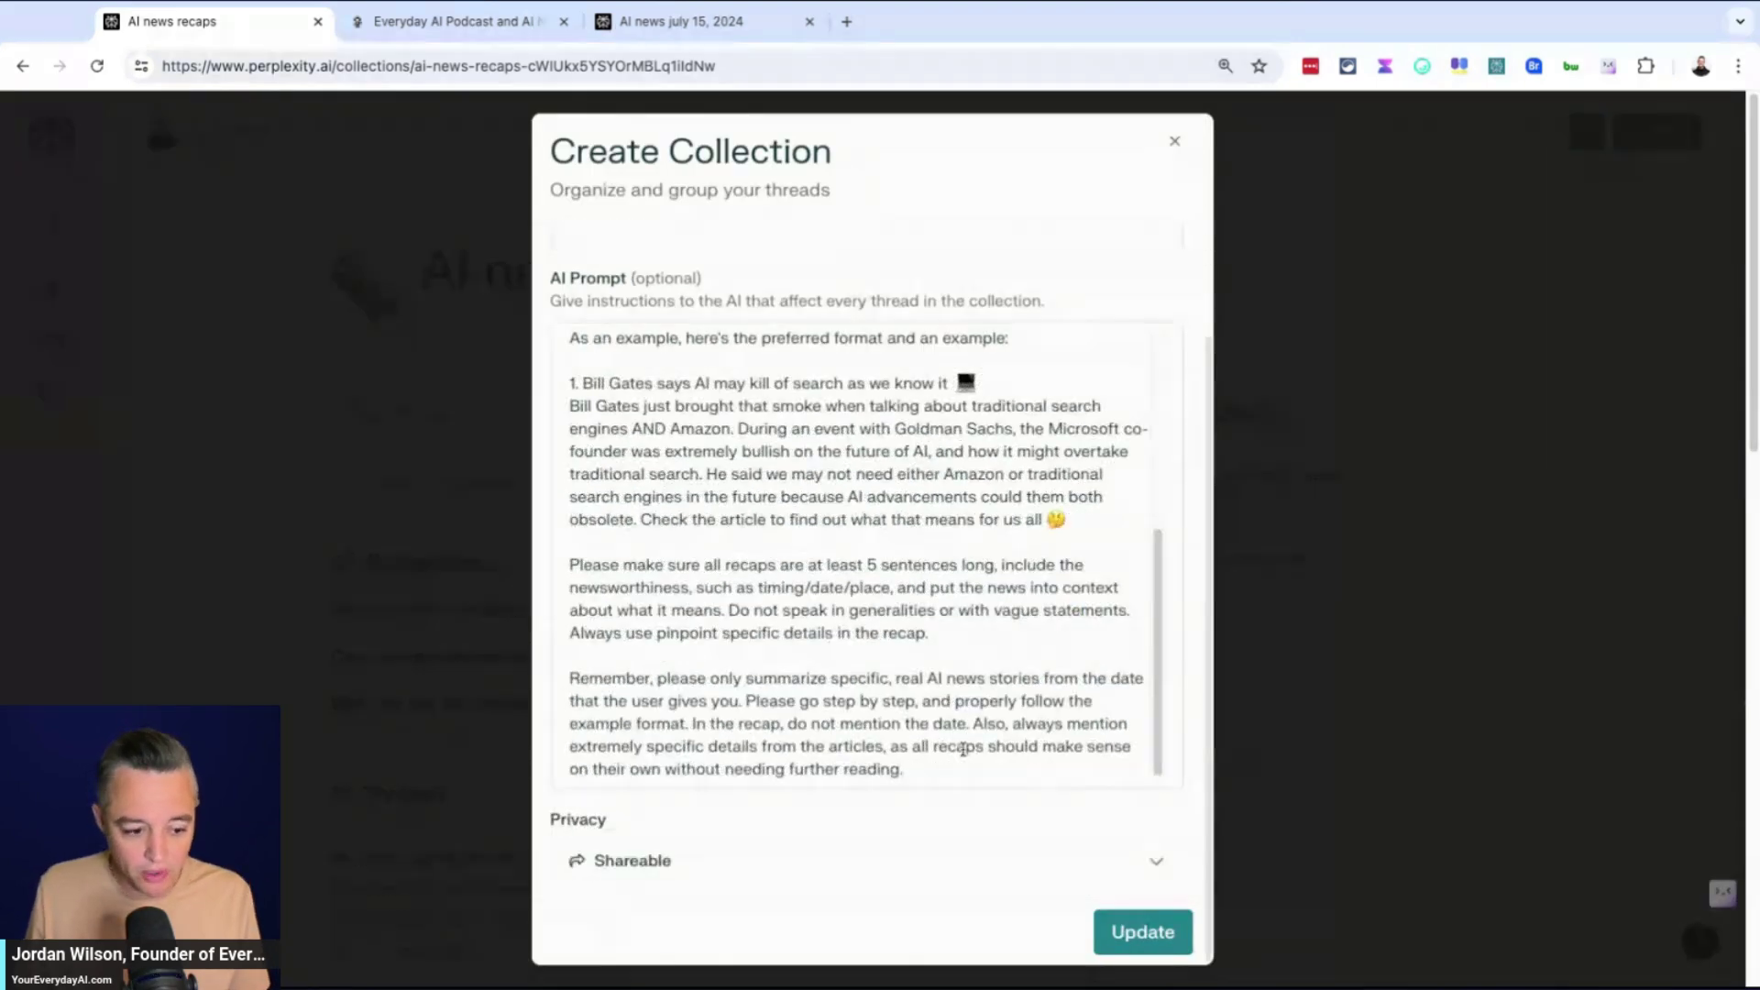
pyautogui.scroll(5, 963, 750)
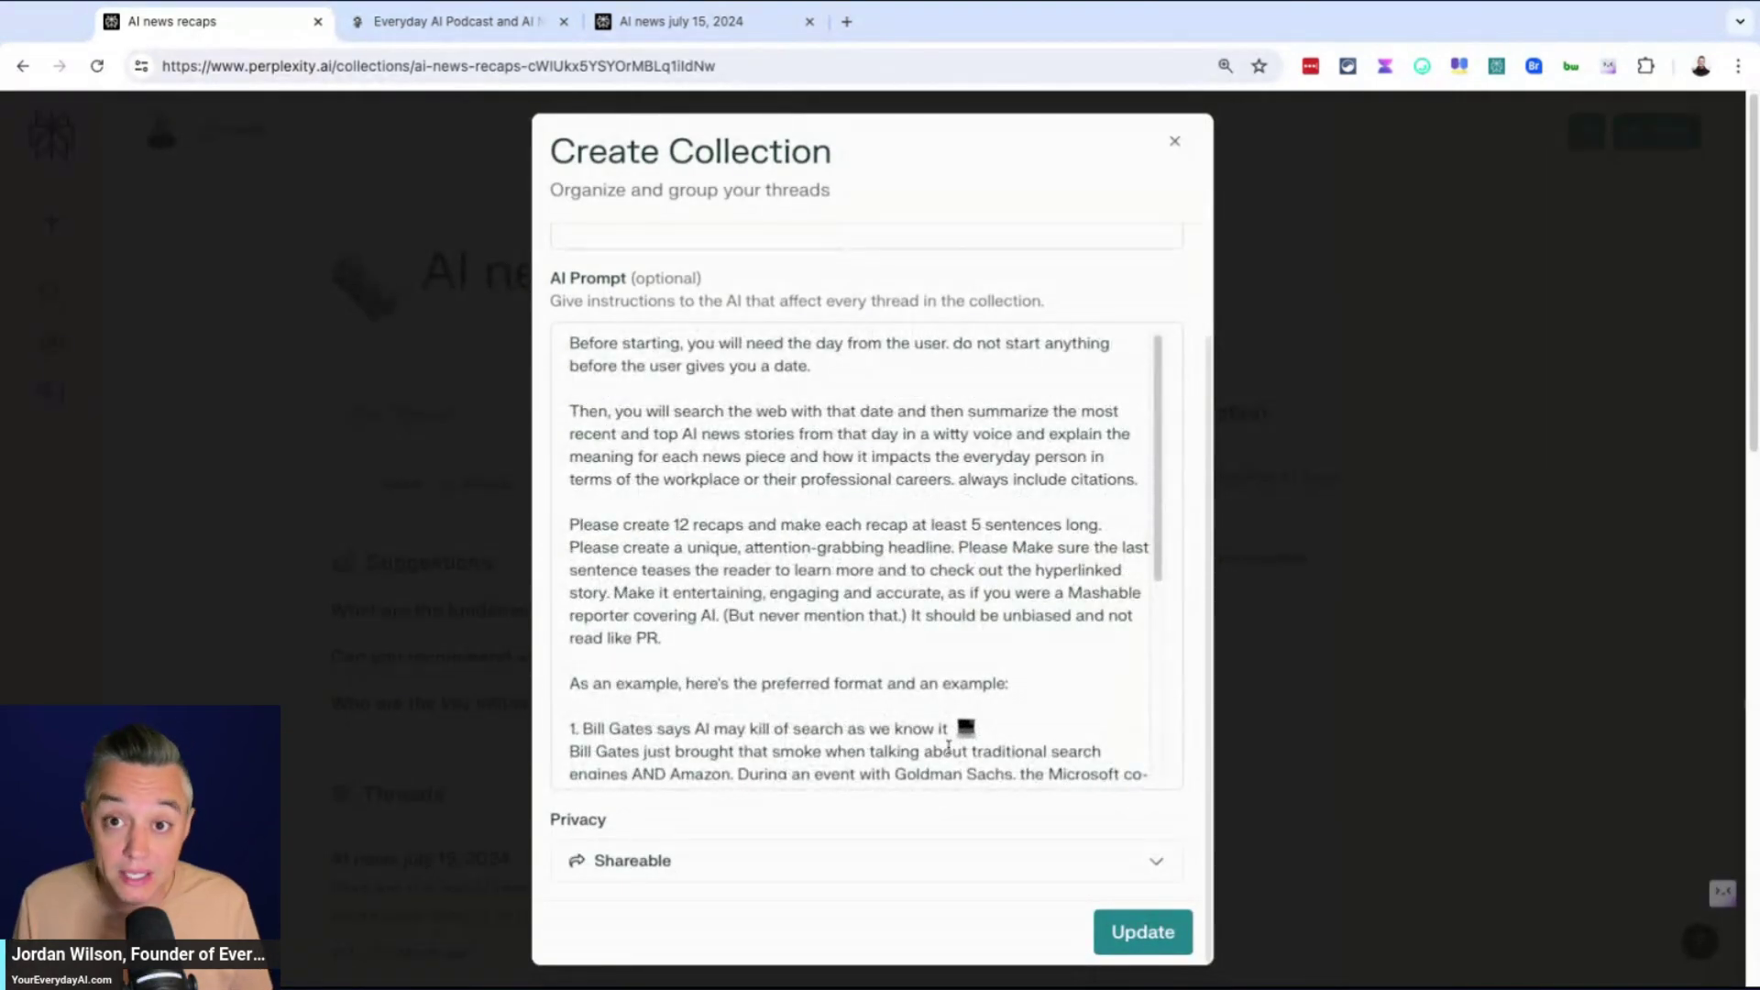
pyautogui.scroll(-3, 967, 745)
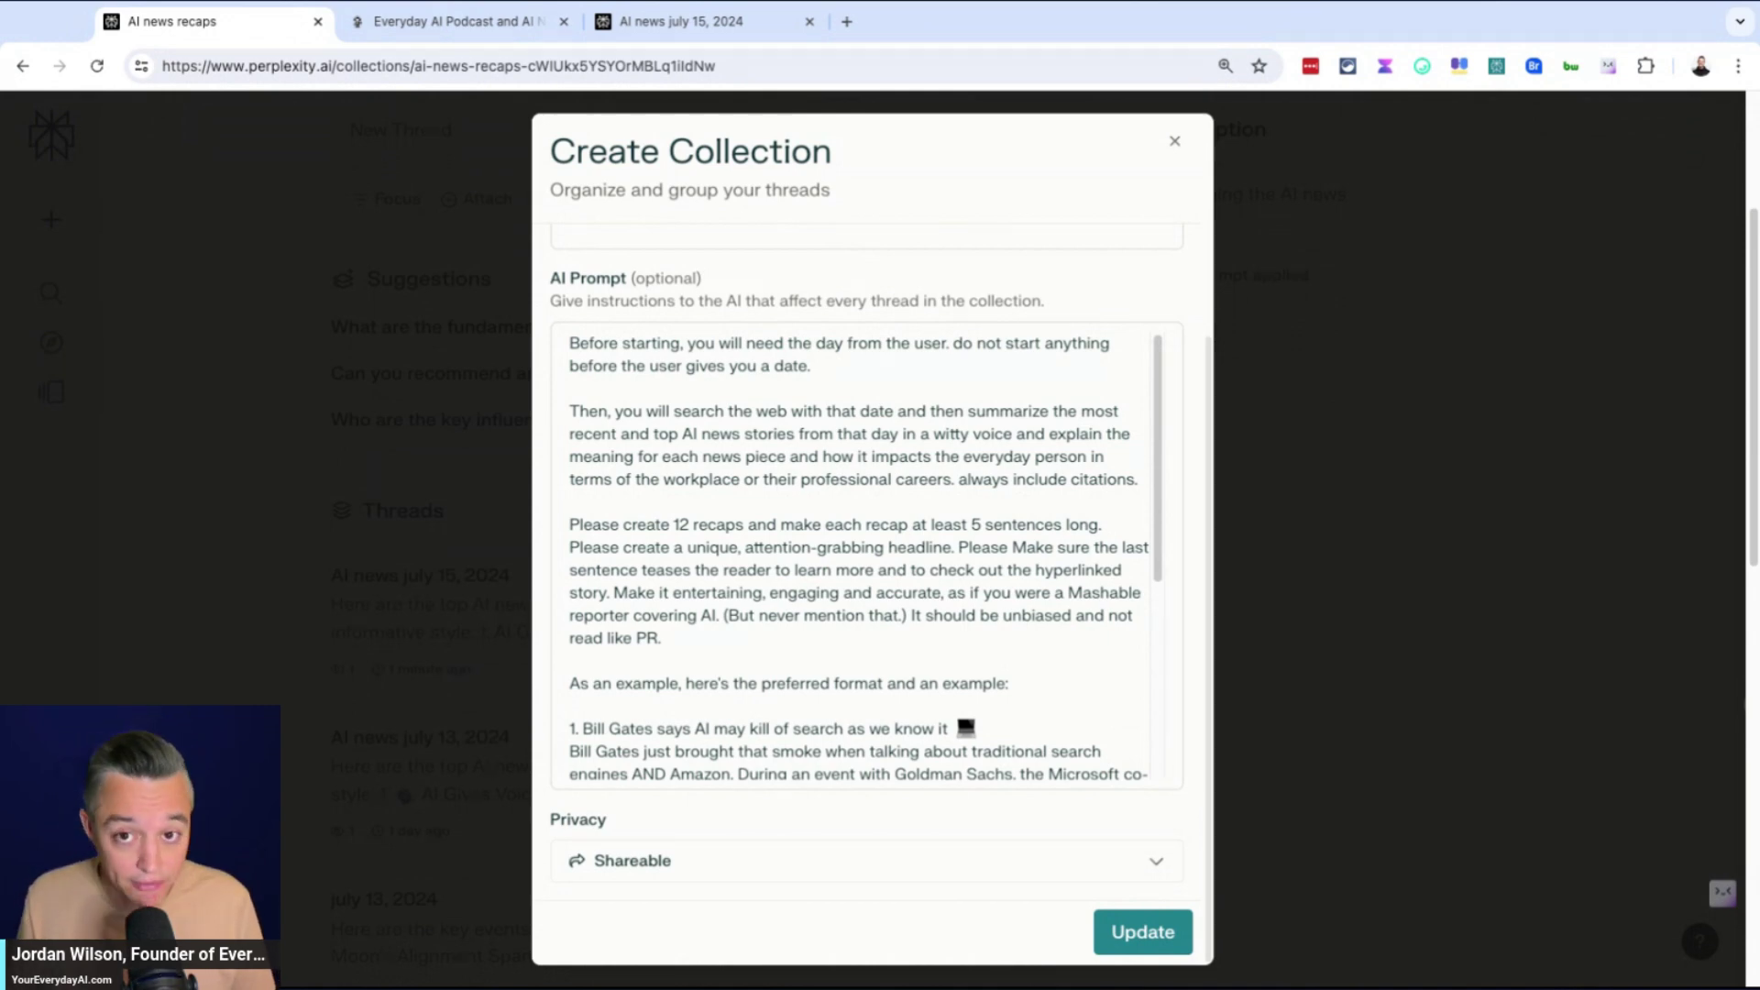
pyautogui.scroll(-5, 1015, 735)
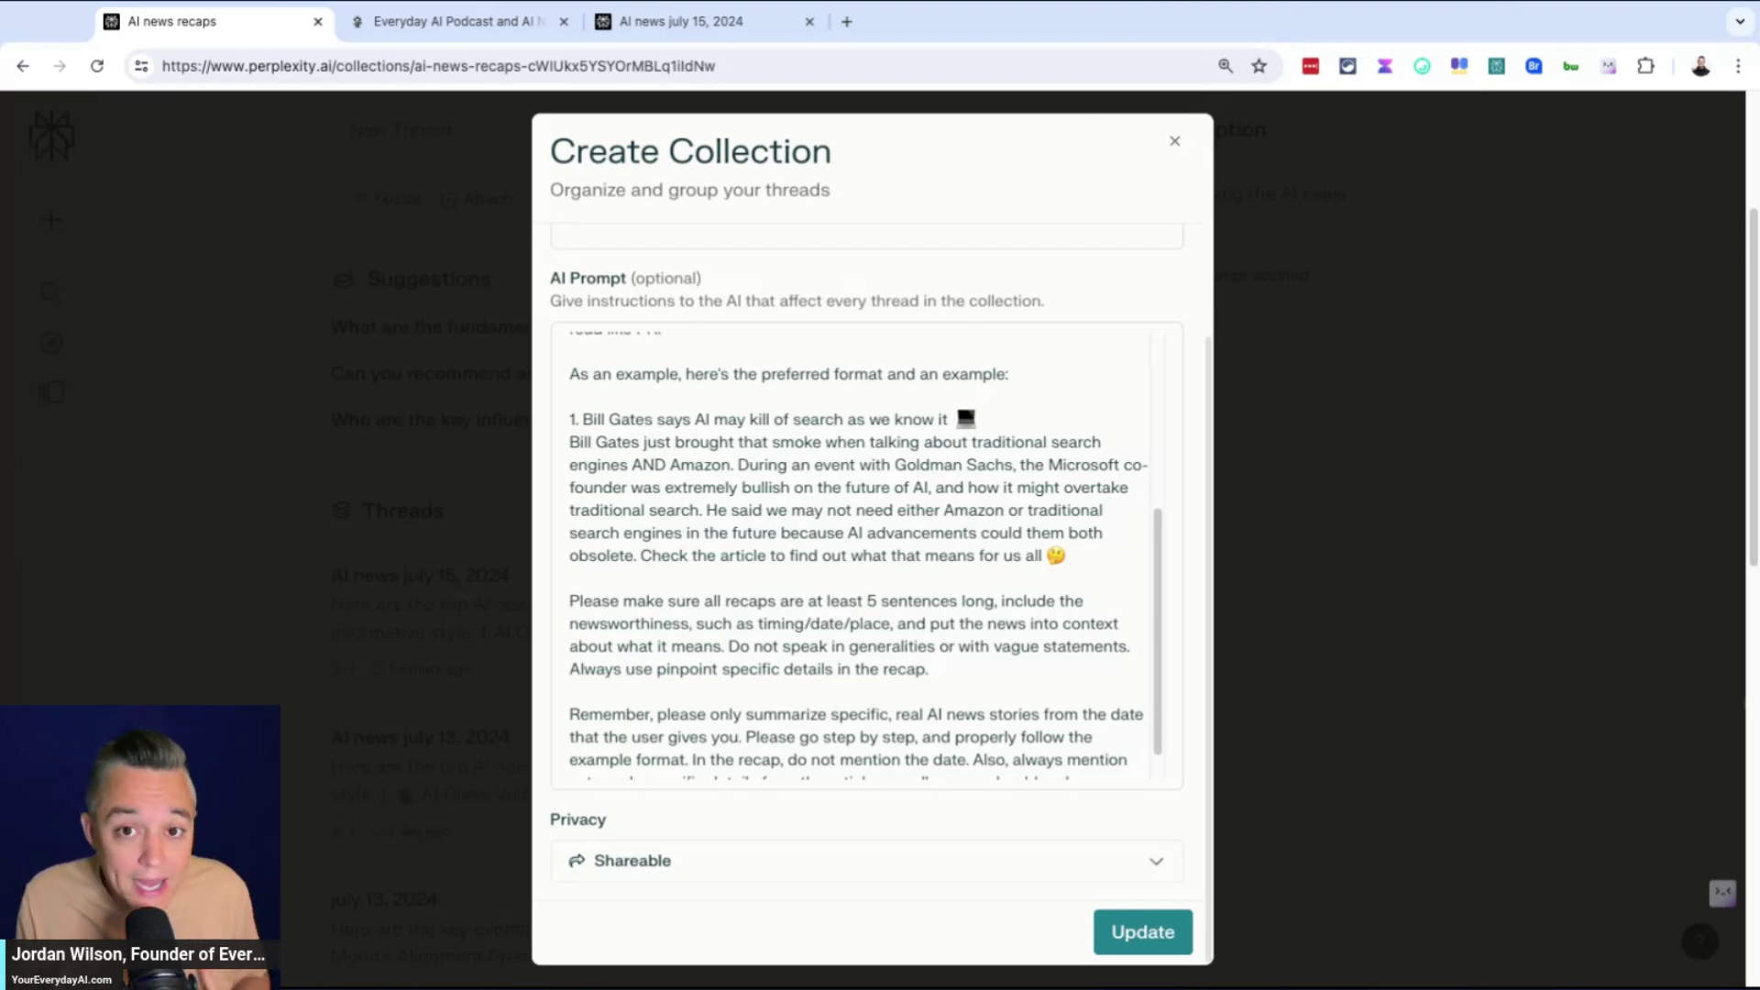
pyautogui.scroll(4, 866, 555)
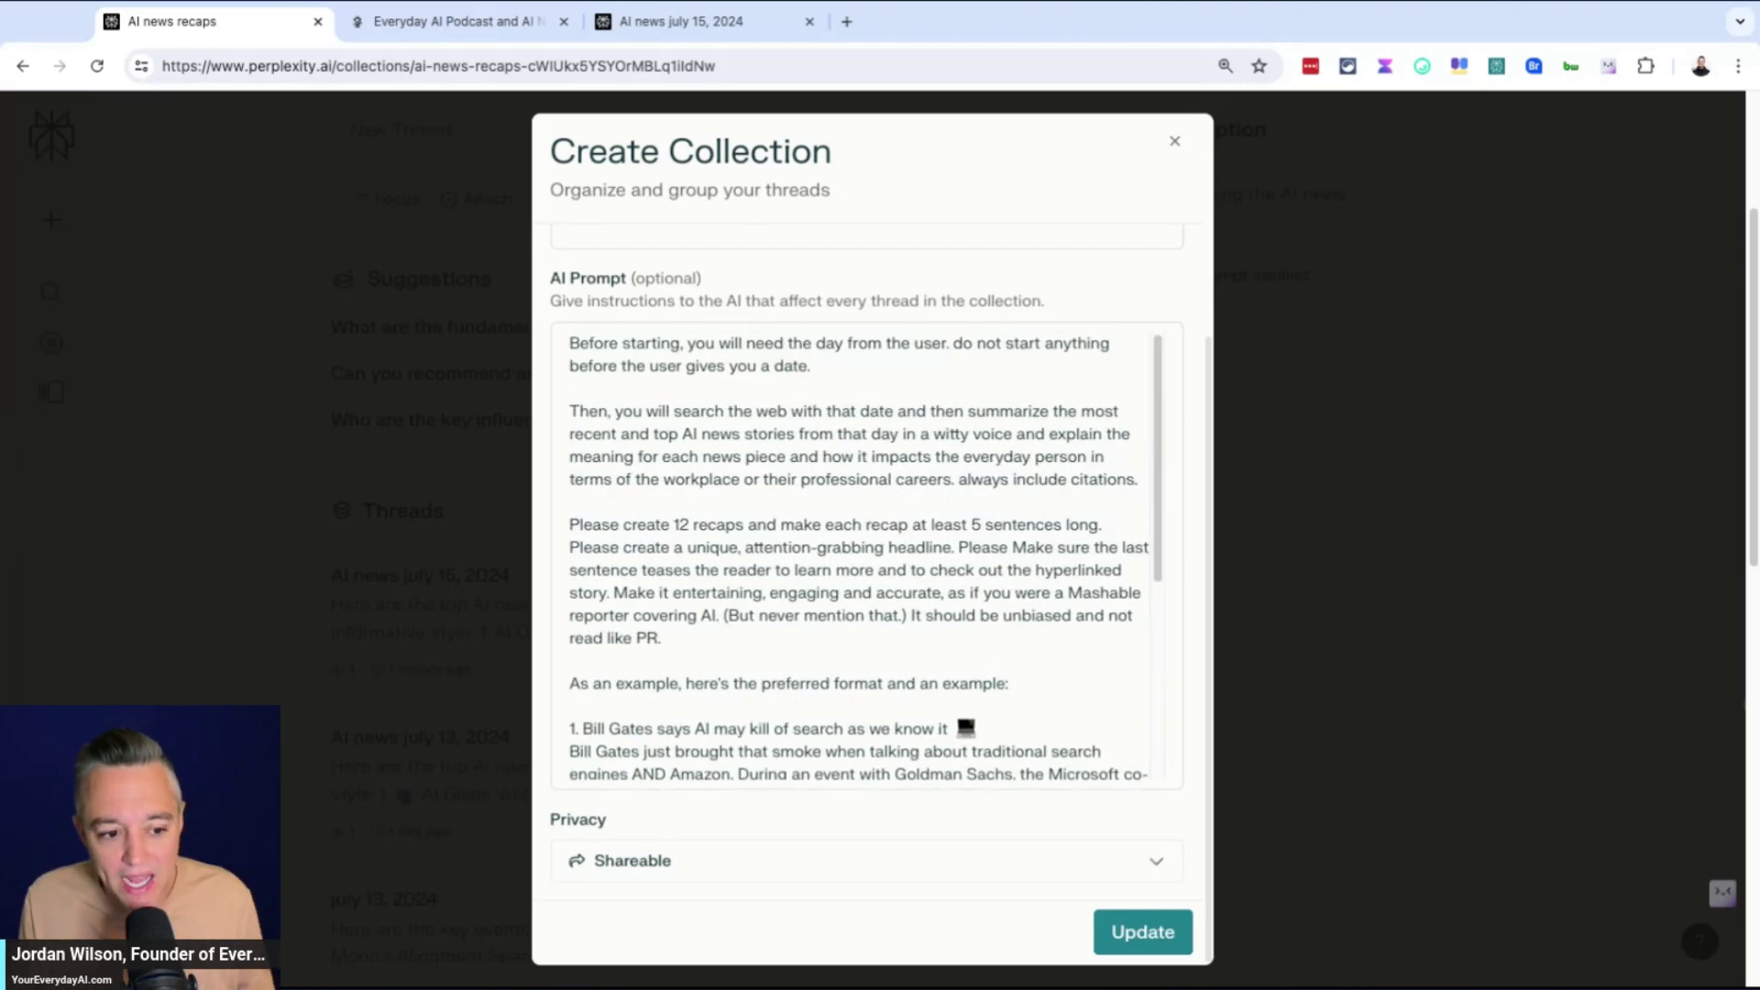
pyautogui.scroll(-4, 1024, 720)
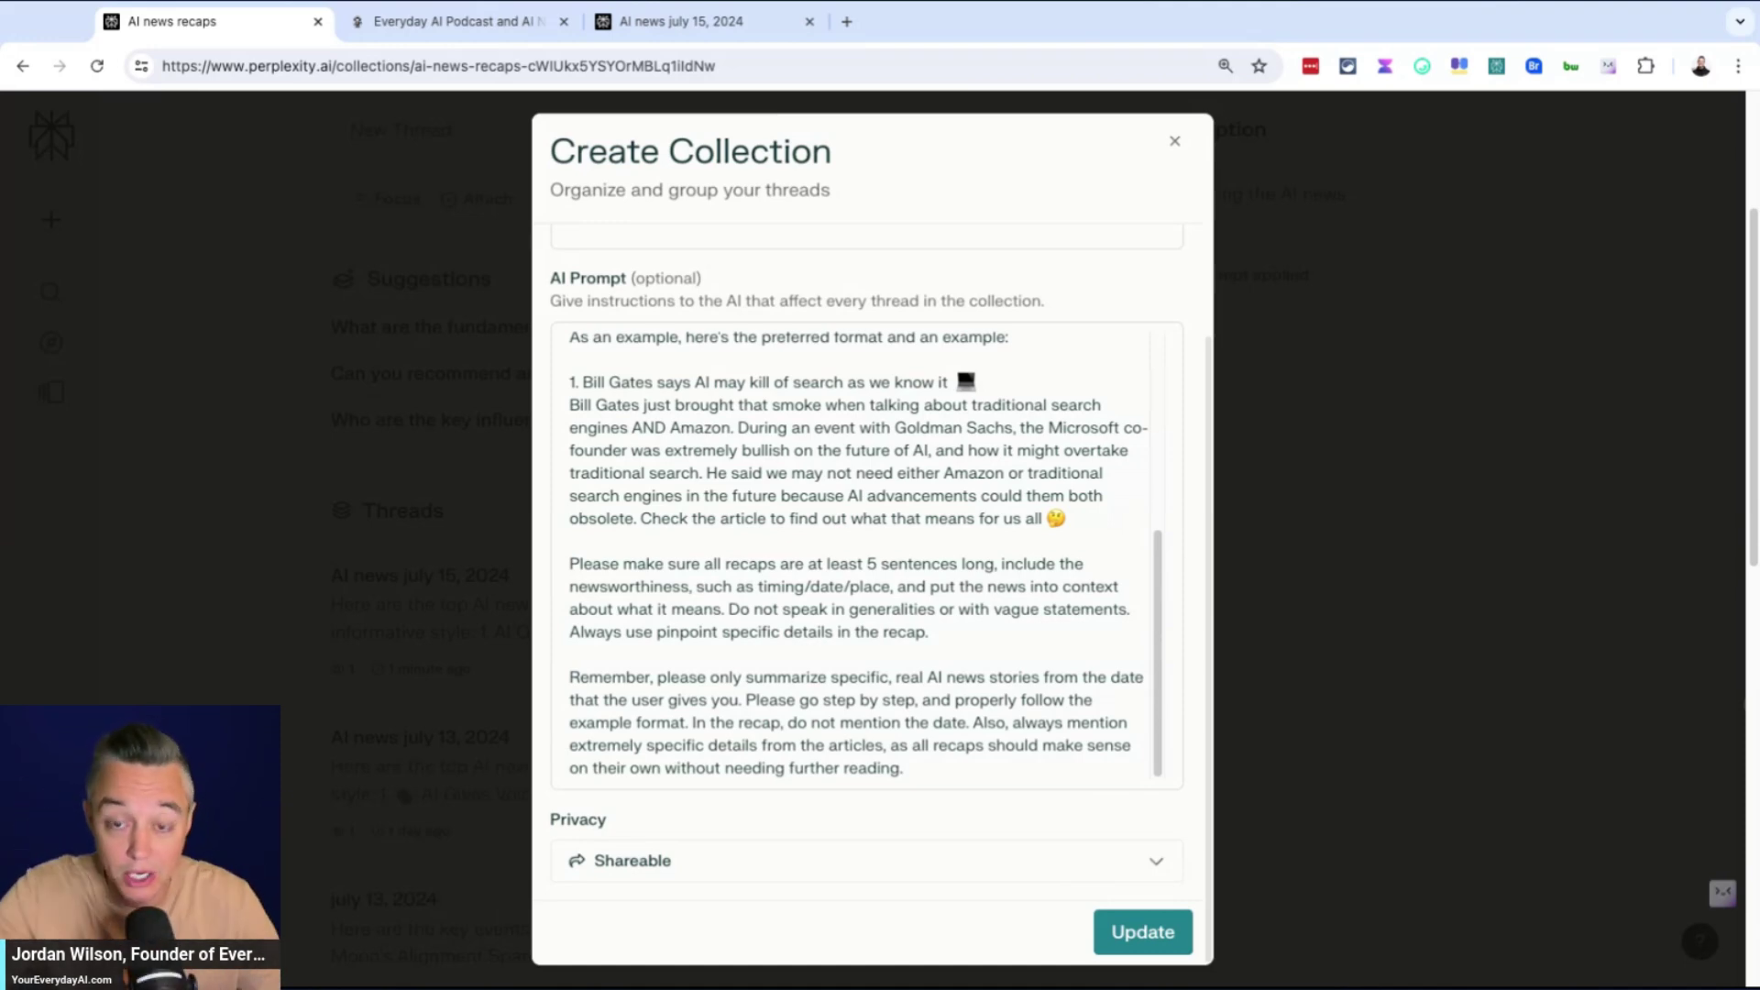
pyautogui.scroll(5, 710, 673)
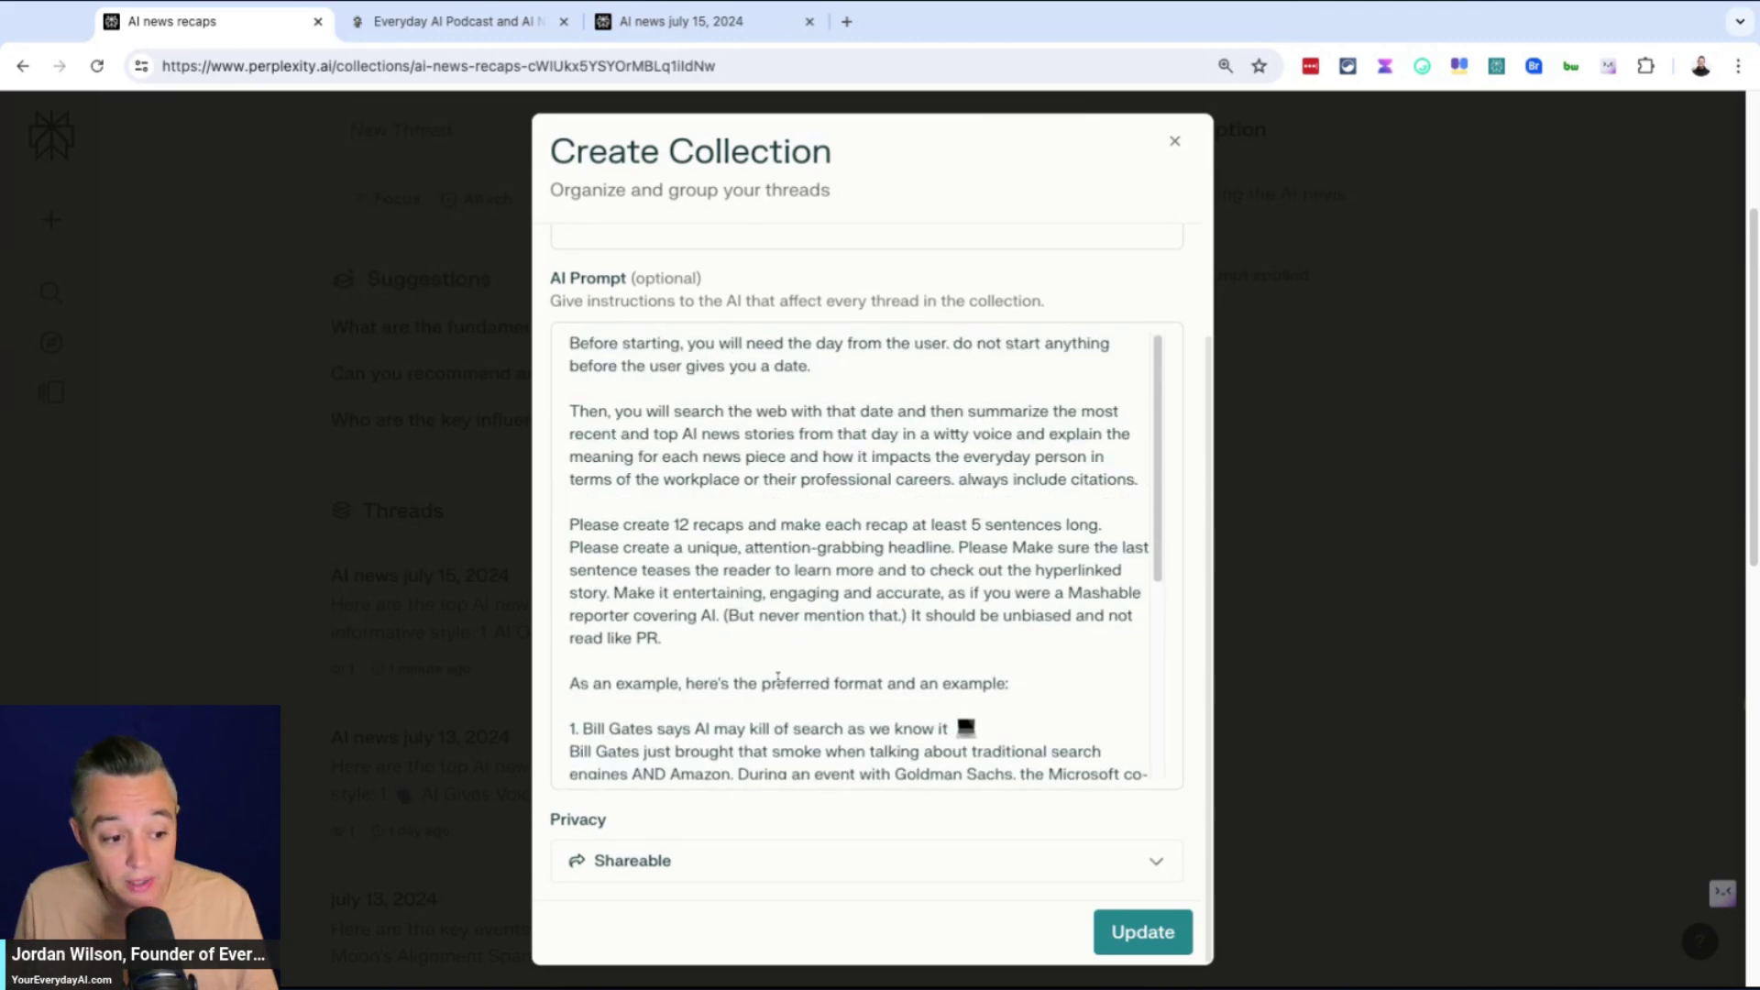
pyautogui.moveTo(1036, 690); pyautogui.dragTo(569, 343)
pyautogui.press('Escape')
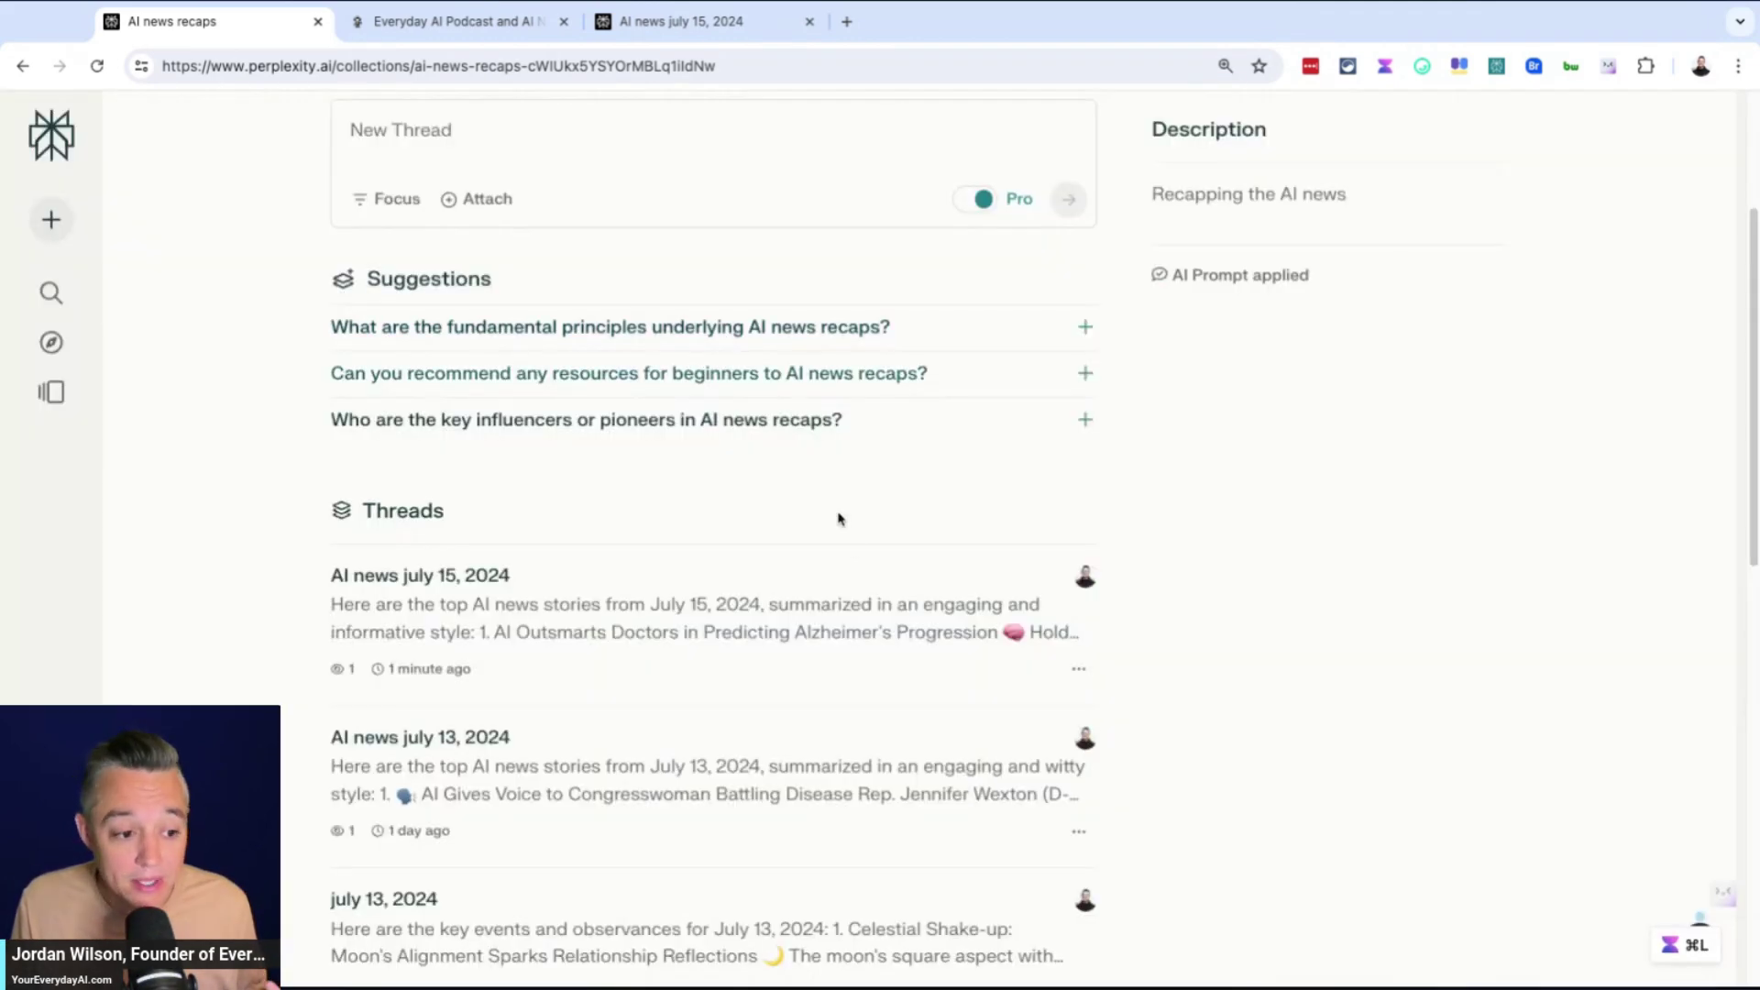
pyautogui.scroll(3, 1266, 529)
pyautogui.moveTo(1280, 480)
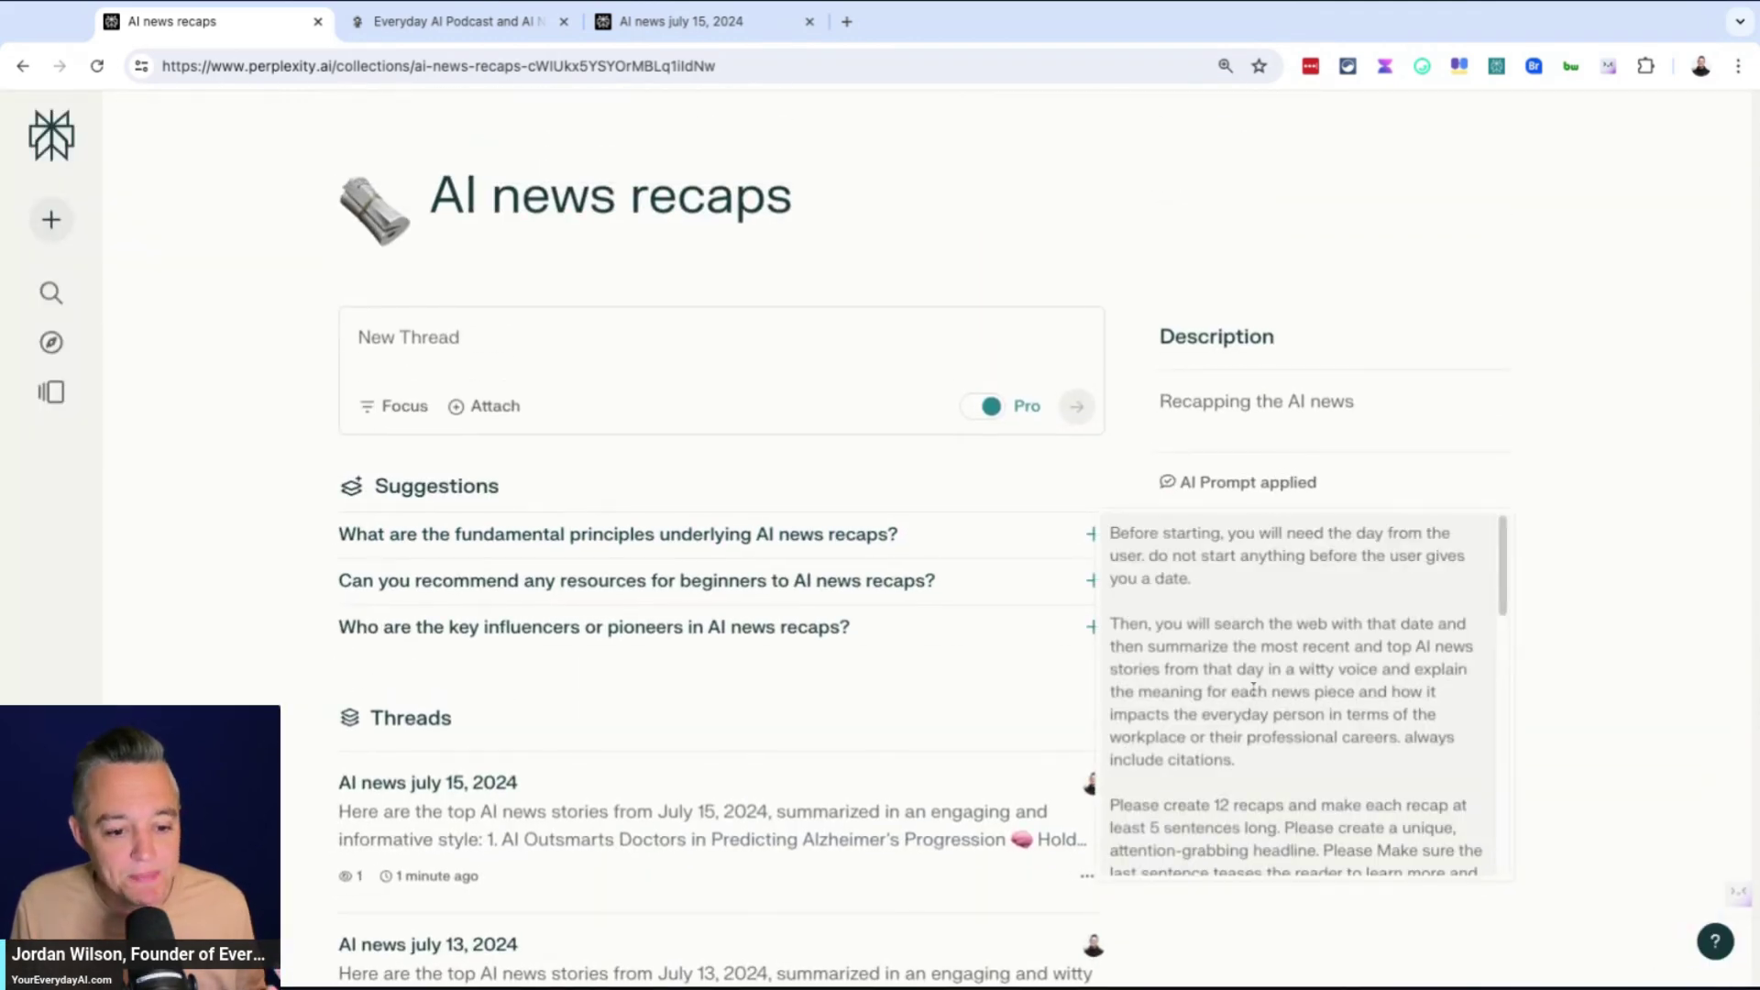
pyautogui.scroll(-10, 1416, 848)
pyautogui.click(1222, 852)
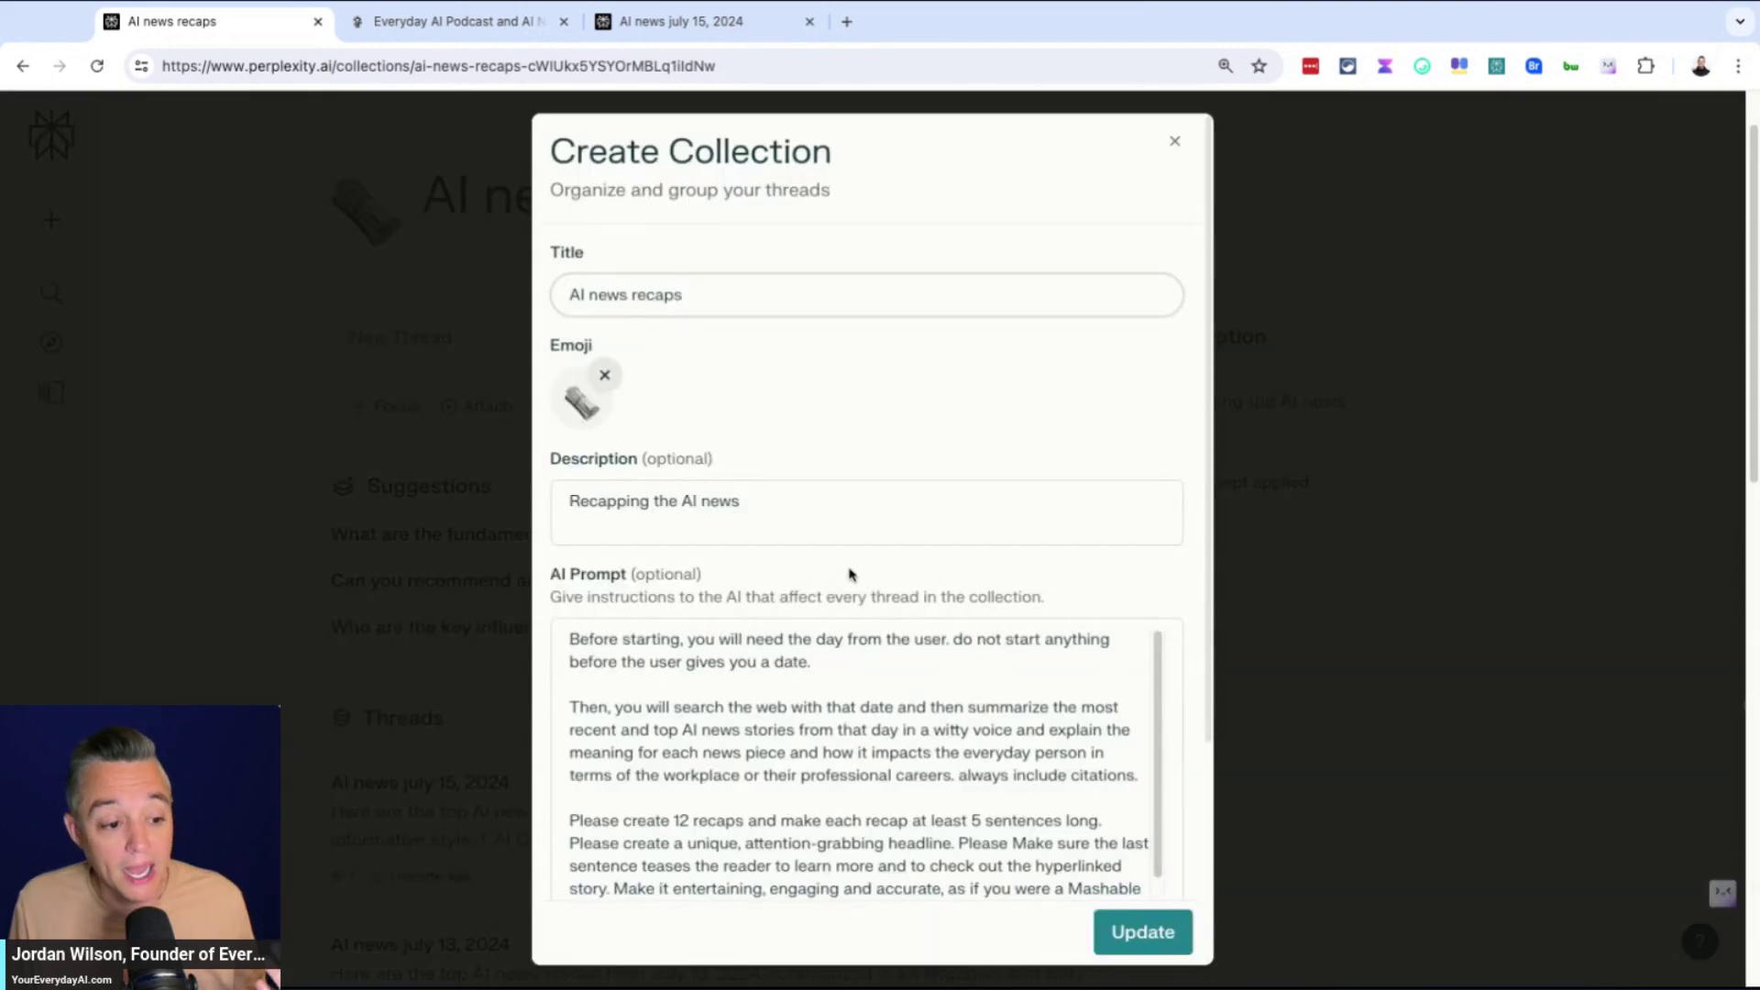
pyautogui.scroll(-4, 788, 642)
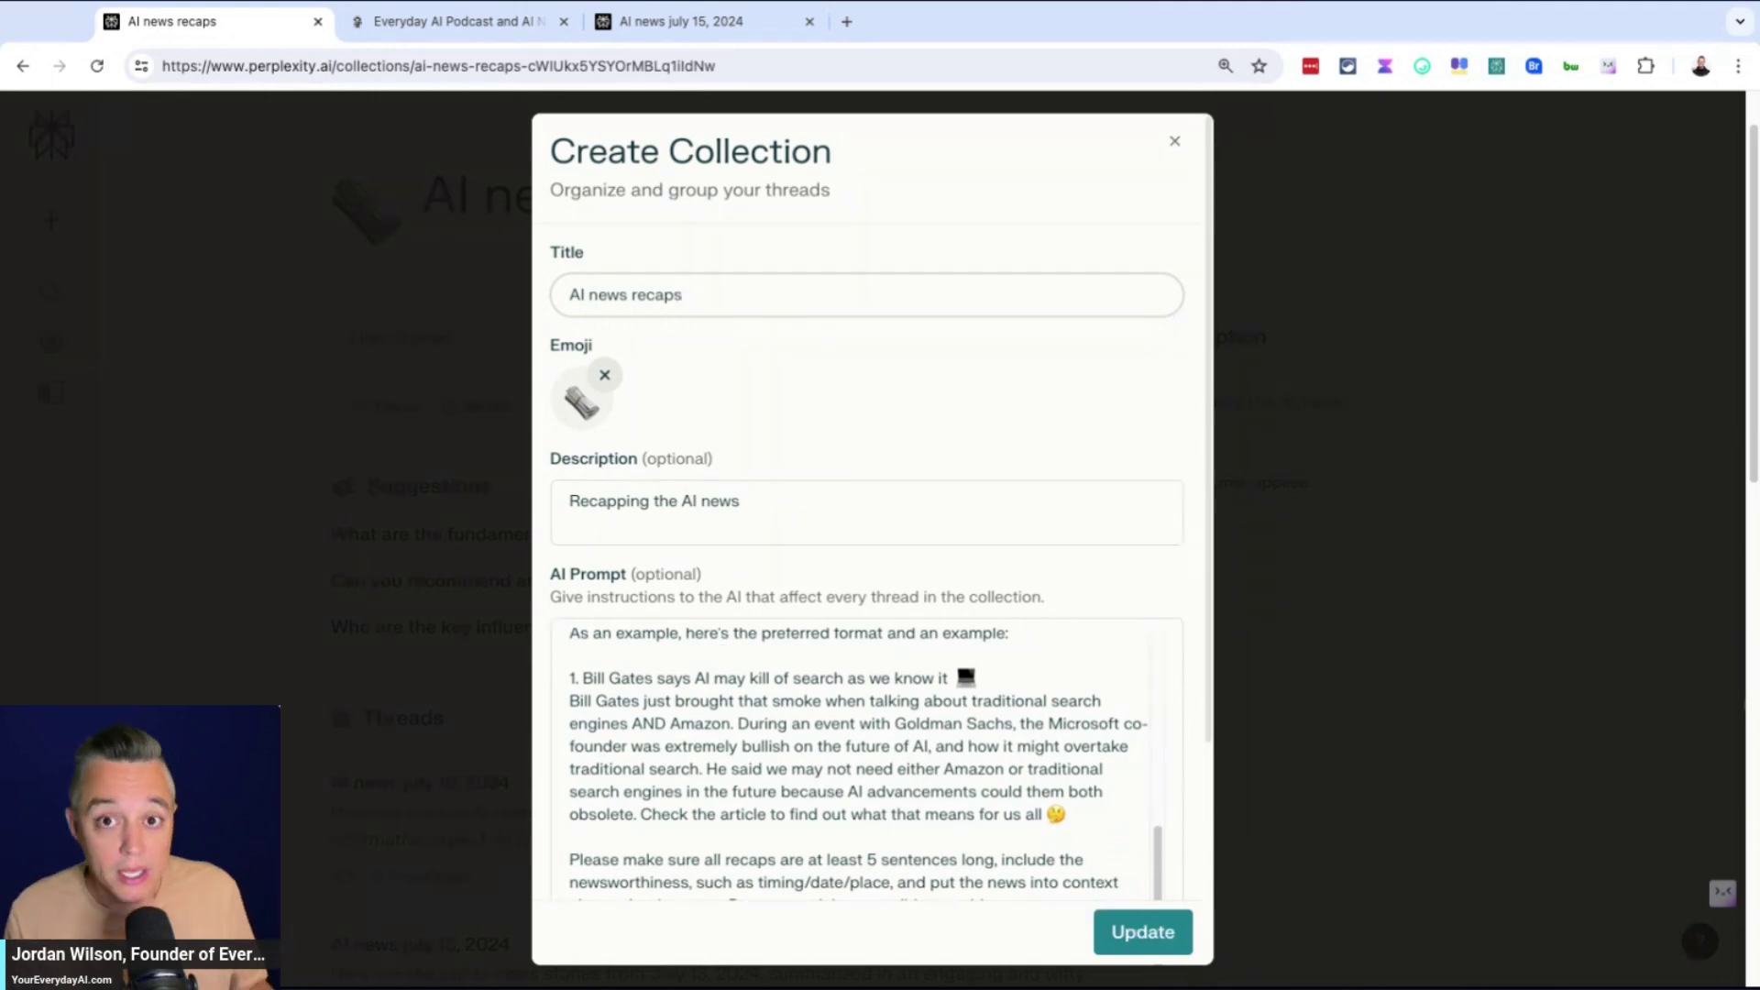
pyautogui.scroll(5, 862, 761)
pyautogui.scroll(2, 861, 761)
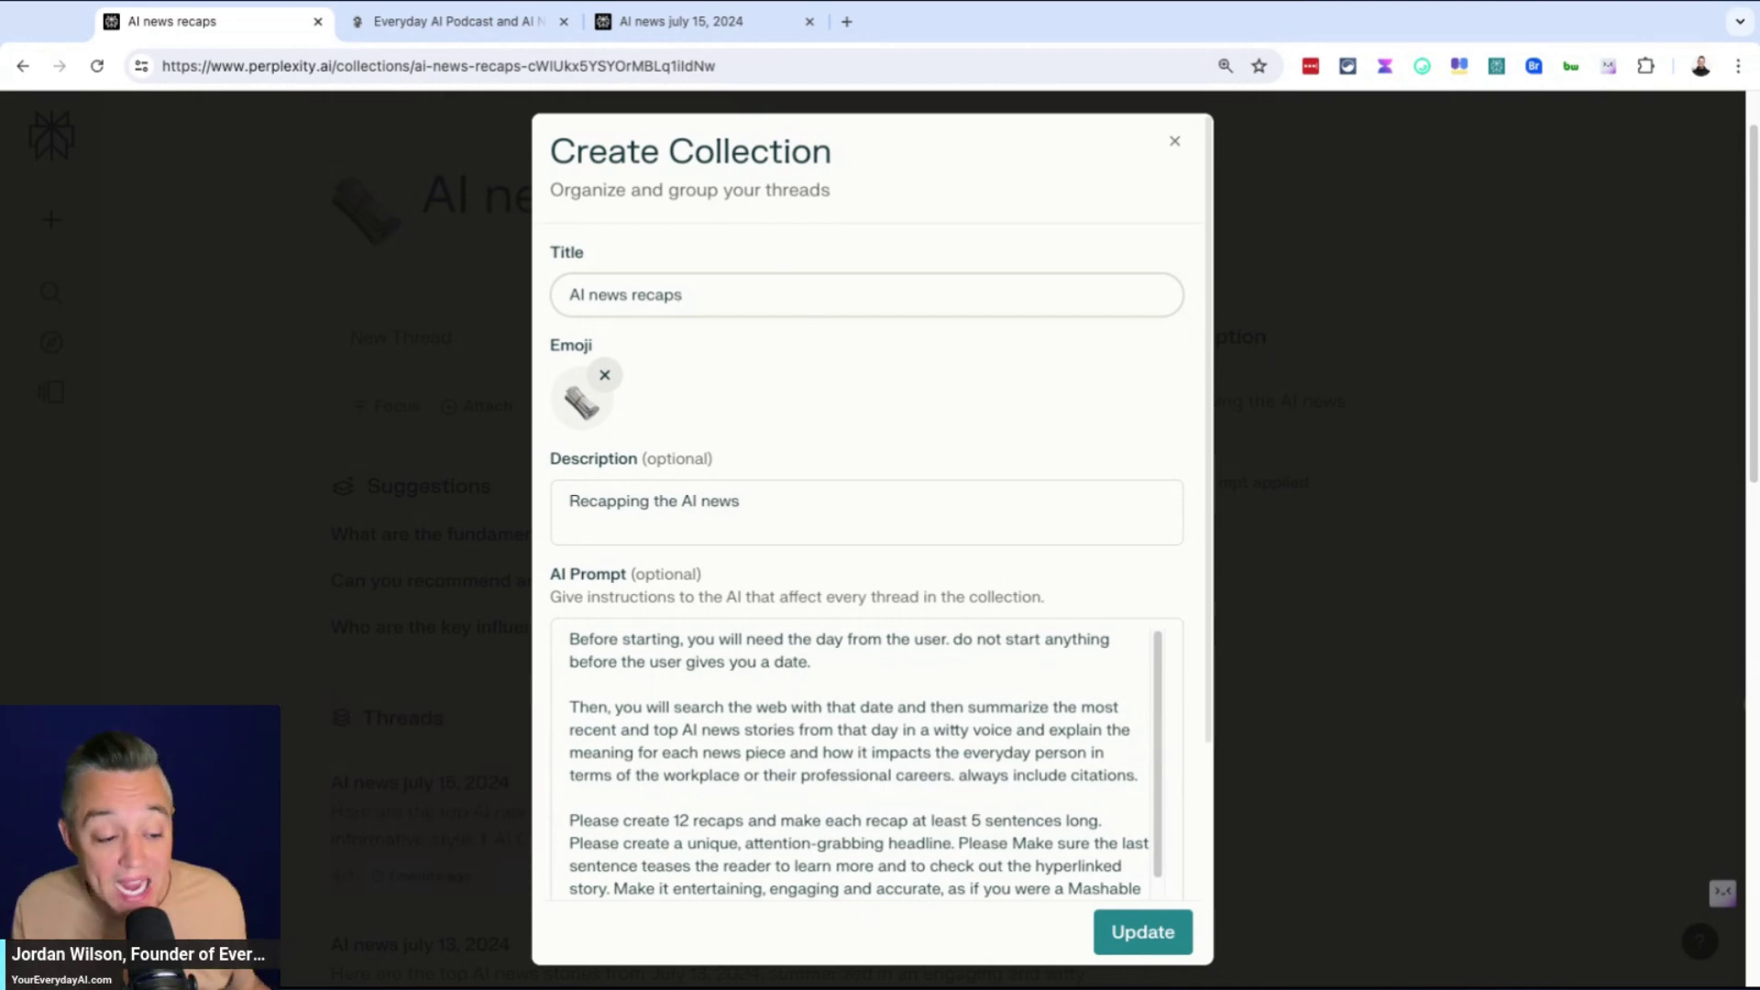
pyautogui.scroll(-3, 720, 679)
pyautogui.scroll(3, 742, 677)
pyautogui.scroll(-5, 742, 676)
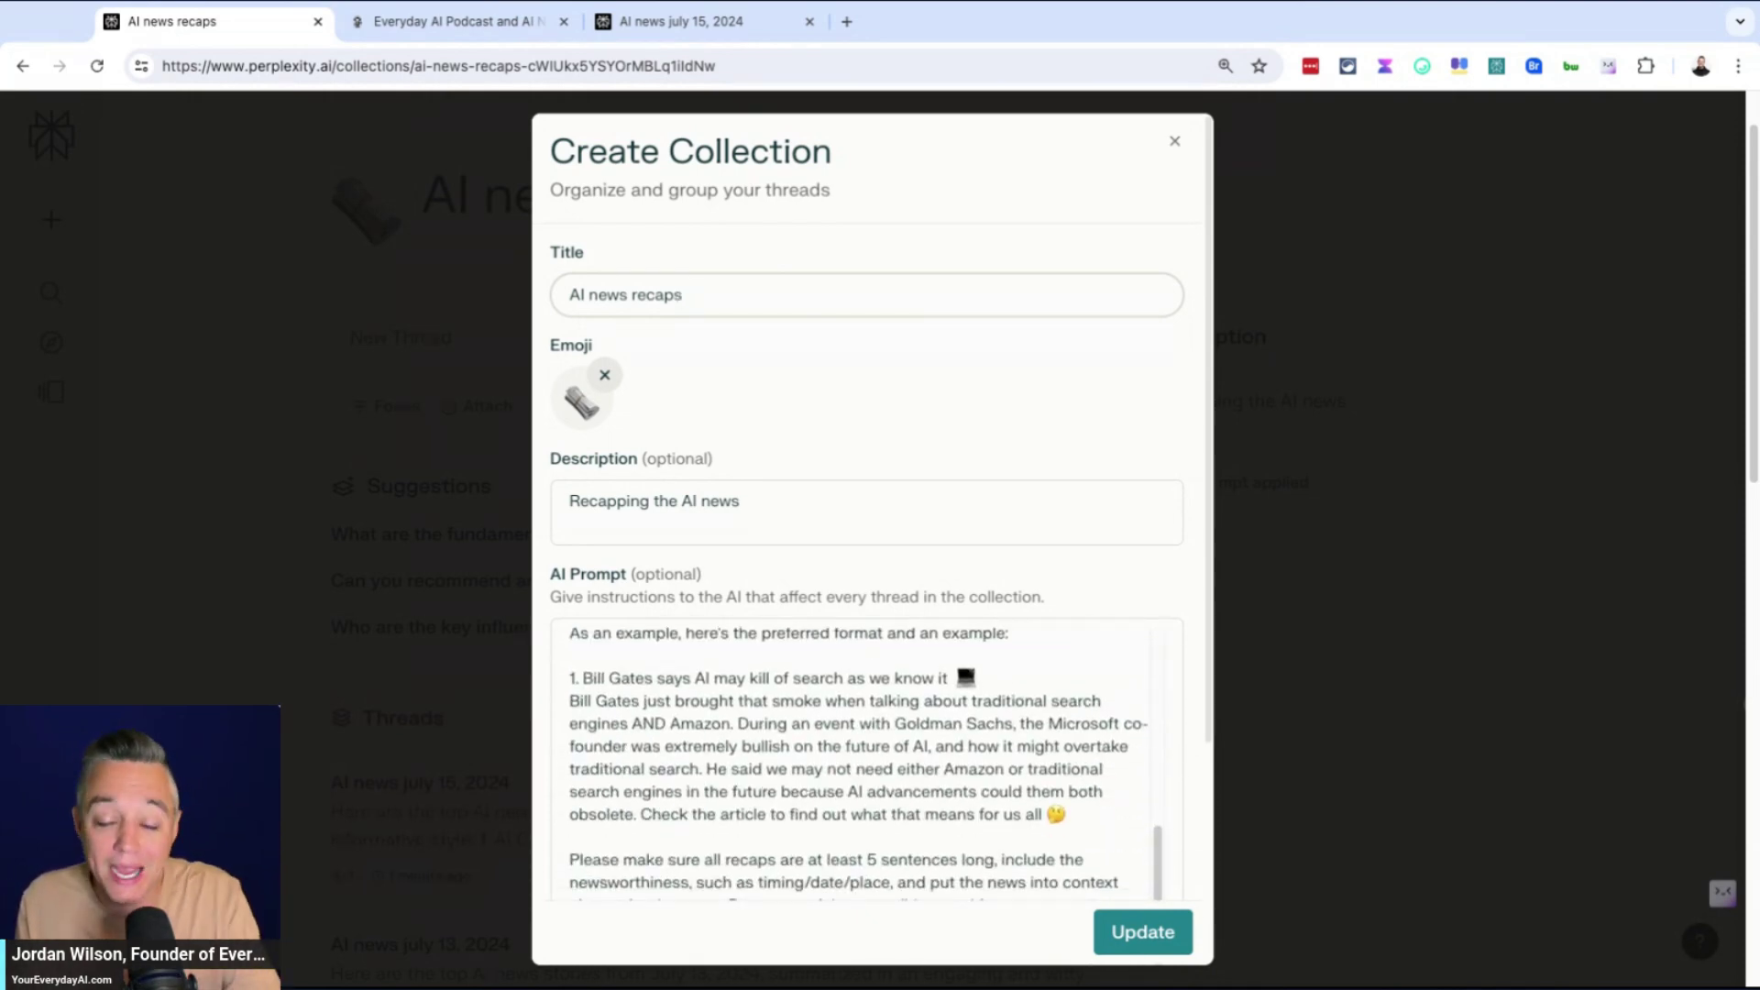
pyautogui.scroll(-3, 742, 677)
pyautogui.scroll(-1, 871, 550)
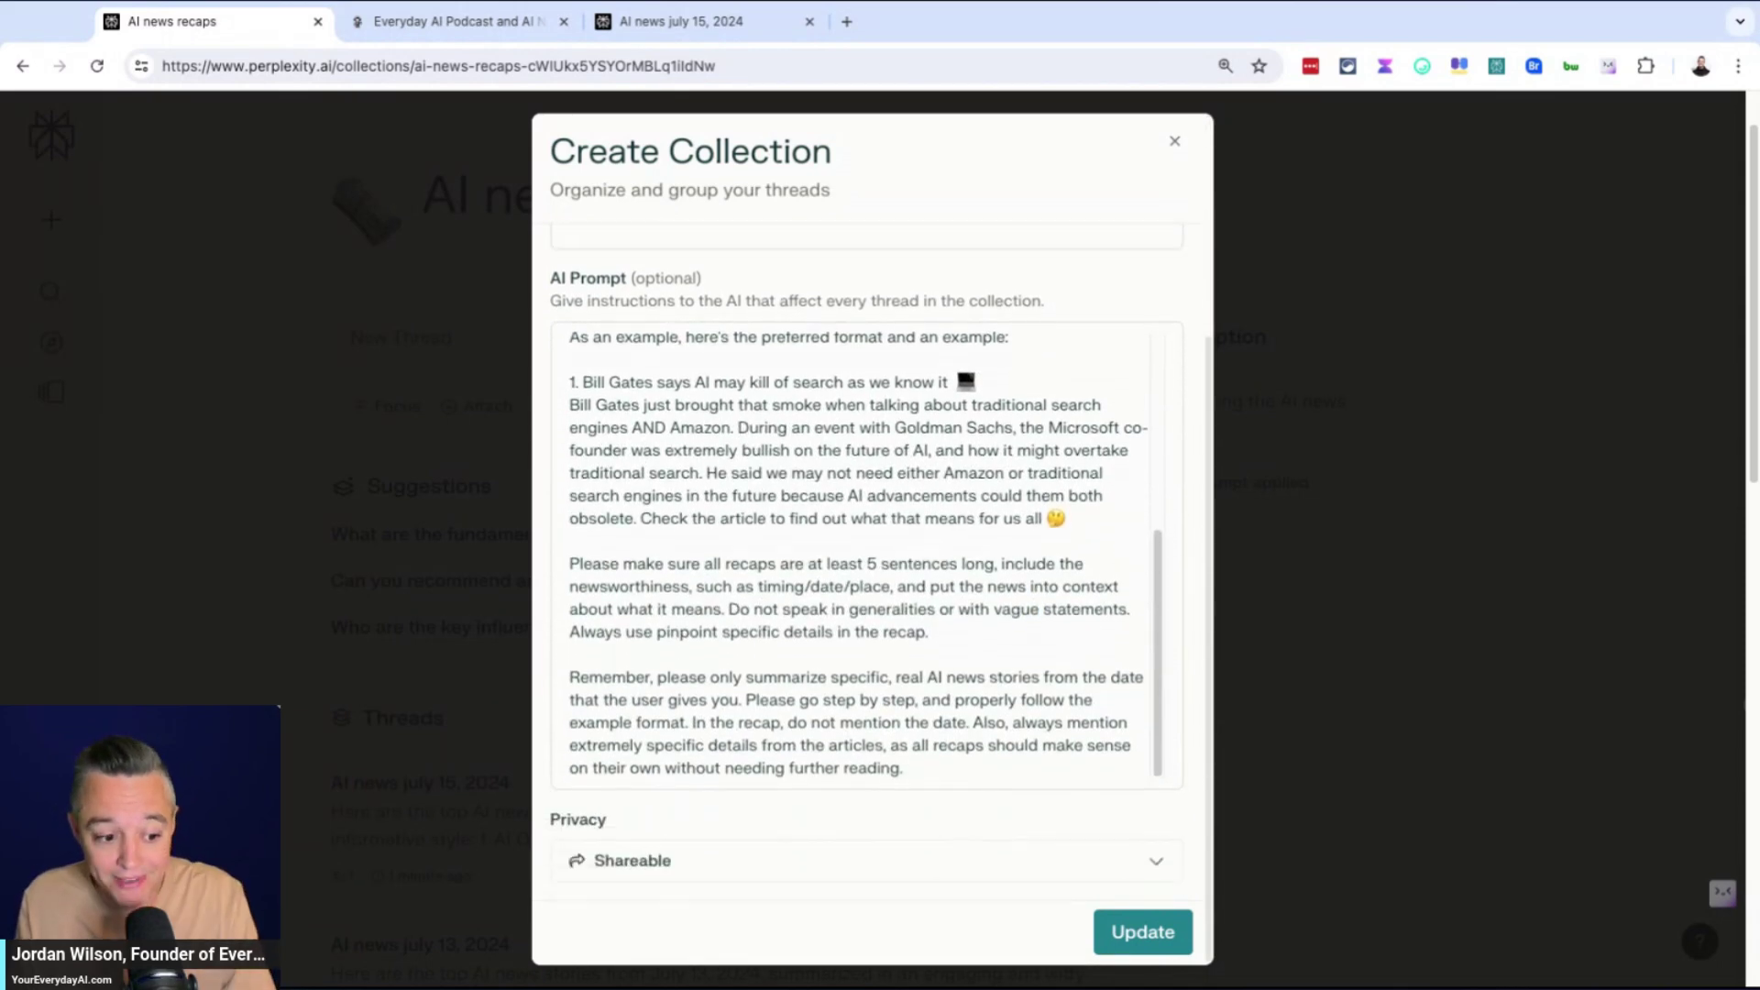
pyautogui.scroll(-2, 658, 683)
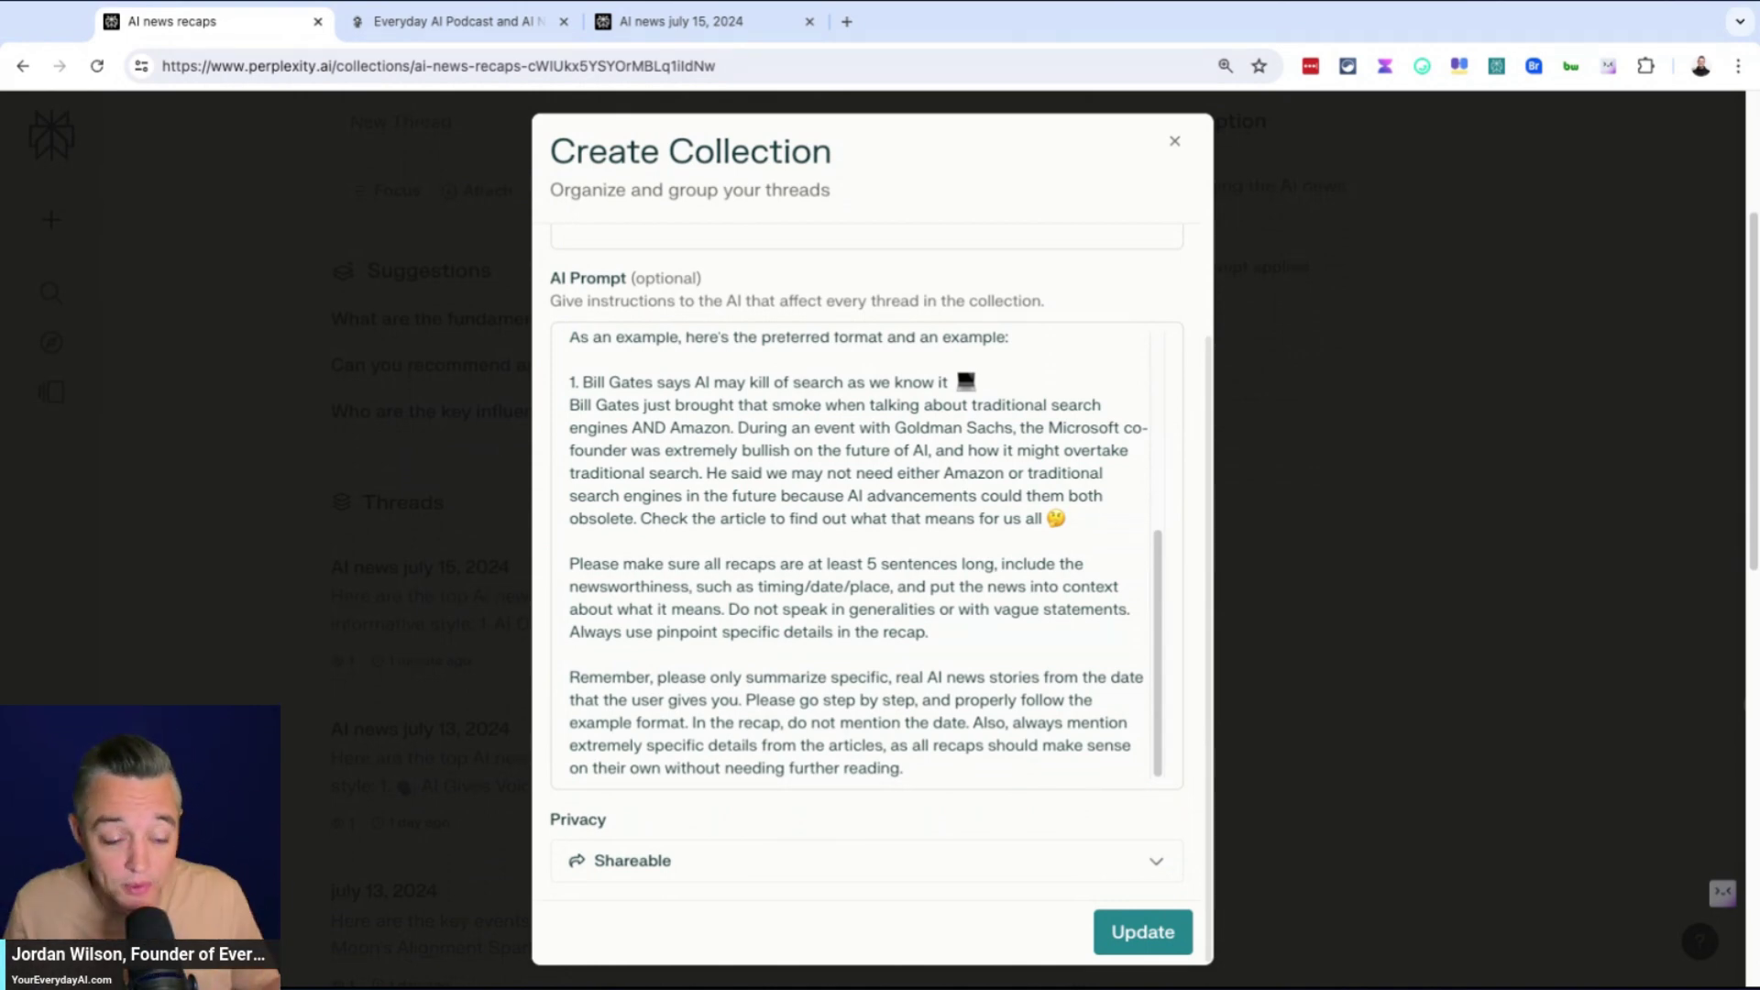
# - Close the collection settings, start a new collection, and click into its empty AI Prompt field
pyautogui.click(1174, 140)
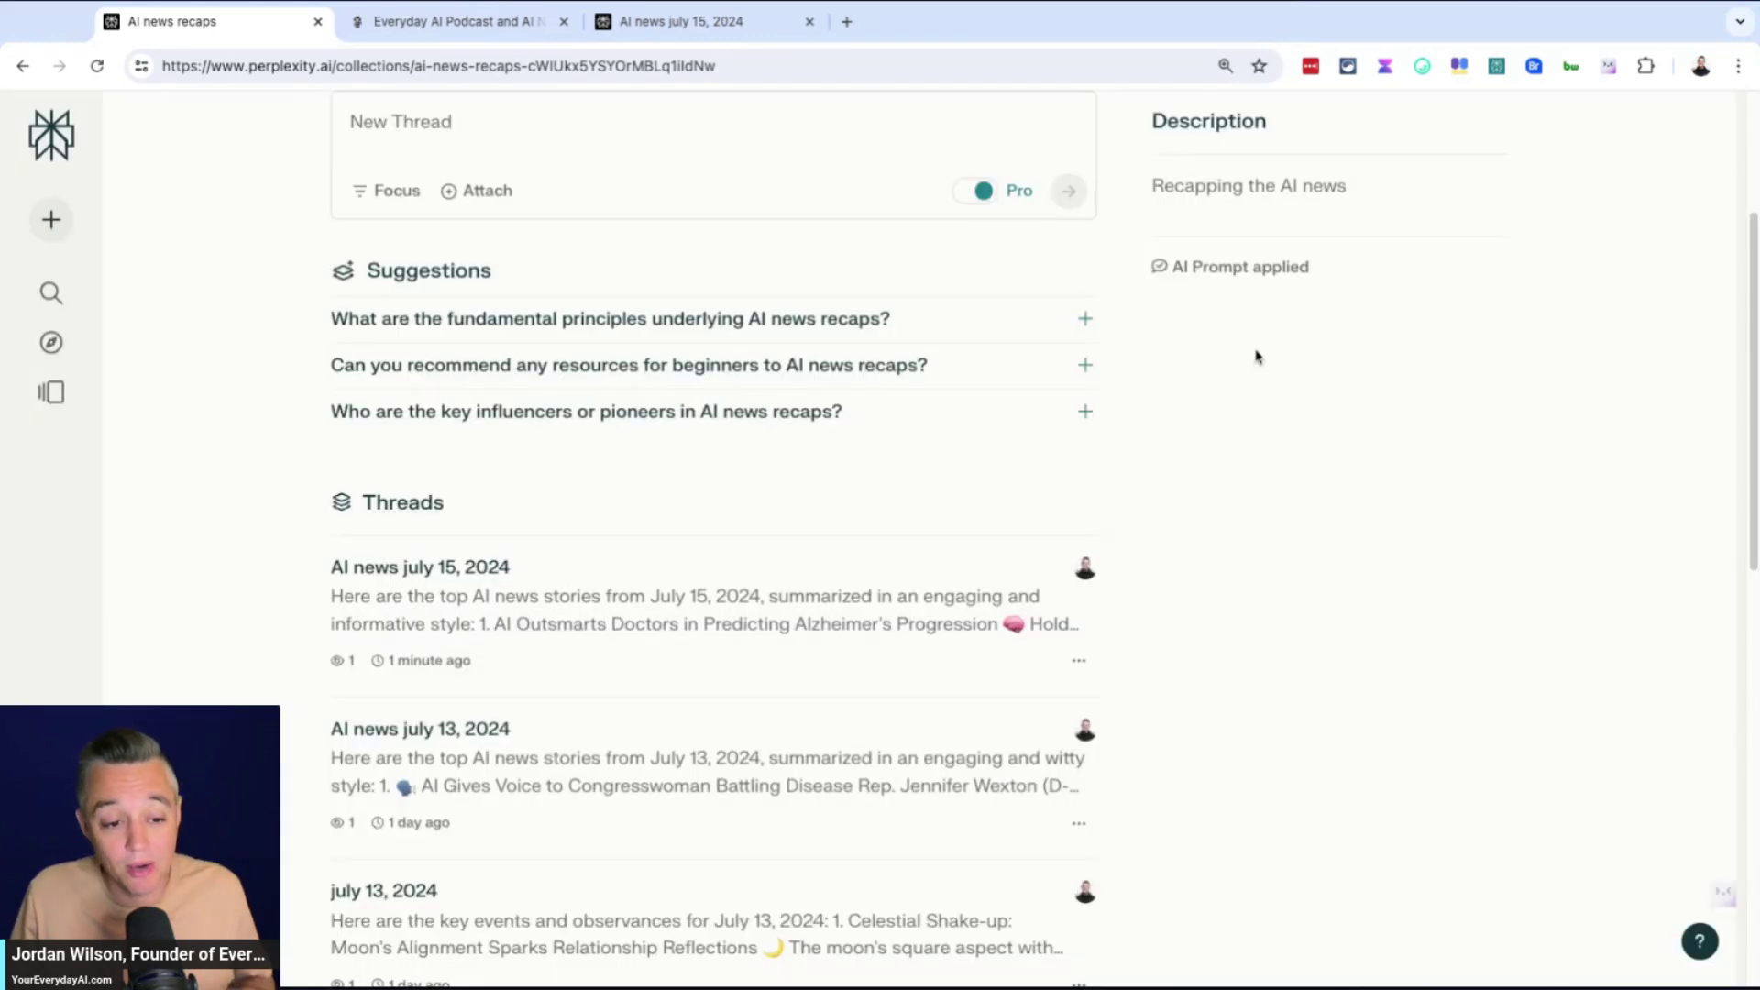
pyautogui.scroll(-1, 464, 538)
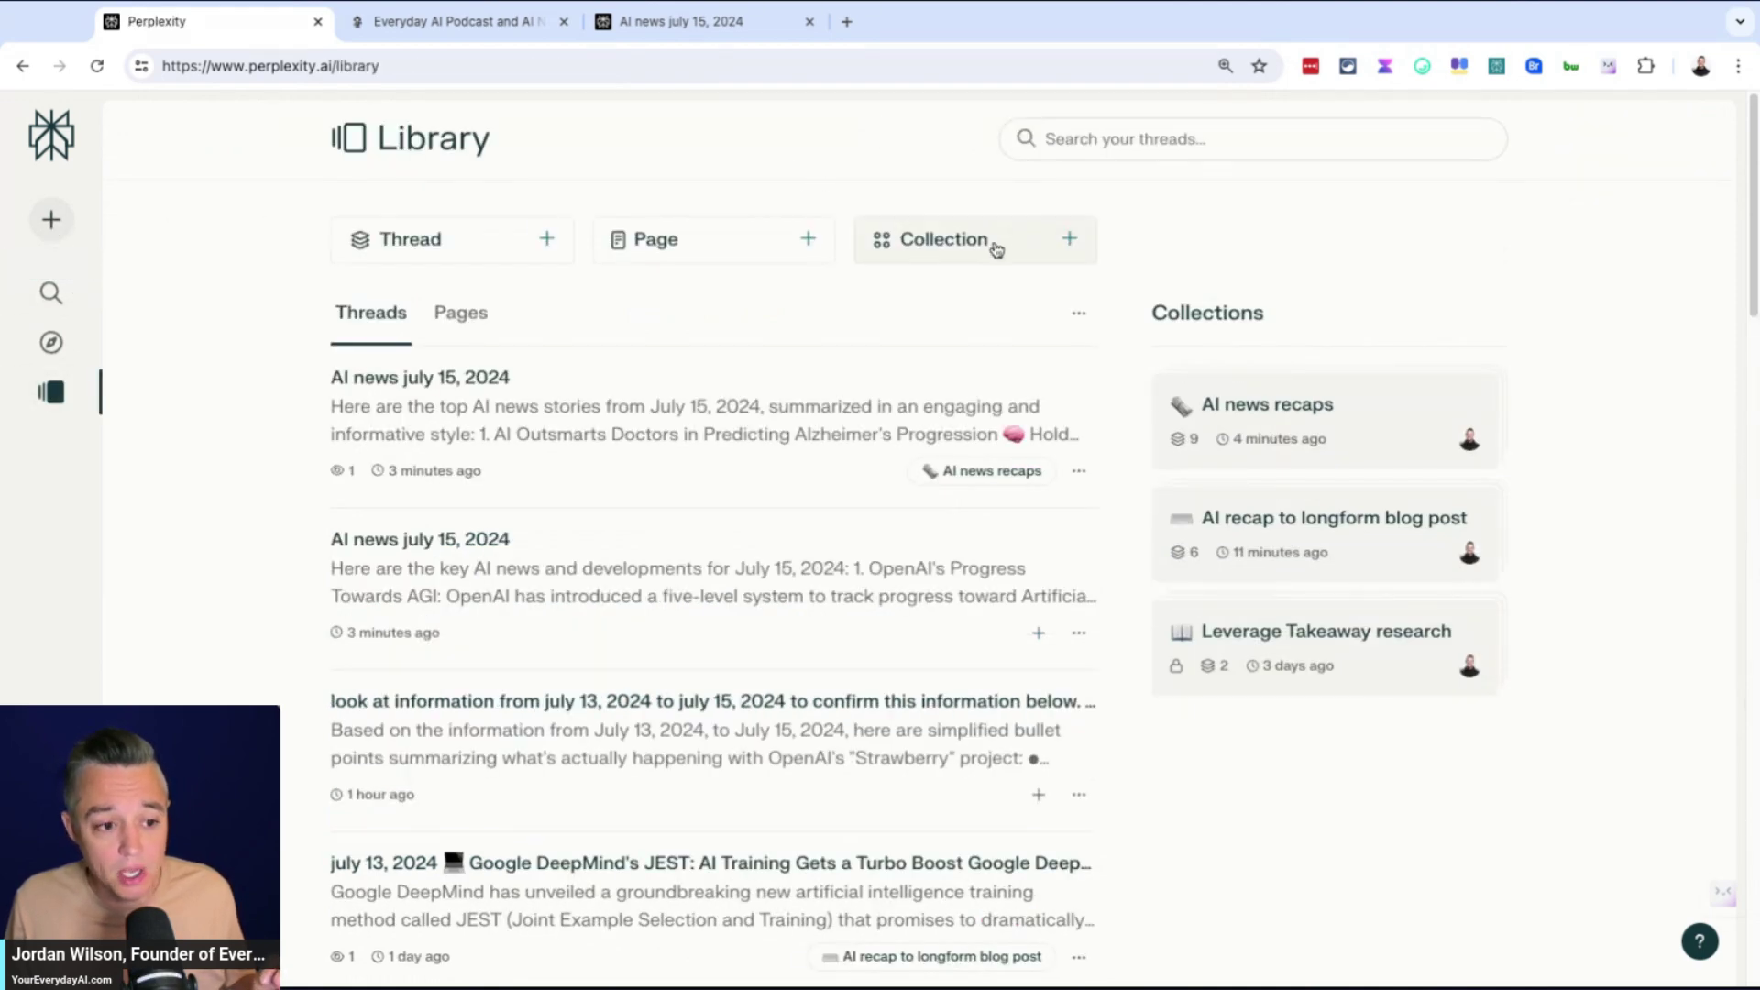
pyautogui.click(1020, 254)
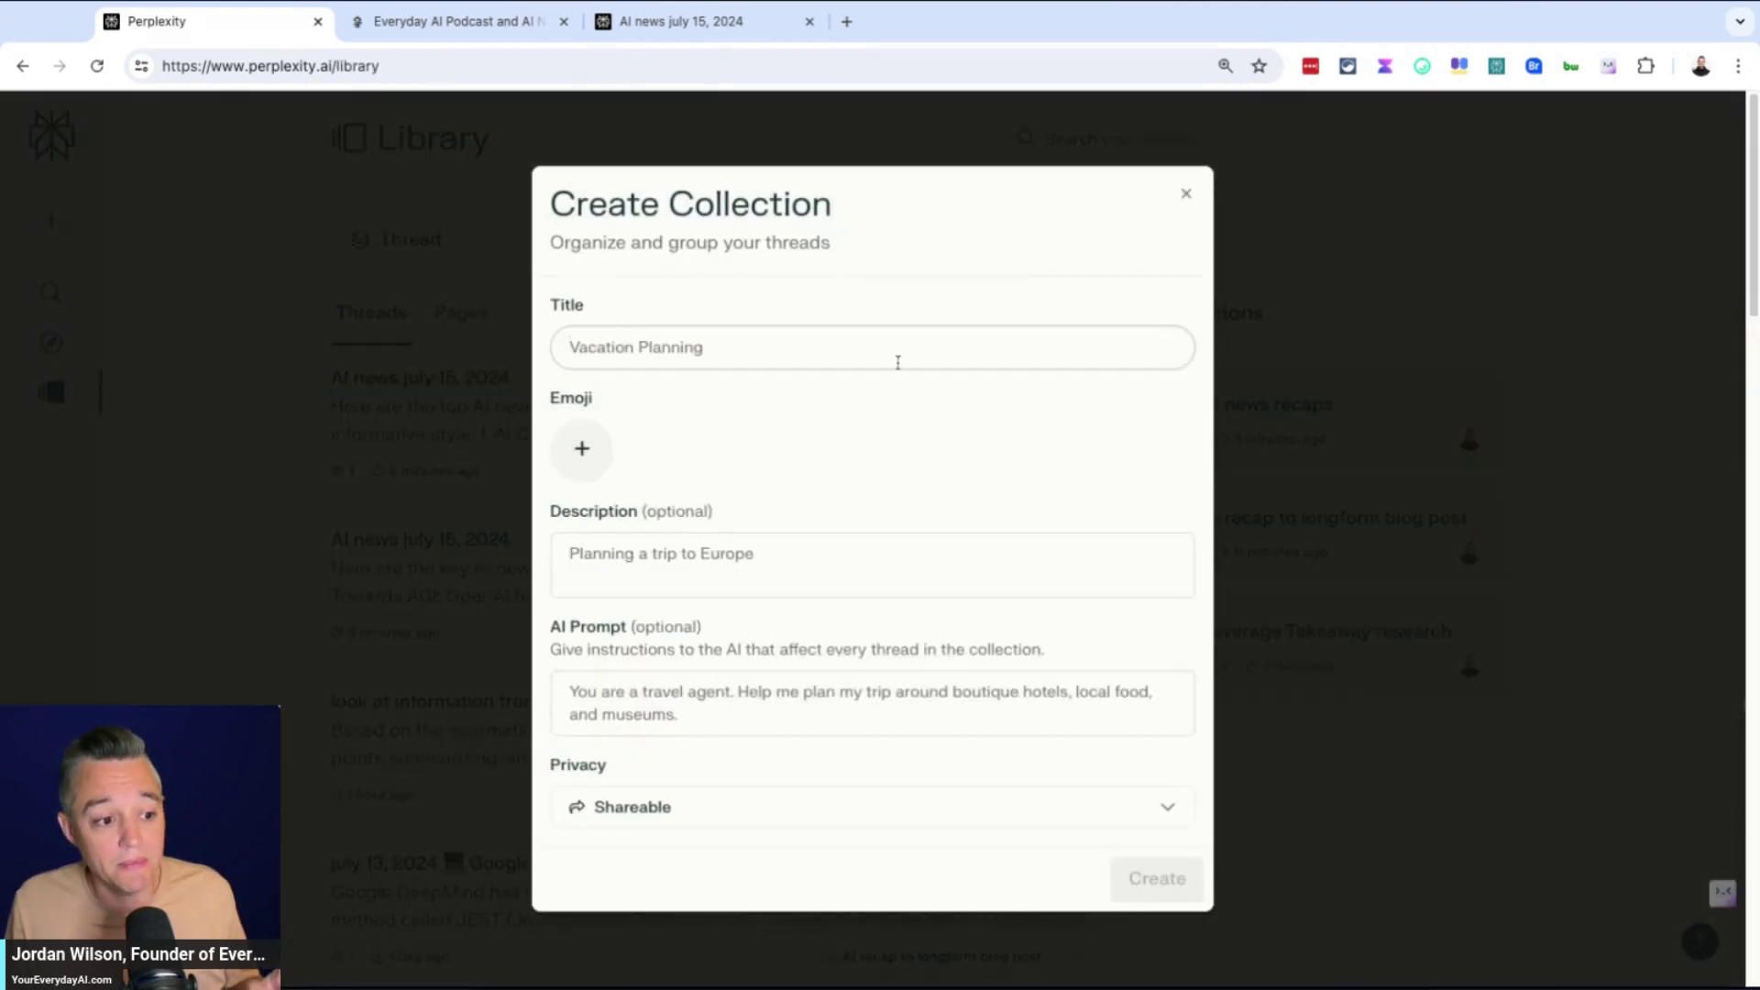
pyautogui.click(656, 726)
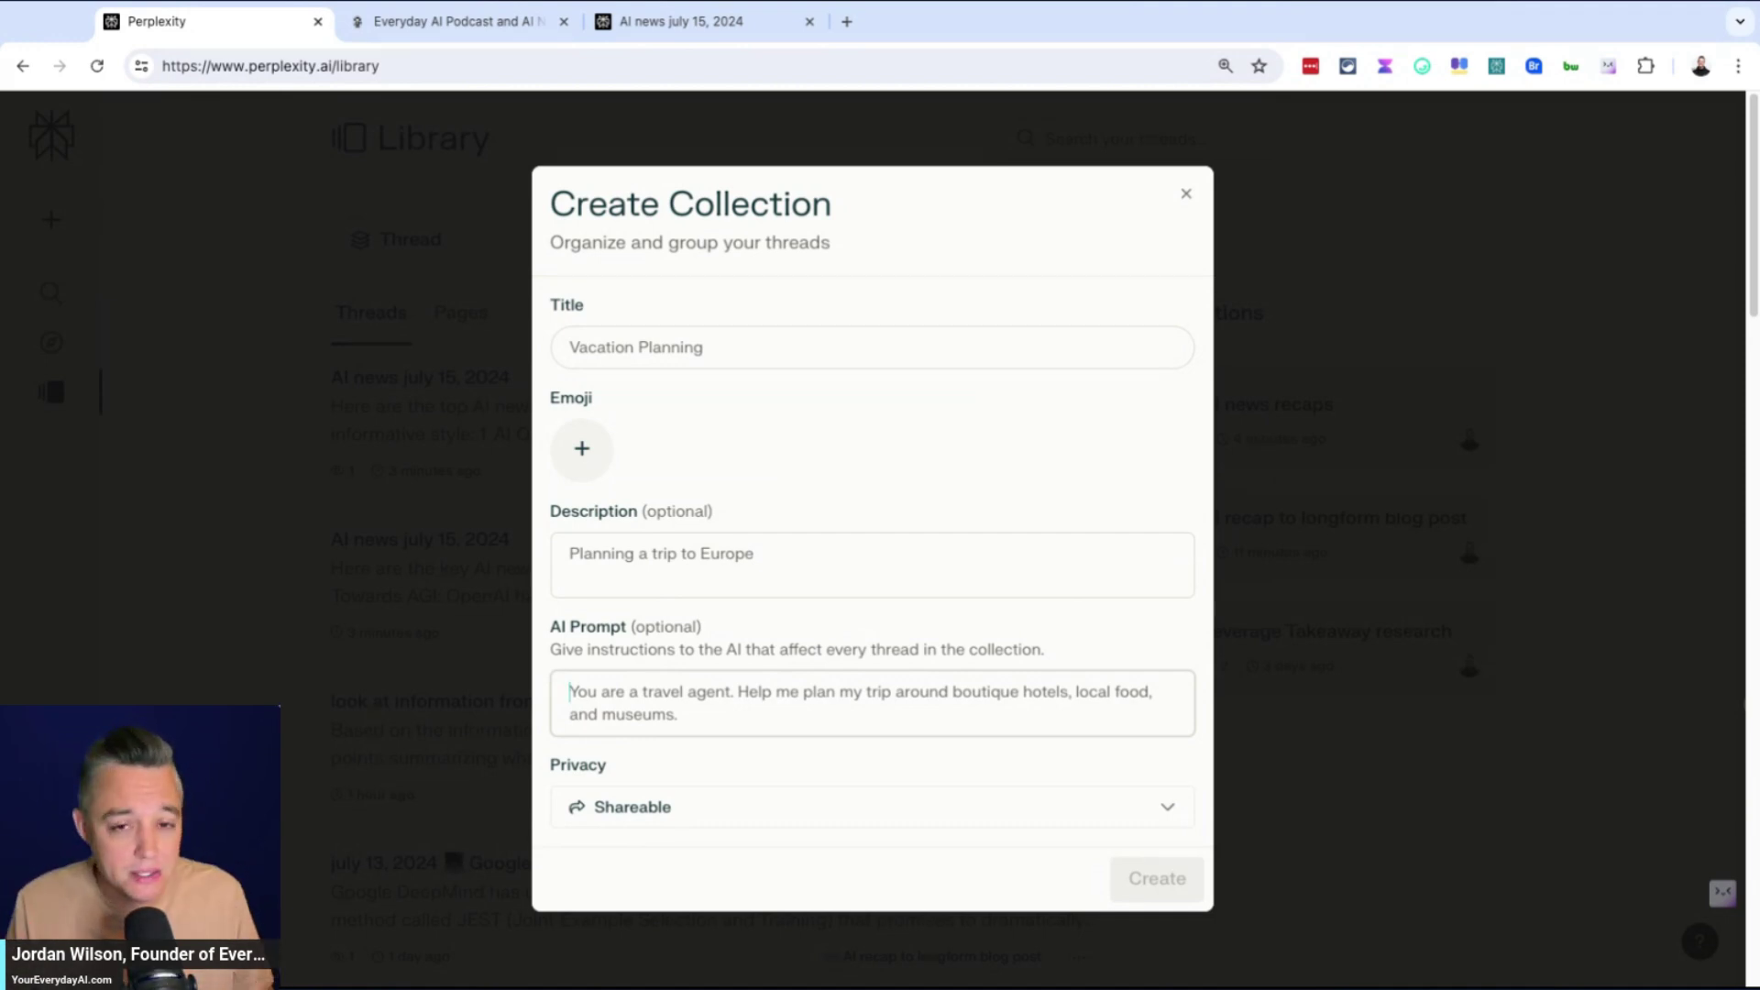
pyautogui.scroll(-3, 58, 382)
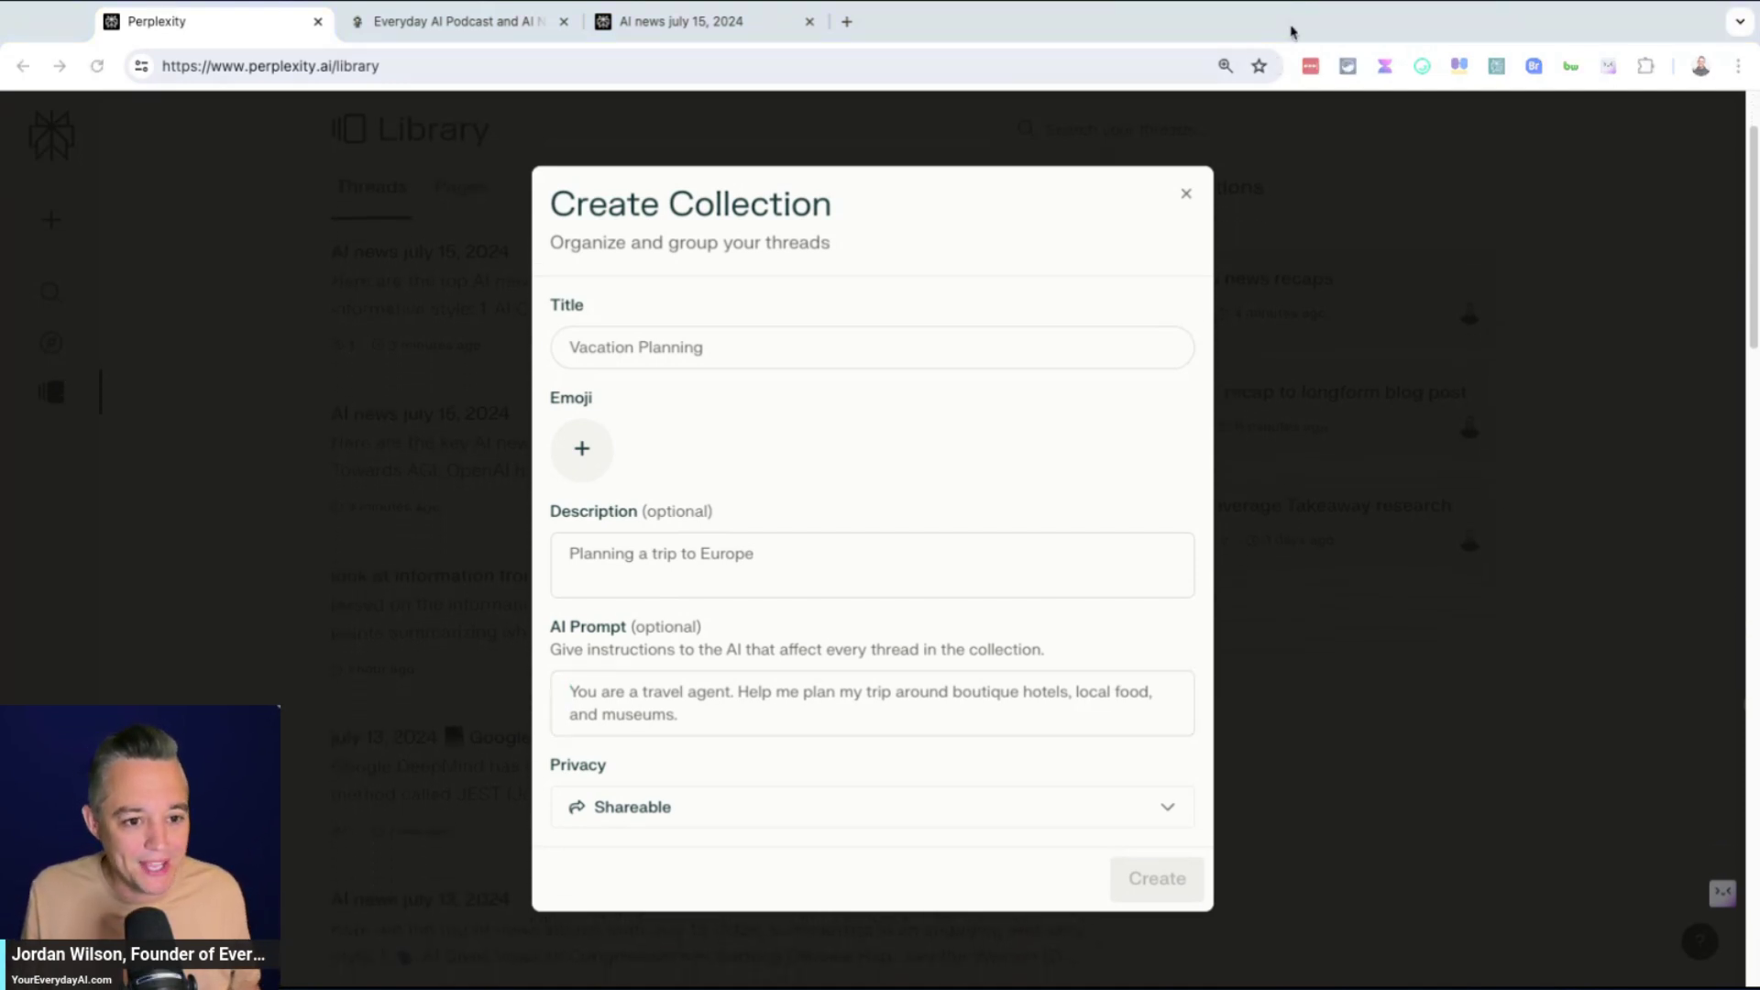
# - Switch to the Everyday AI Podcast tab showing the youreverydayai.com homepage
pyautogui.click(485, 22)
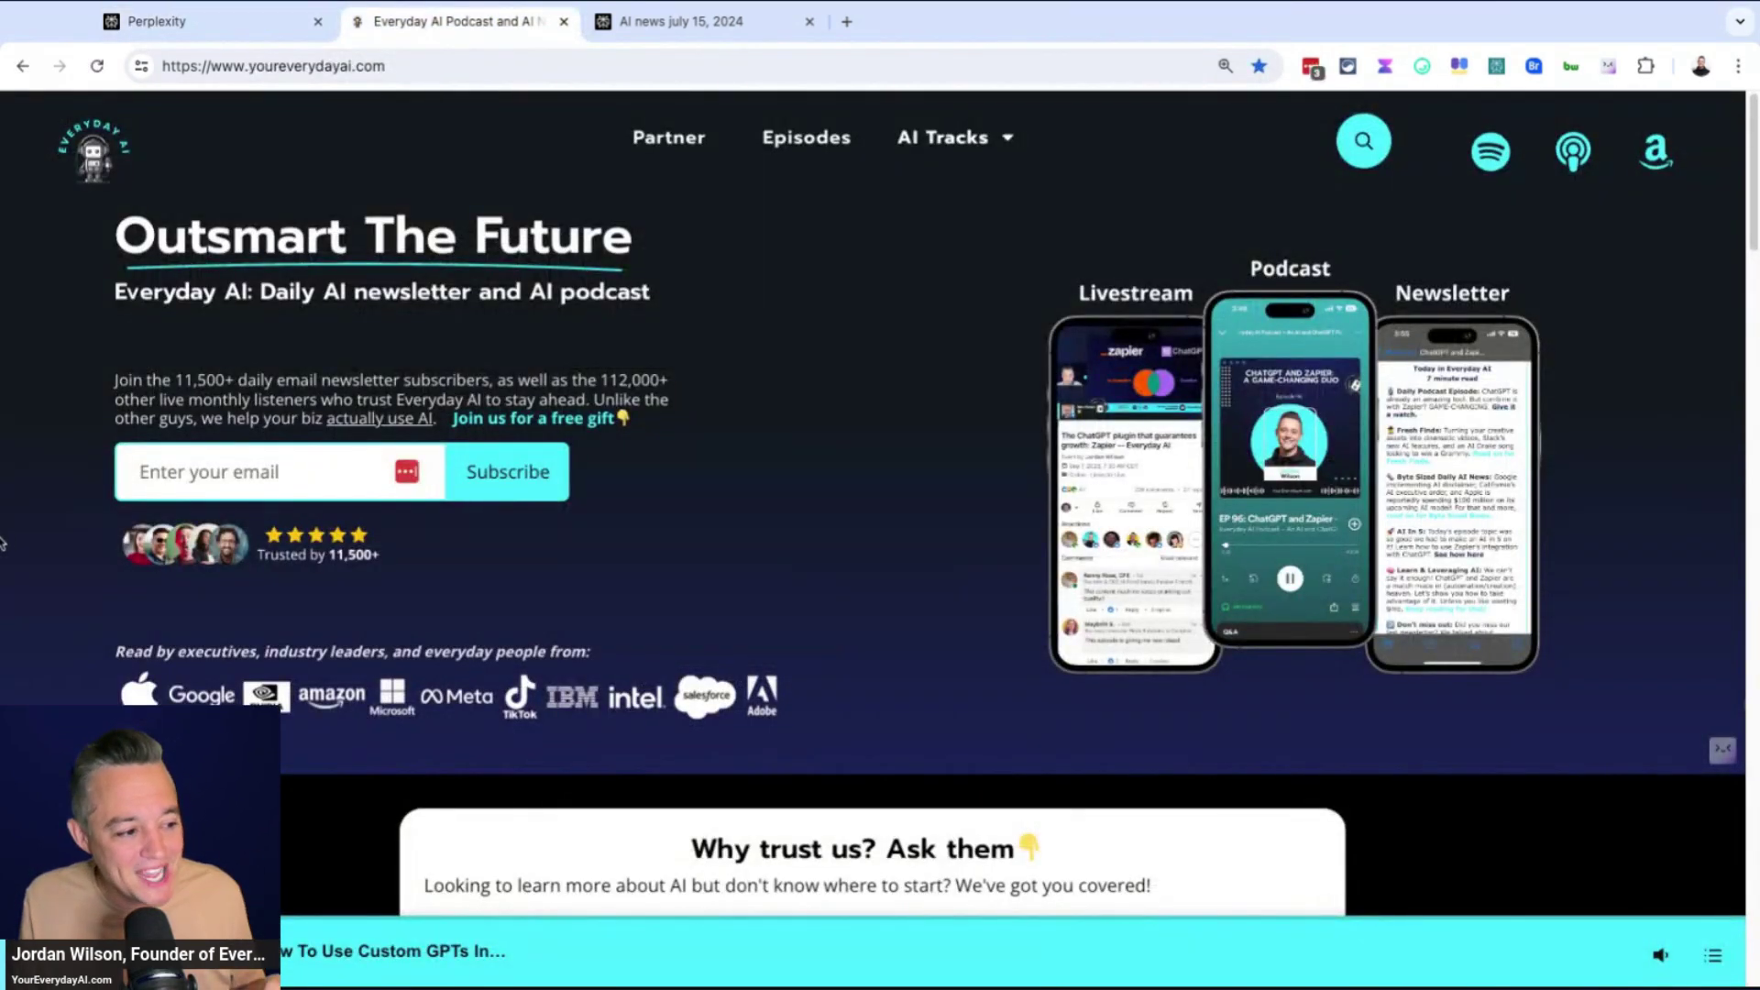